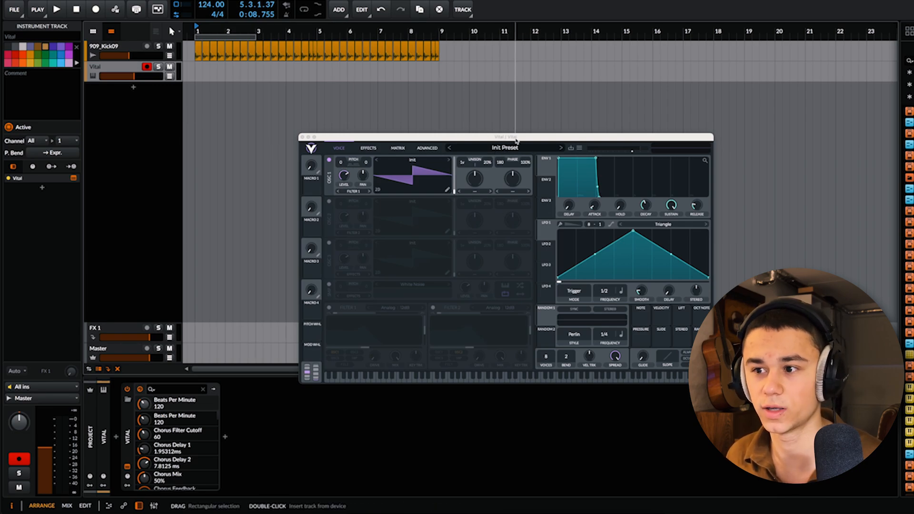
Step: Load the preset "ML - Dry (One High One Low)" from the Spirit Vol 1 folder into Vital and close the plugin window
left_click(492, 152)
scroll(385, 342, "down", 3)
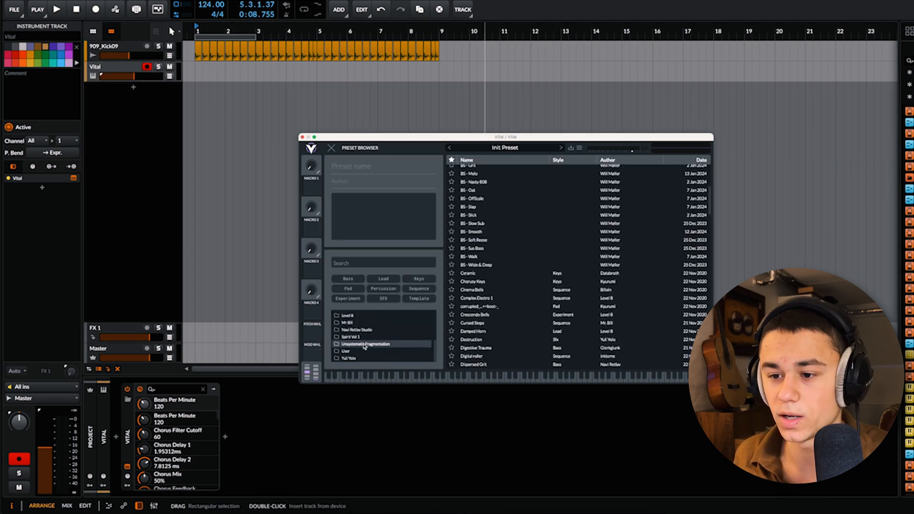
left_click(352, 337)
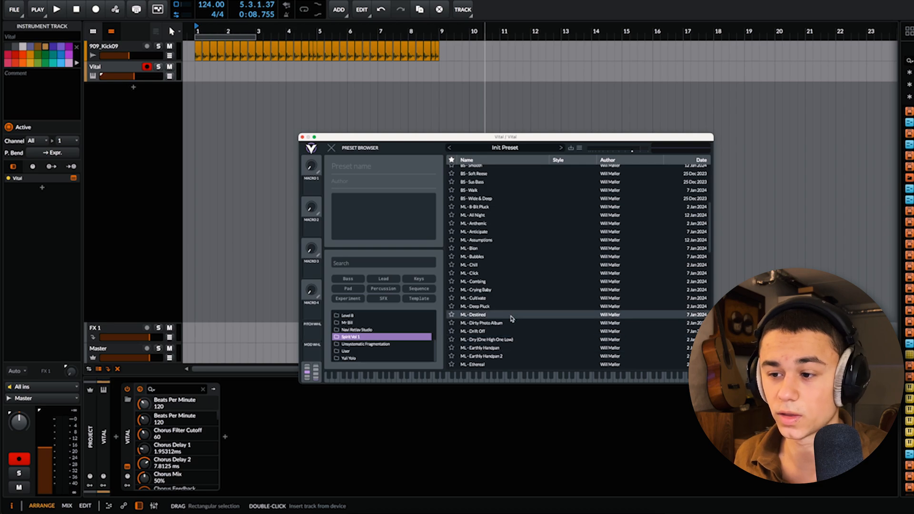
left_click(495, 339)
left_click(332, 149)
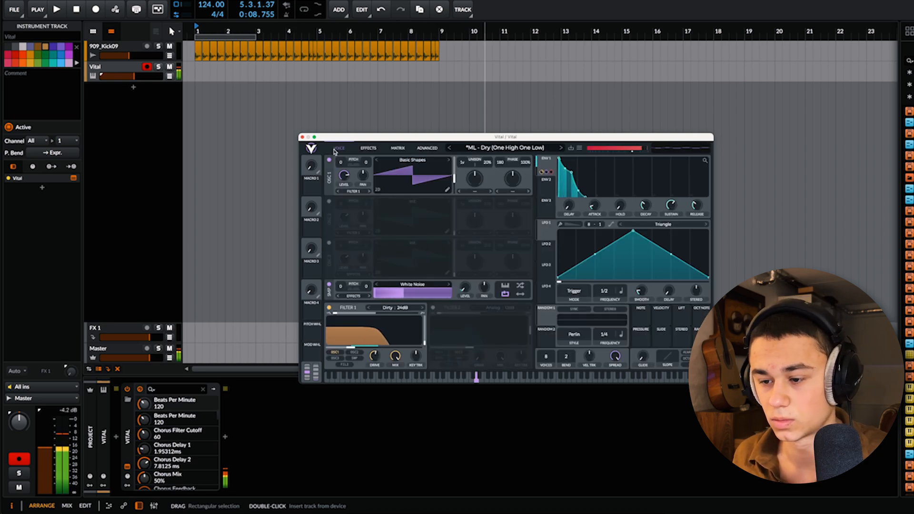
left_click(301, 137)
Step: Create a four-bar clip at bar 1 on the Vital track and open it for note editing
double_click(209, 72)
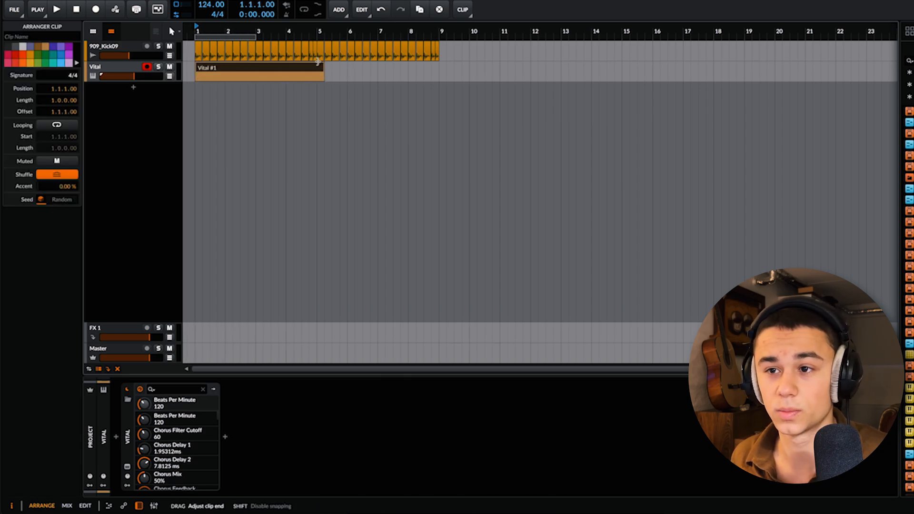
left_click_drag(317, 61, 317, 62)
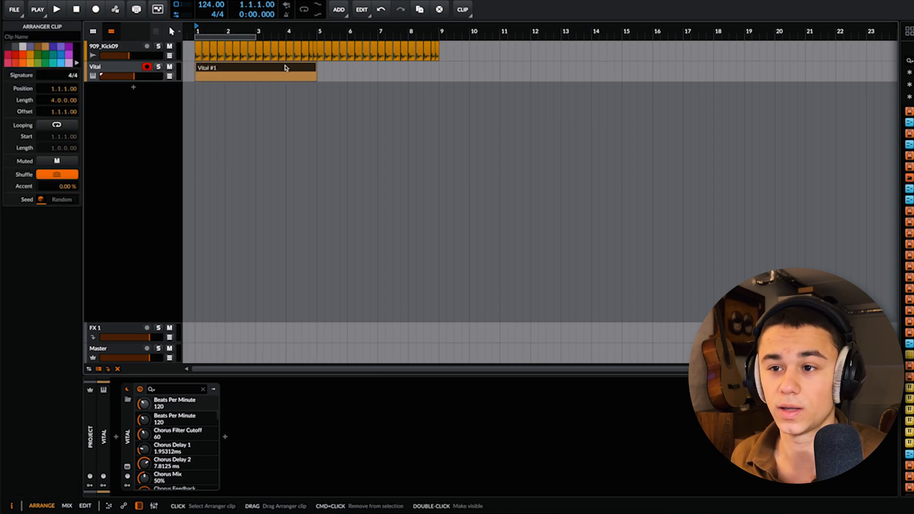
double_click(285, 68)
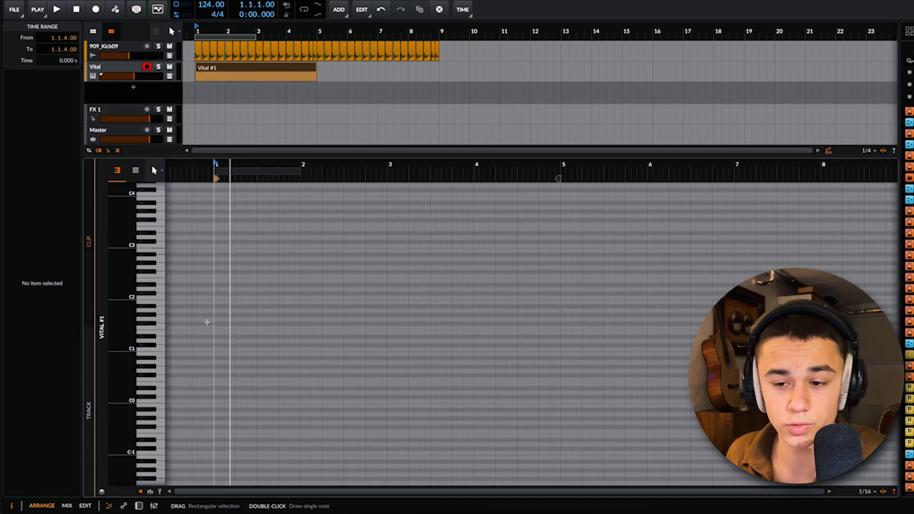
Step: Draw a one-bar E2 note at the clip's start, then lay out upper and bass notes of the progression through bar 3
double_click(218, 292)
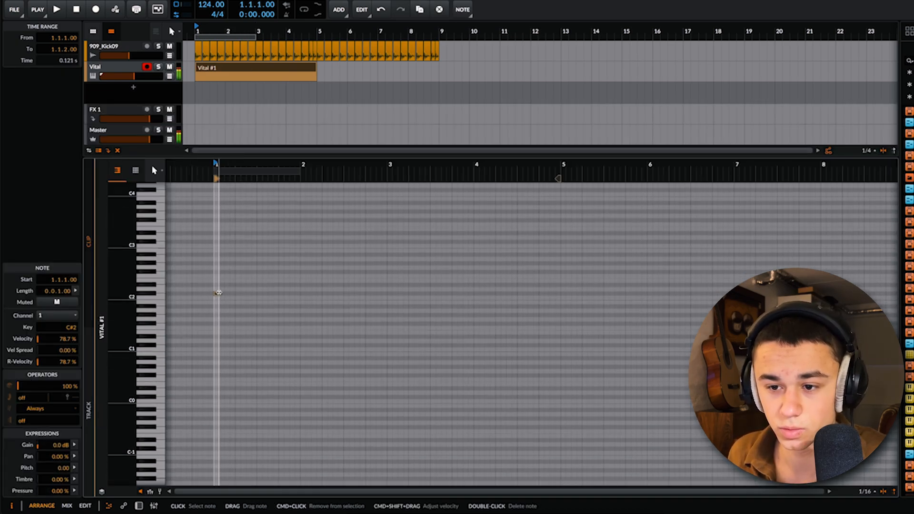
left_click_drag(228, 280, 383, 280)
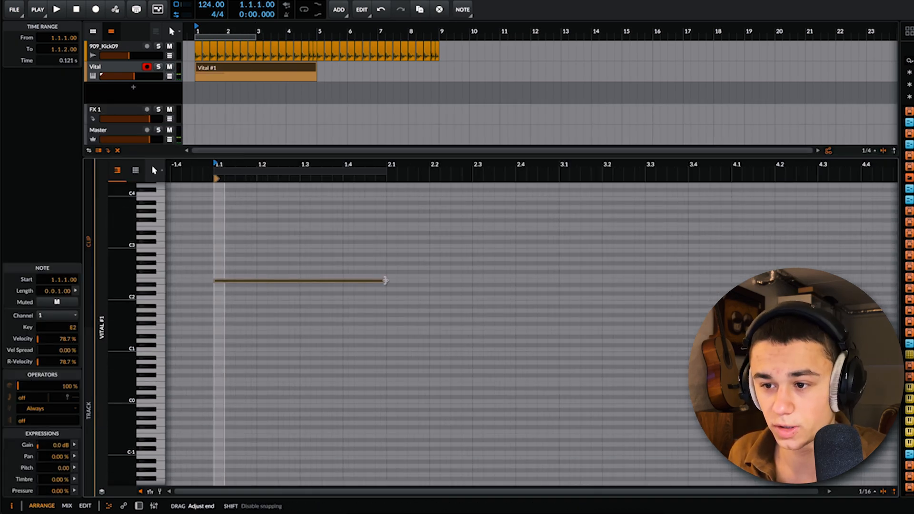
scroll(274, 291, "down", 4)
scroll(307, 280, "up", 2)
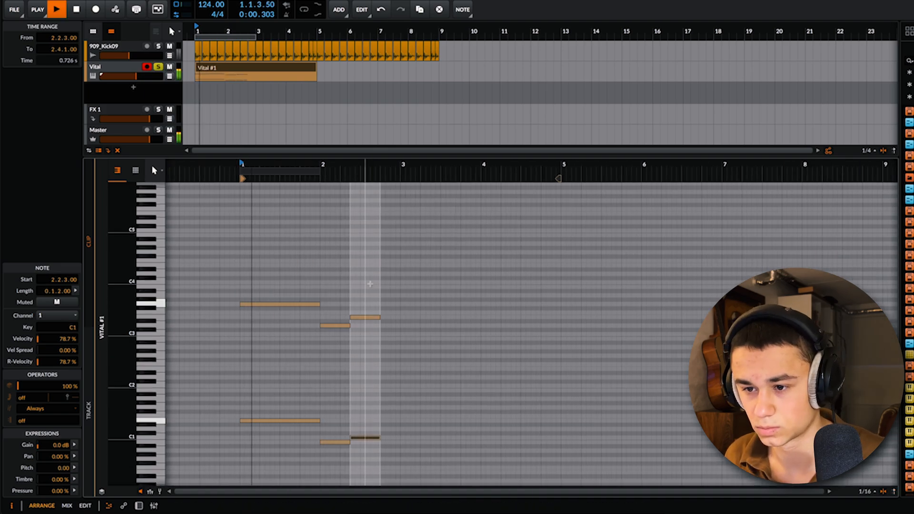
left_click_drag(370, 284, 400, 437)
key("space")
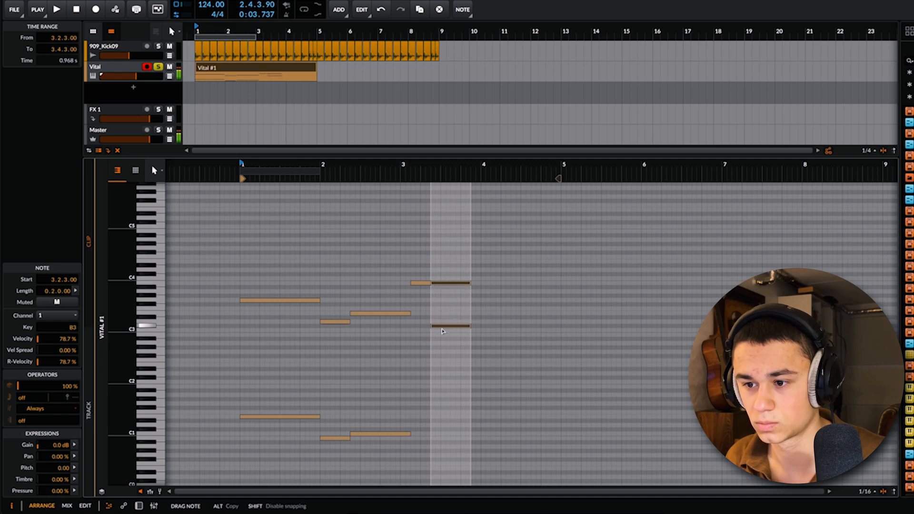
Step: Play the clip and copy the short note at 3.1.3 down to G1 as its bass note
key("space")
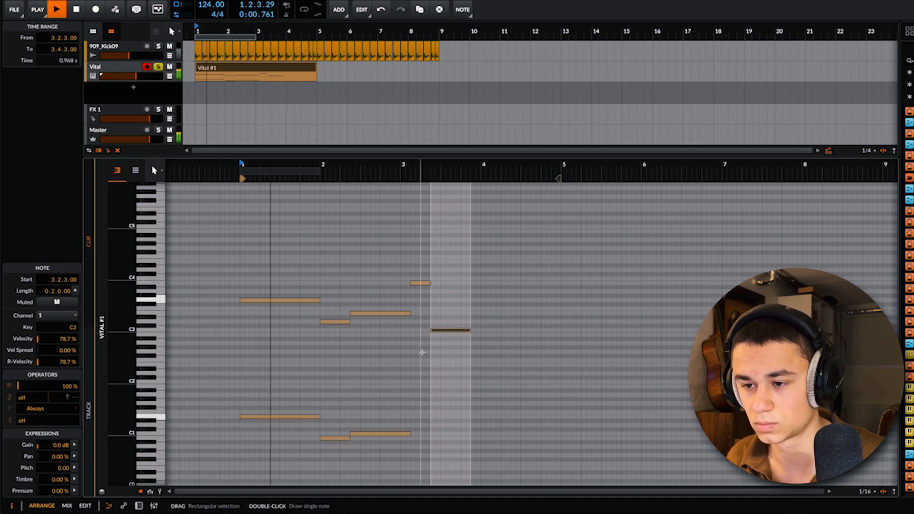
left_click_drag(419, 283, 420, 302)
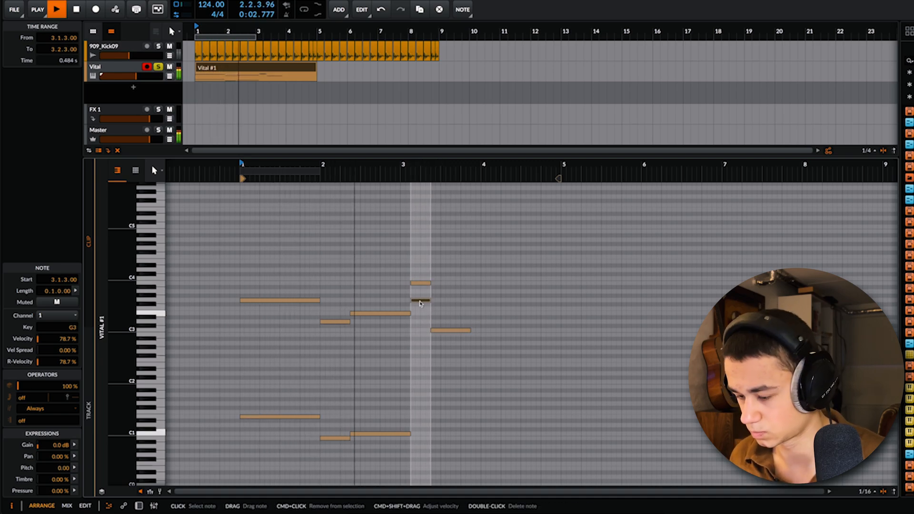
key("shift+Down")
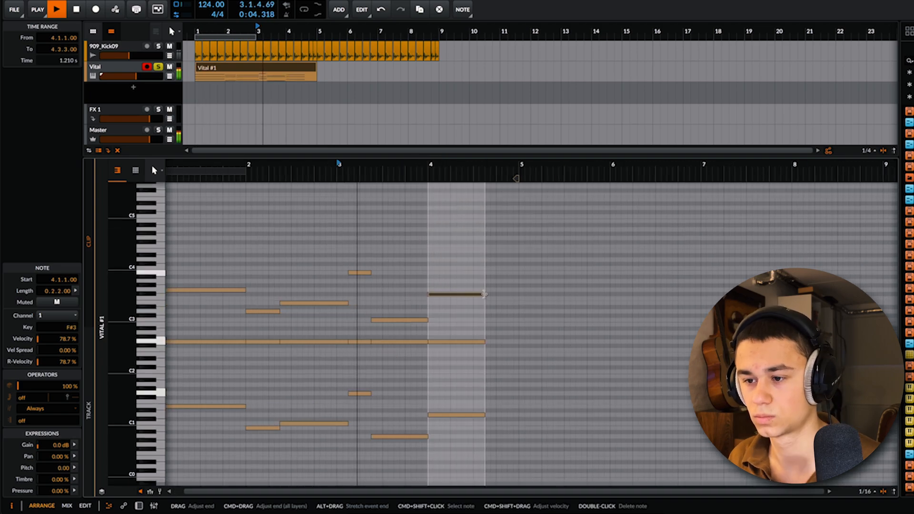
Step: Extend the F#3 note and the bass note in bar 4 to one full bar, ending at the clip's end
left_click_drag(484, 294, 519, 294)
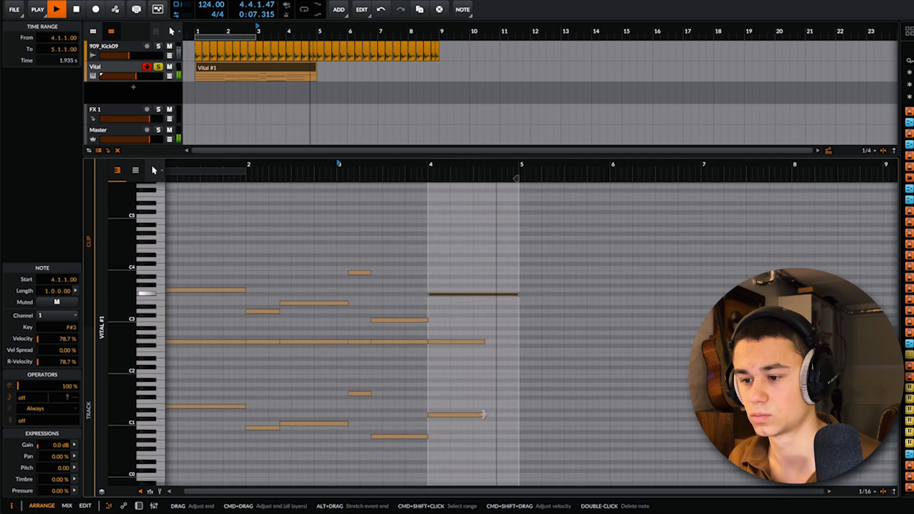
key("space")
left_click_drag(484, 414, 517, 415)
left_click_drag(516, 415, 518, 414)
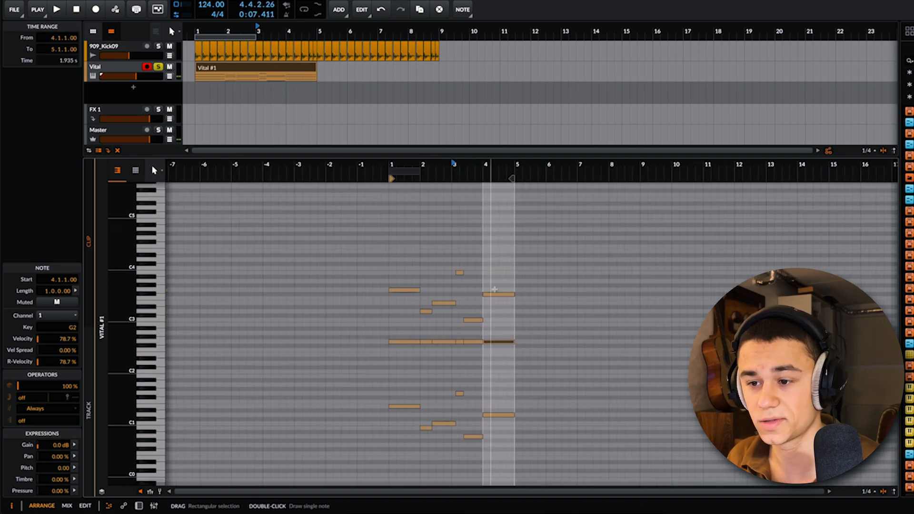
Step: Duplicate all the clip's notes into bars 5 to 8 and play the result
key("ctrl+a")
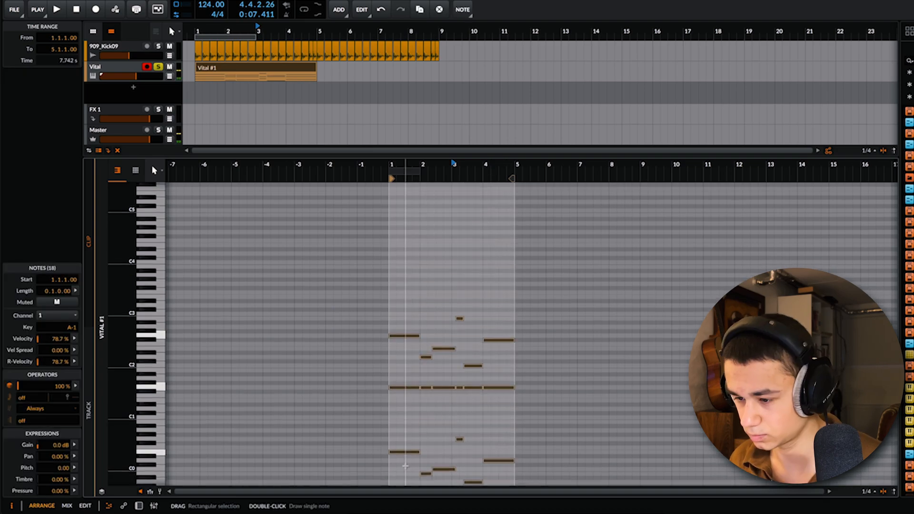
scroll(336, 198, "down", 1)
key("space")
key("ctrl+d")
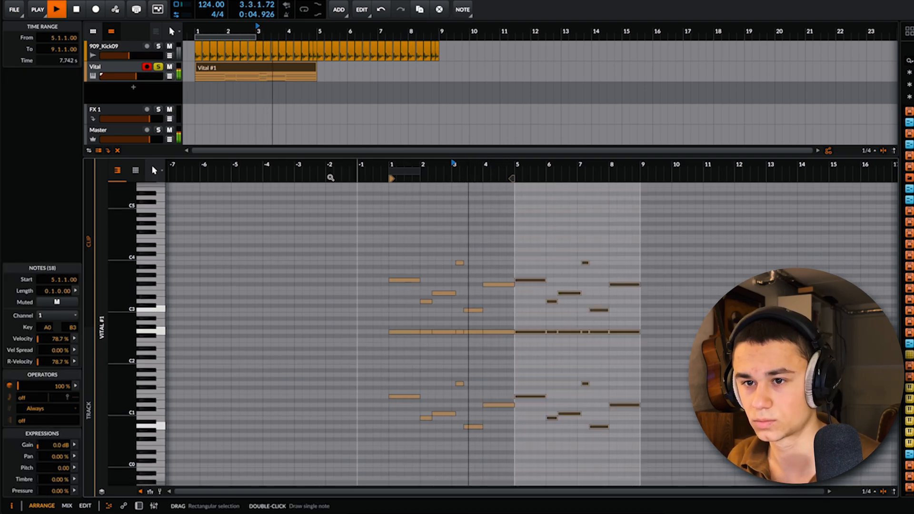
Step: Duplicate the 16 "boop in E 1 shot" clips so the offbeat pattern continues to about bar 9
left_click(153, 80)
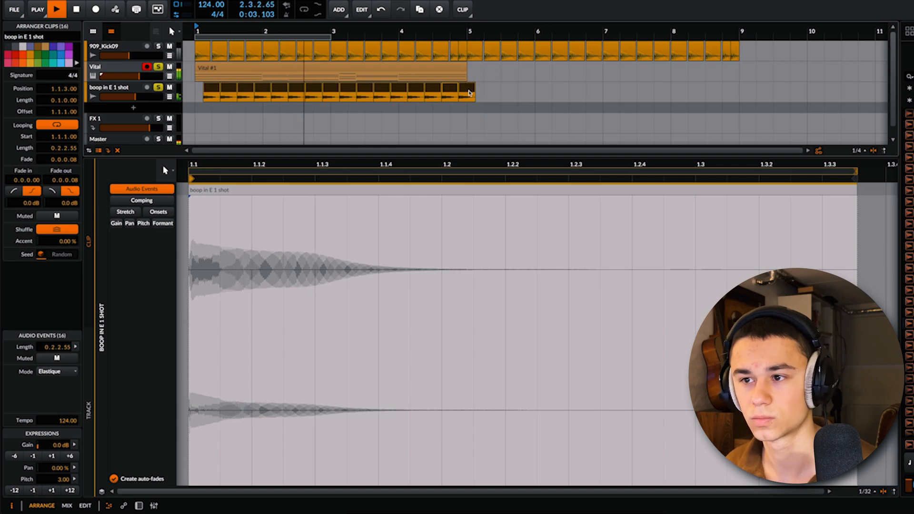
scroll(202, 92, "up", 3)
left_click_drag(206, 92, 606, 96)
key("super+d")
scroll(606, 91, "down", 4)
Step: Duplicate the four-bar Vital clip so that its copy starts at bar 5
left_click(377, 74)
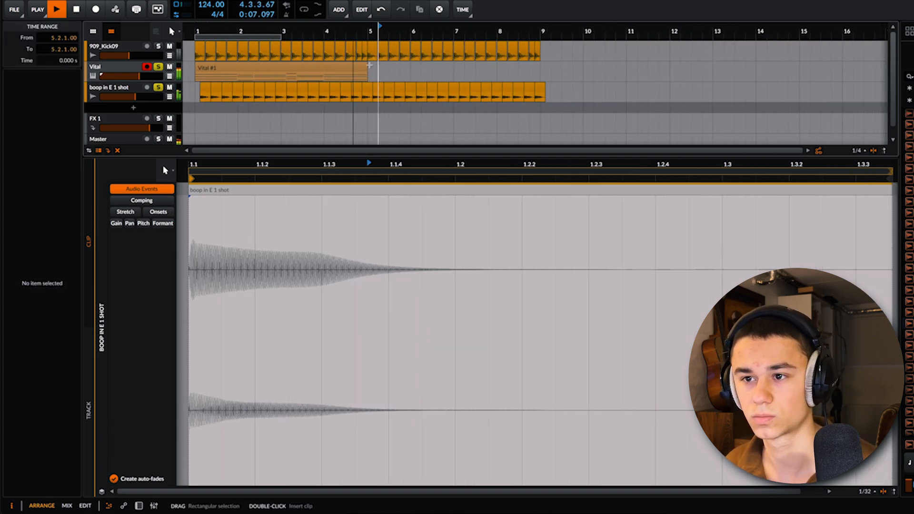
left_click(364, 70)
key("super+d")
left_click(712, 122)
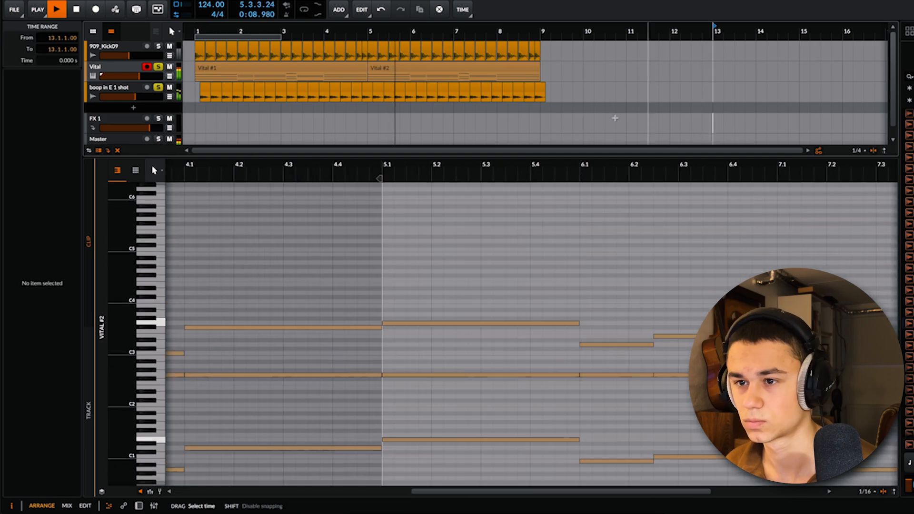
scroll(190, 103, "up", 4)
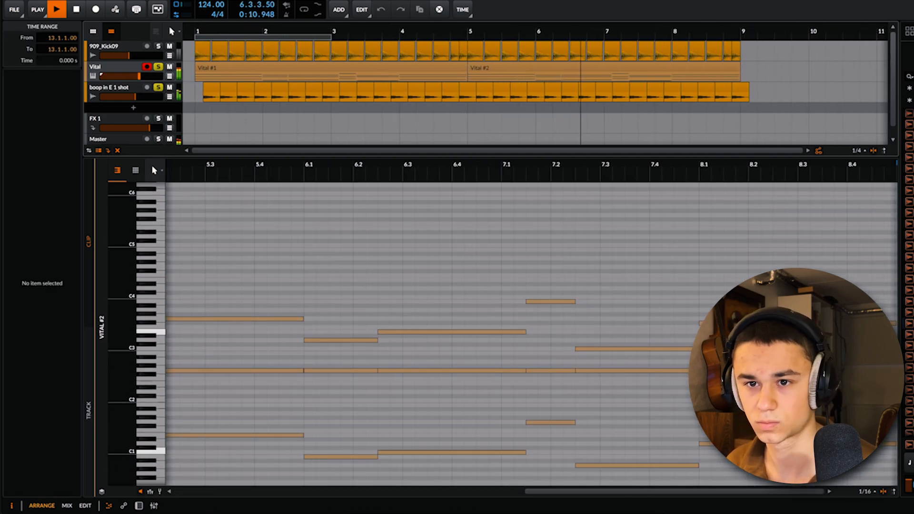
left_click(130, 73)
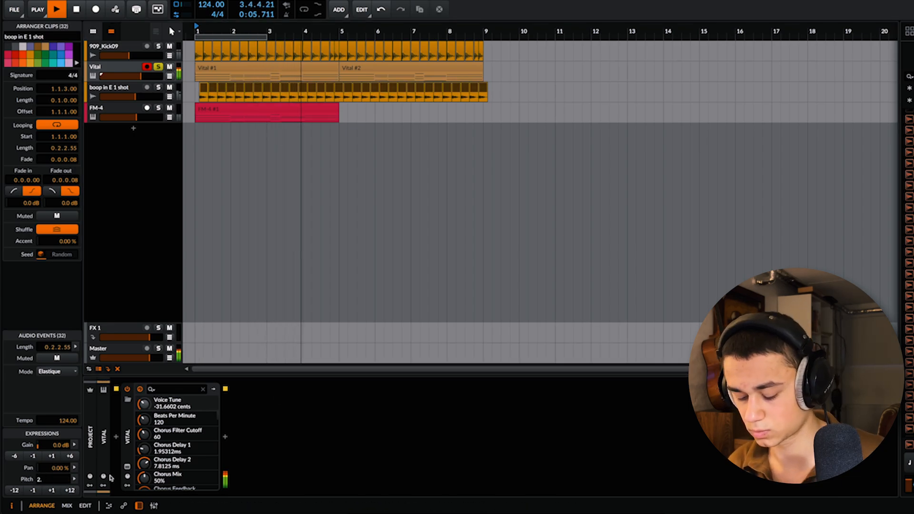
Step: Solo the "boop in E 1 shot" track alongside Vital, play from the start, and raise the boop track's volume slightly
left_click(159, 88)
key("space")
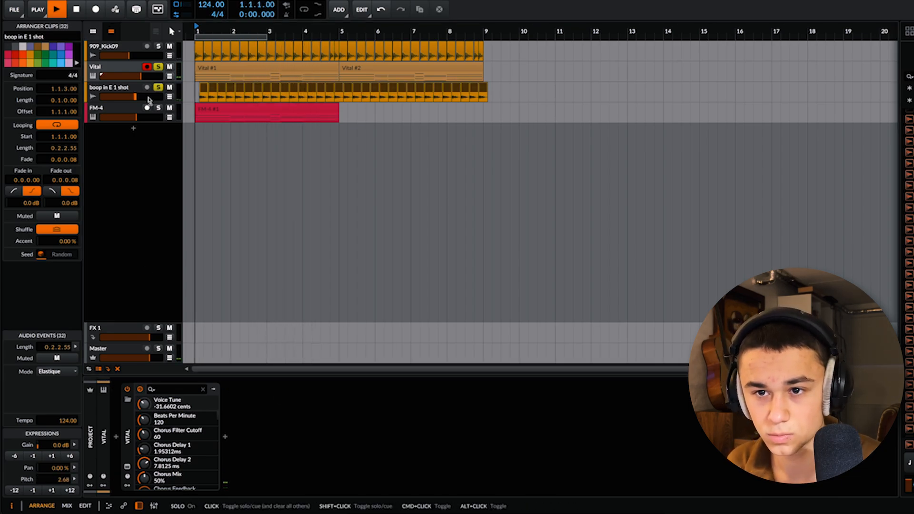
left_click_drag(135, 97, 137, 96)
left_click(130, 108)
left_click(121, 91)
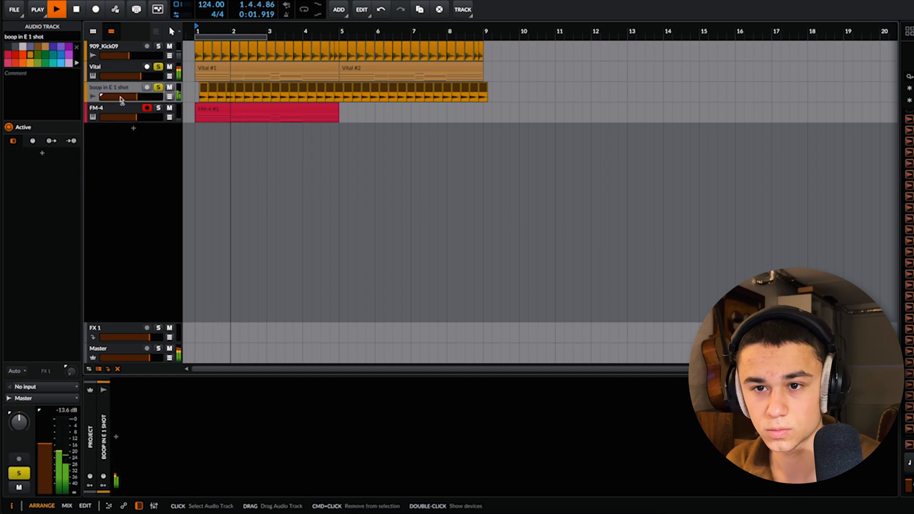
Step: Insert the ValhallaVintageVerb reverb on the "boop in E 1 shot" track
left_click(116, 436)
type("valha")
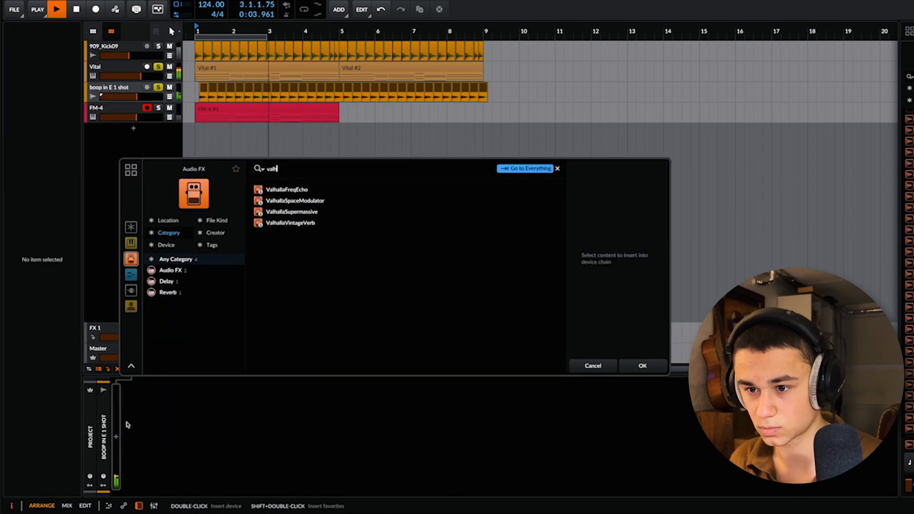
key("Down")
key("Down")
key("Down")
key("Down")
key("Return")
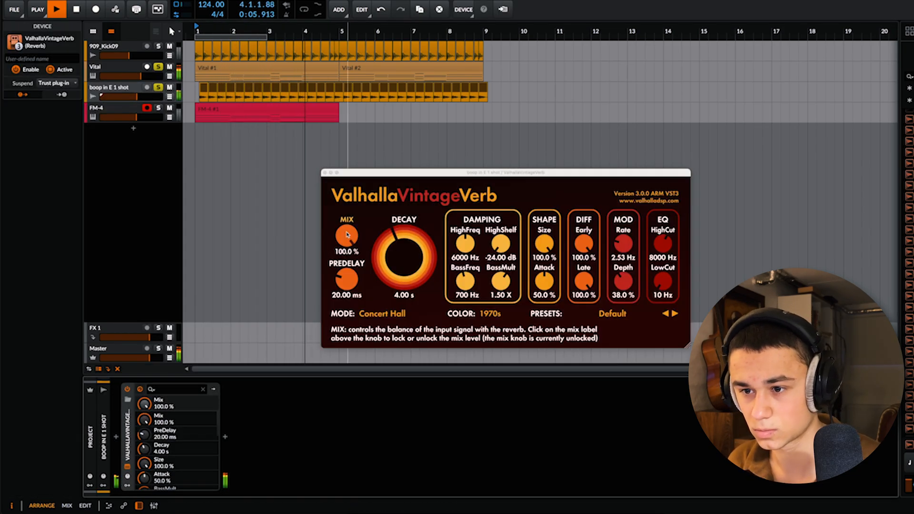
Step: Lower the reverb's mix, shorten its decay slightly, and close the plugin window
left_click_drag(347, 236, 348, 297)
left_click_drag(406, 254, 406, 259)
left_click(325, 173)
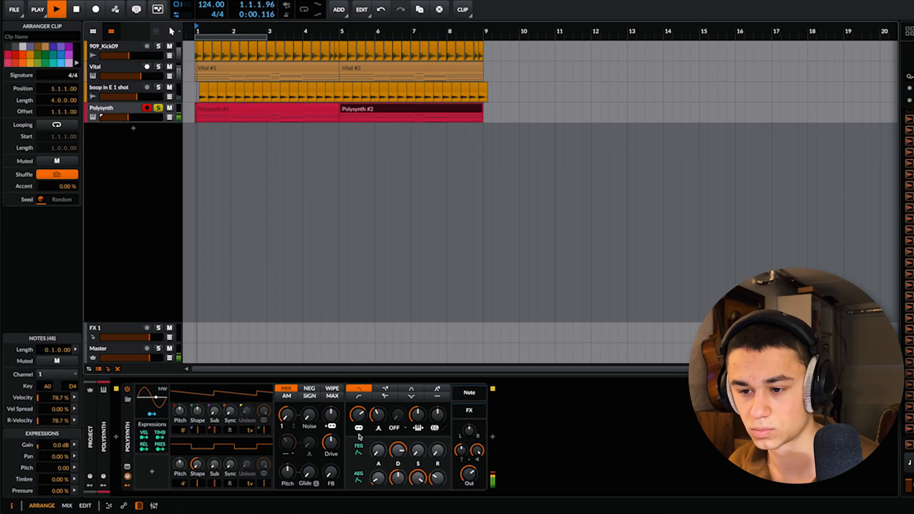
Step: Lower the Polysynth's filter cutoff and raise its pre-filter drive
left_click_drag(358, 414, 330, 411)
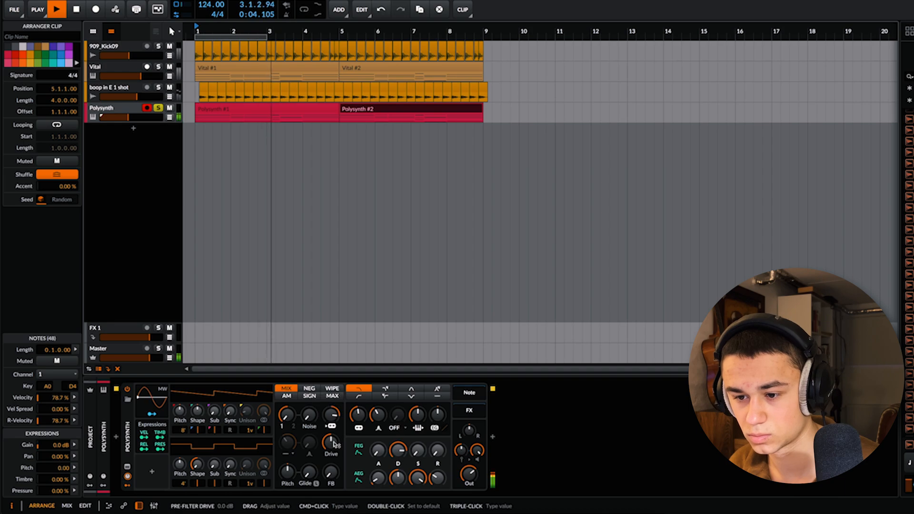
left_click_drag(331, 443, 330, 435)
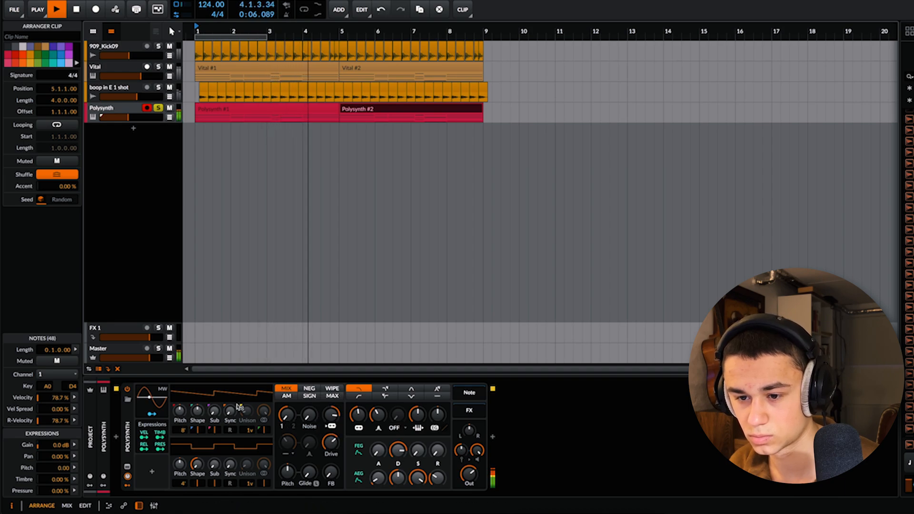
Step: Set the Polysynth's oscillator 1 shape to 20.8 %, adjust the oscillator mix, and give oscillator 1 an 8-voice unison with 9 cents spread
left_click_drag(198, 411, 198, 400)
left_click_drag(286, 414, 286, 401)
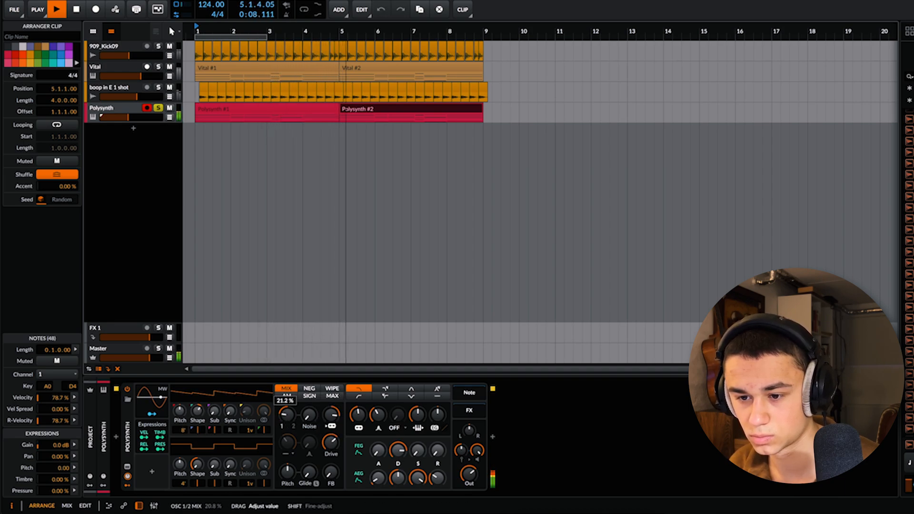
left_click_drag(197, 411, 197, 408)
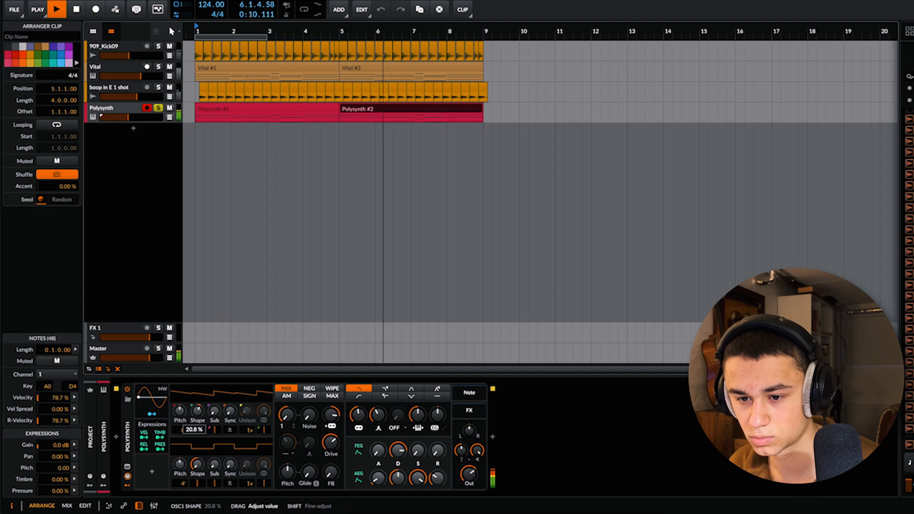
left_click_drag(261, 420, 262, 410)
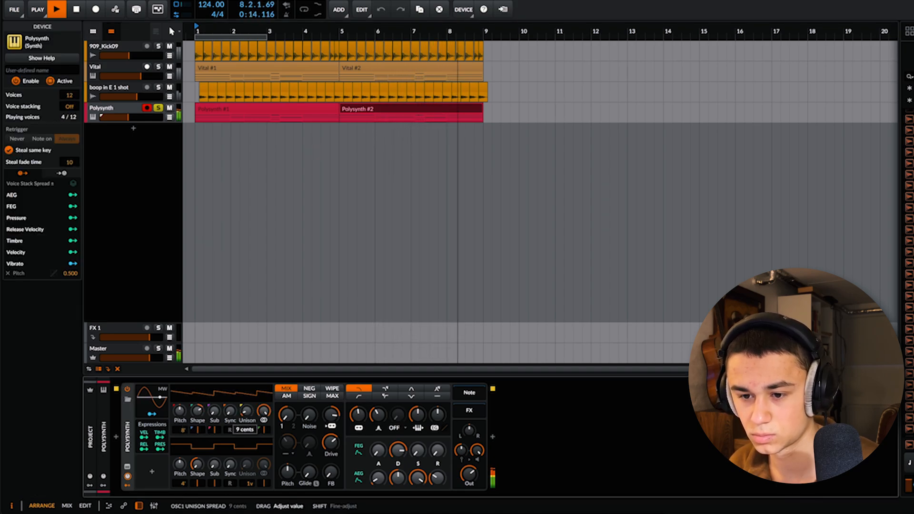
Step: Restart playback from the beginning and raise the Polysynth track's volume slightly
key("space")
key("space")
key("space")
key("space")
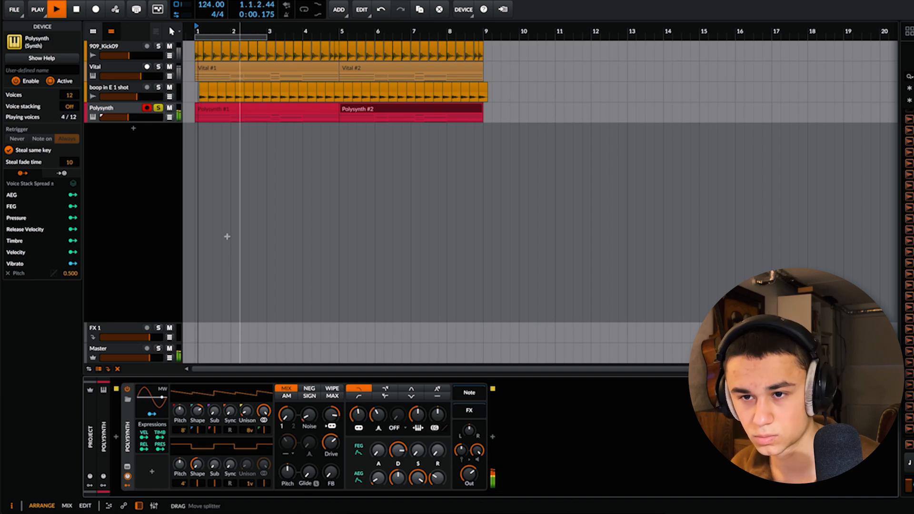
left_click_drag(148, 118, 149, 117)
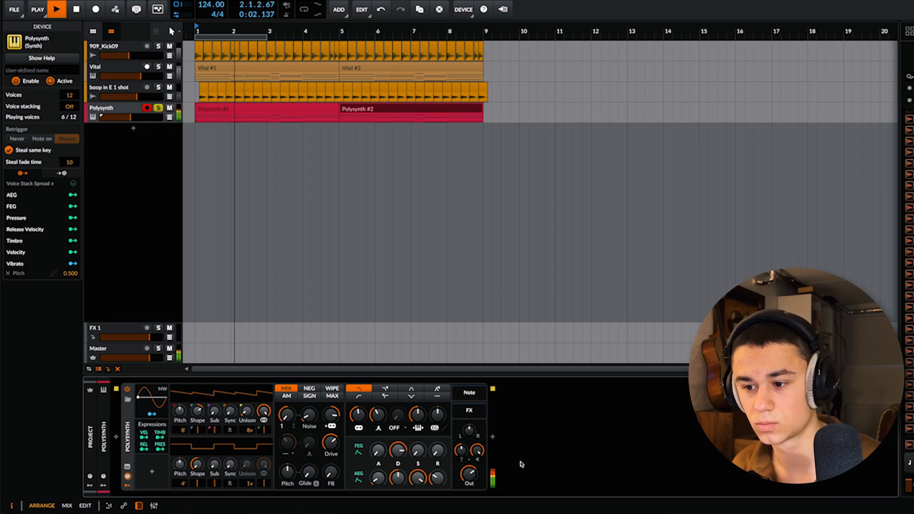
Step: Insert the SPL TwinTube distortion after the Polysynth in the device chain
left_click(492, 436)
type("spl")
key("Down")
key("Down")
key("Down")
key("Down")
key("Down")
key("Down")
key("Down")
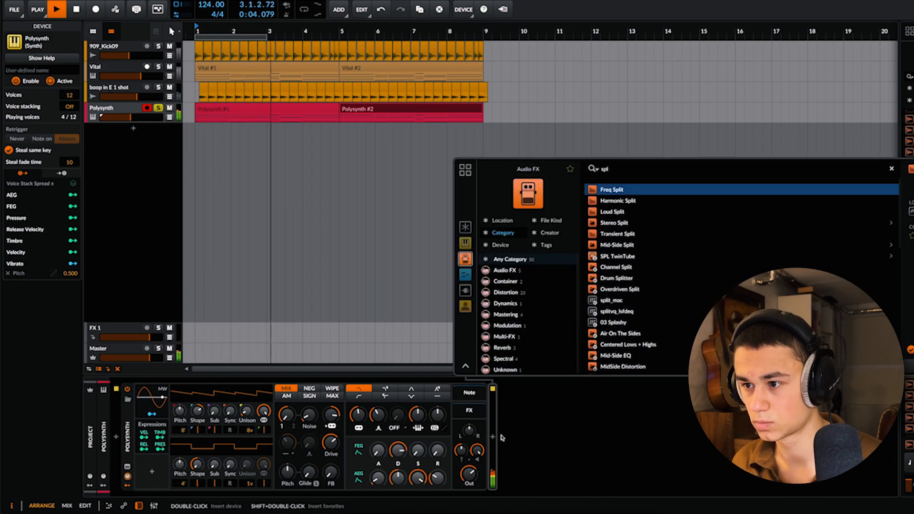
key("Return")
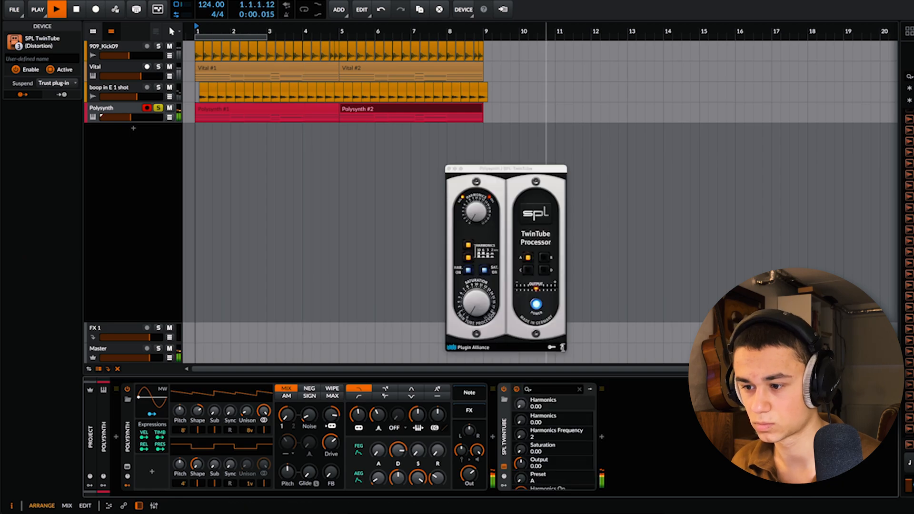
Step: Insert the GClip clipper after SPL TwinTube on the Polysynth track
left_click(603, 437)
type("gc")
key("Return")
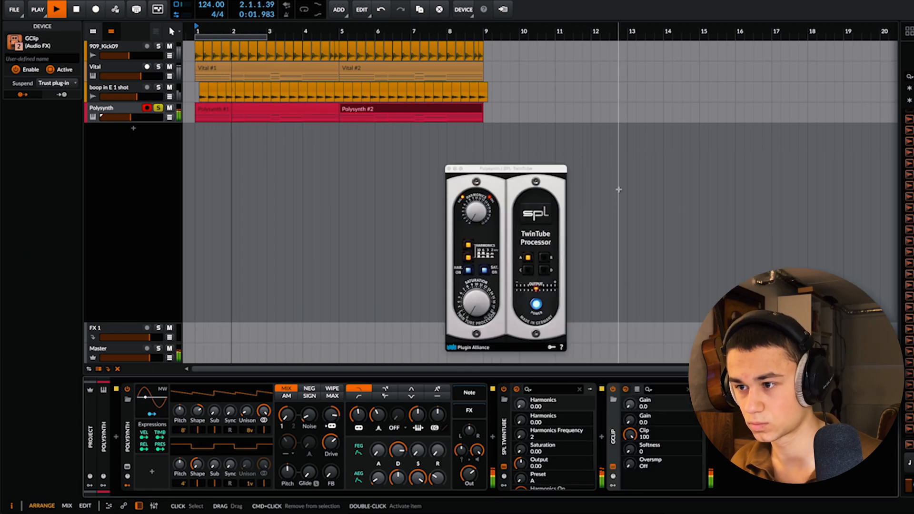
Step: Adjust the saturation of the SPL TwinTube on the Polysynth track
mouse_move(448, 307)
left_mouse_down()
mouse_move(448, 278)
mouse_move(453, 317)
left_mouse_up()
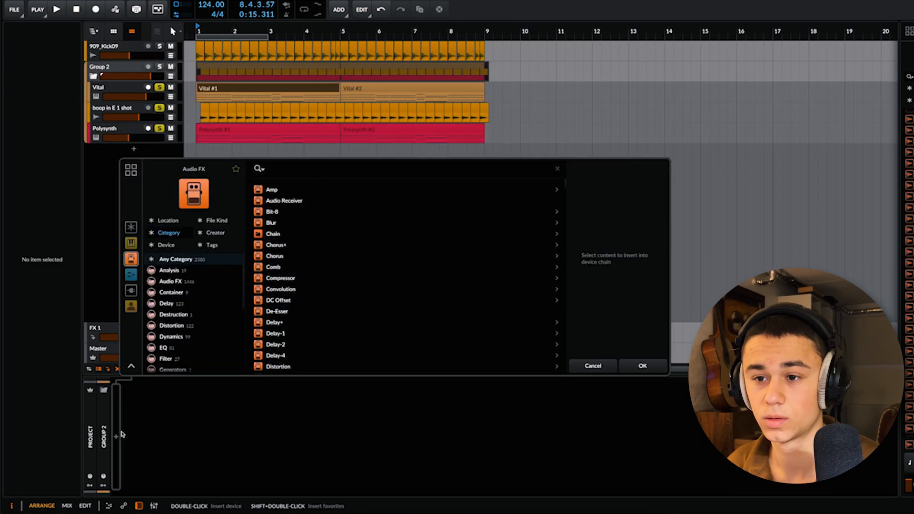
Step: Insert Portal on Group 2 and audition its Not Even, Grain Runner and Filth Divide presets during playback, settling on Grain Runner
type("port")
key("Return")
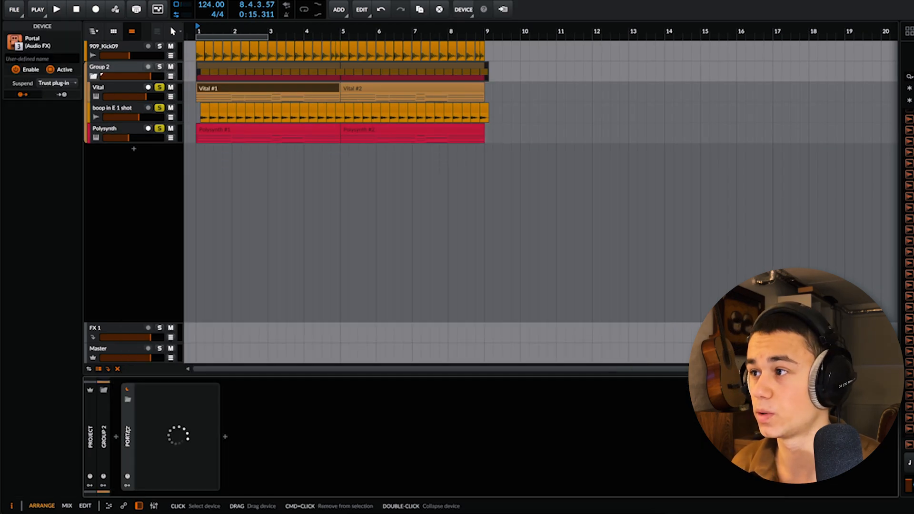
key("space")
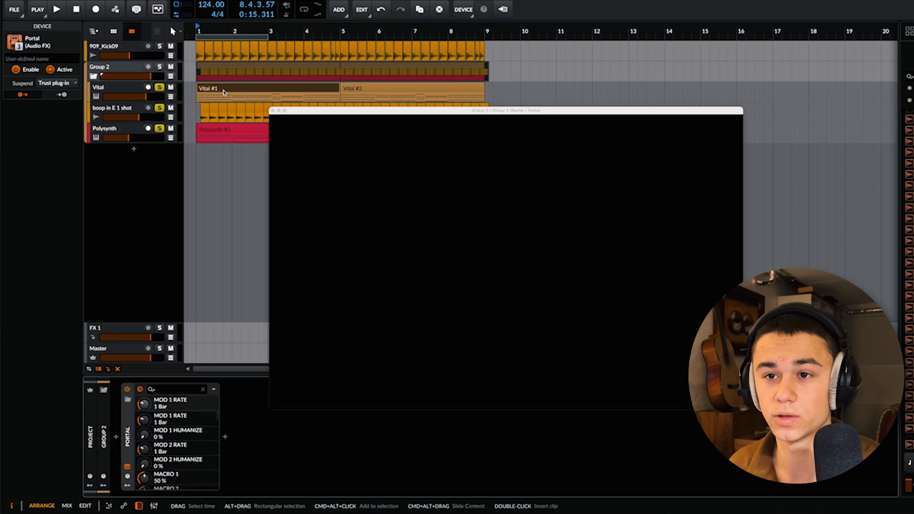
left_click(500, 340)
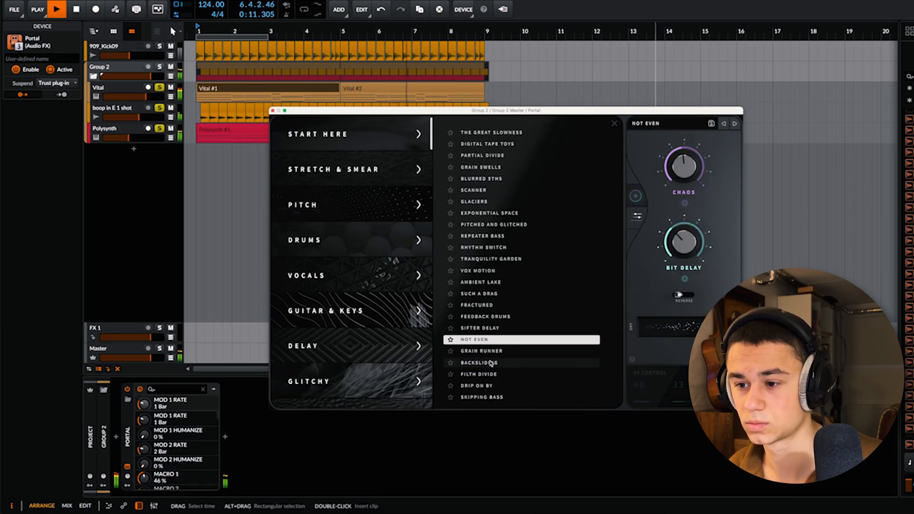
left_click(495, 351)
left_click(494, 375)
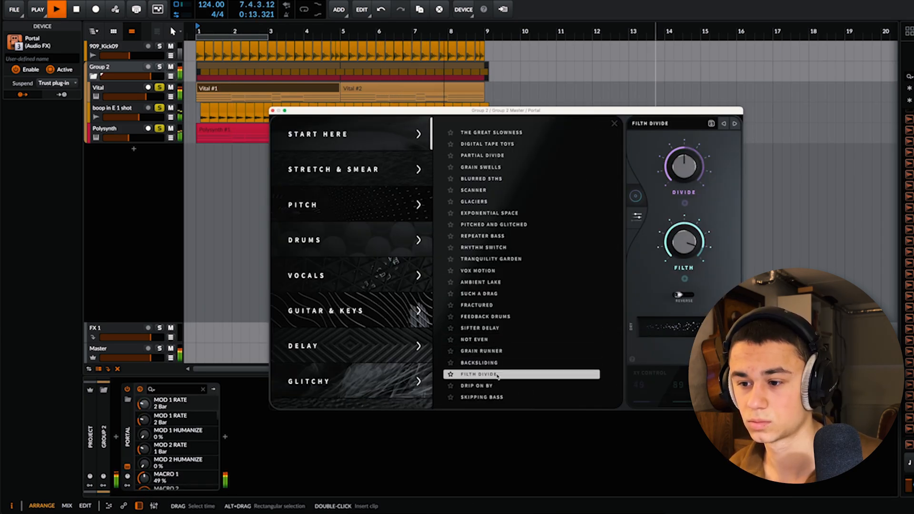
left_click(496, 340)
left_click(497, 351)
Step: Insert the Duck plug-in after Portal on Group 2 and reshape the points and segments of its ducking curve
left_click(237, 442)
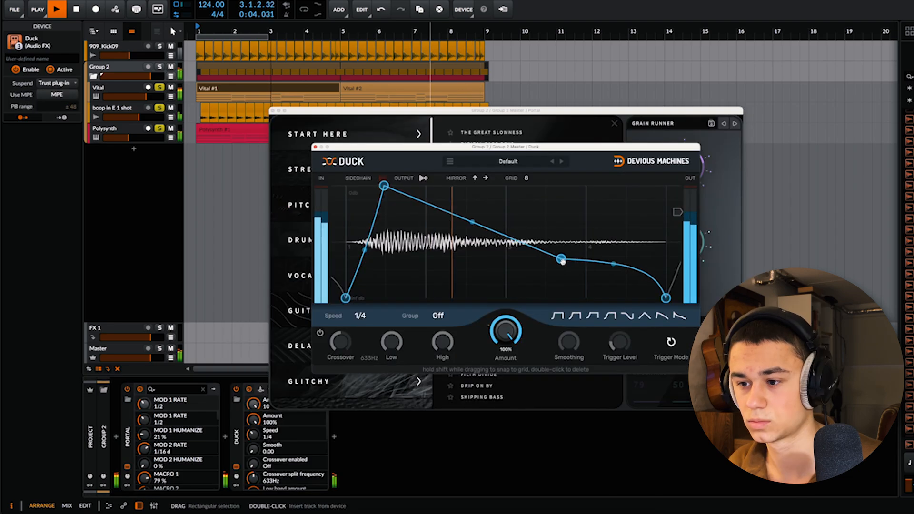
left_click_drag(505, 225, 505, 212)
left_click_drag(627, 267, 641, 237)
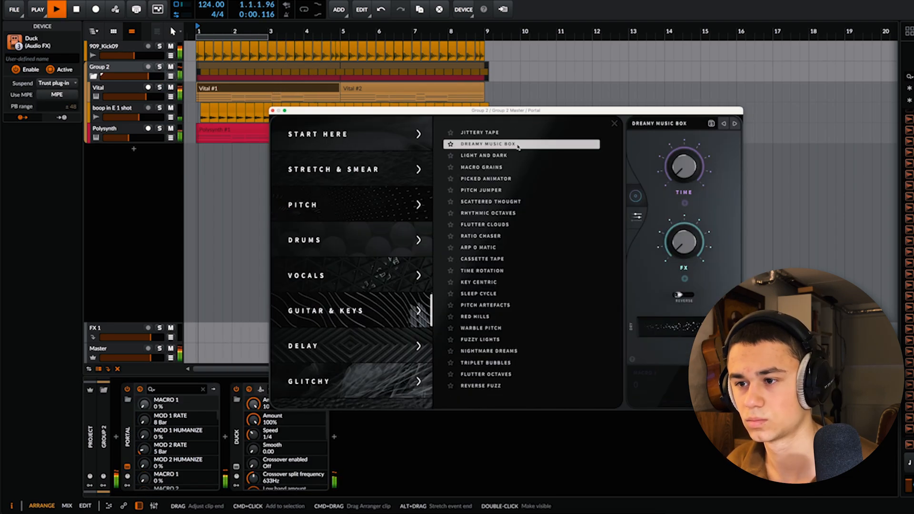
key("XF86AudioRaiseVolume")
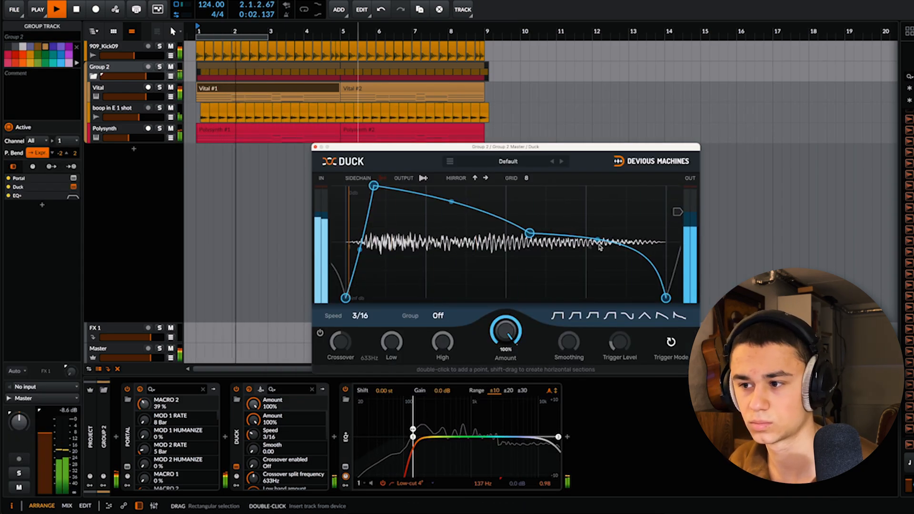
mouse_move(598, 239)
left_mouse_down()
mouse_move(597, 258)
mouse_move(597, 244)
left_mouse_up()
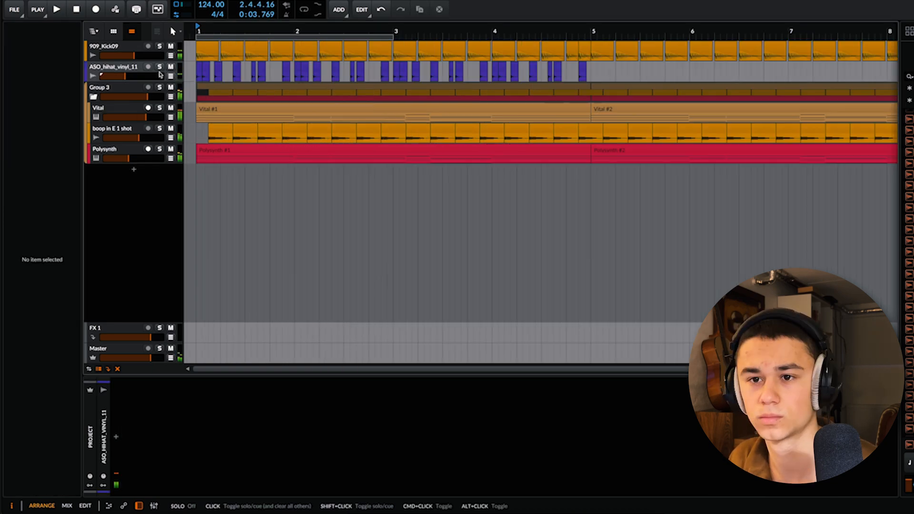
key("space")
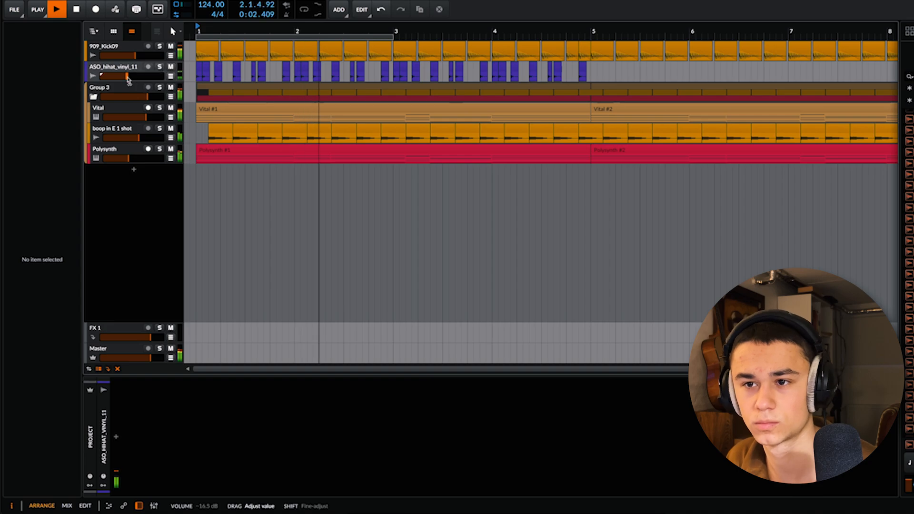
Step: Duplicate the four-bar hi-hat pattern on the ASO_hihat_vinyl_11 track so it continues from bar 5
scroll(281, 73, "down", 3)
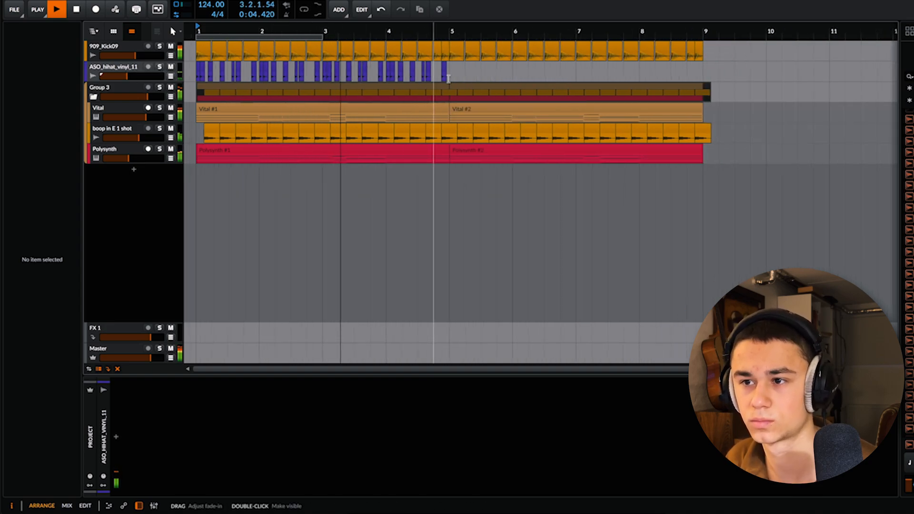
left_click_drag(449, 73, 150, 75)
key("ctrl+d")
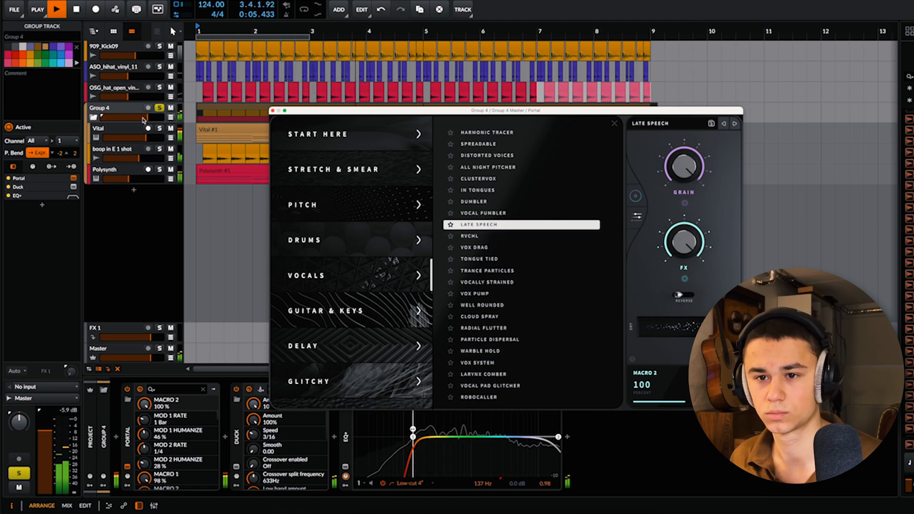
Step: Raise Group 4's volume to -0.4 dB and close the Portal window
left_click_drag(148, 117, 151, 118)
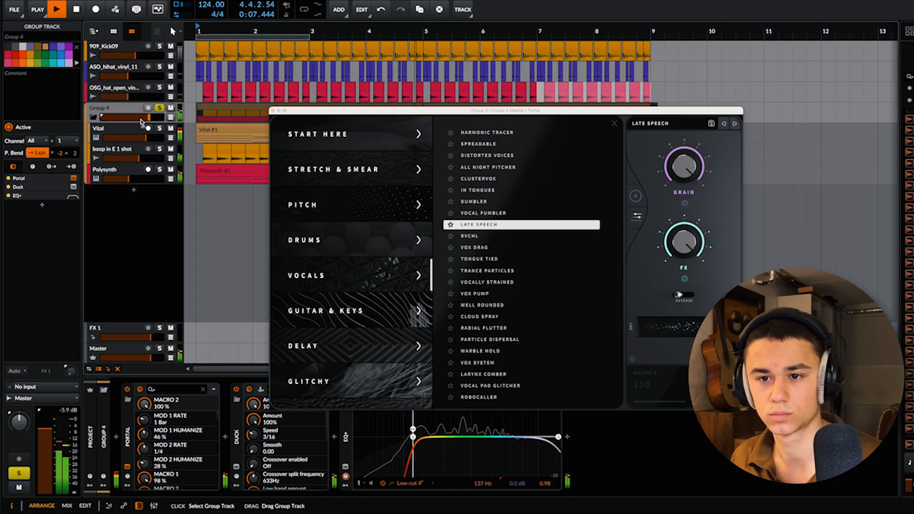
left_click(272, 111)
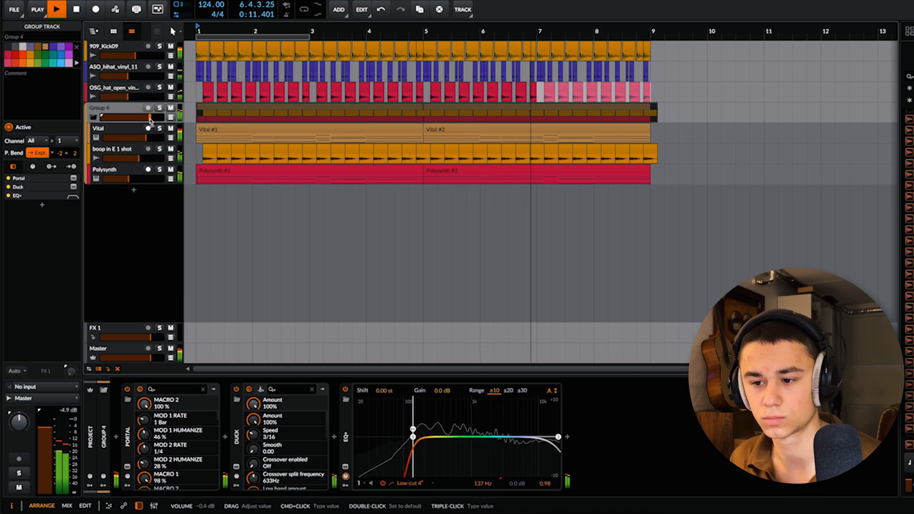
left_click(314, 198)
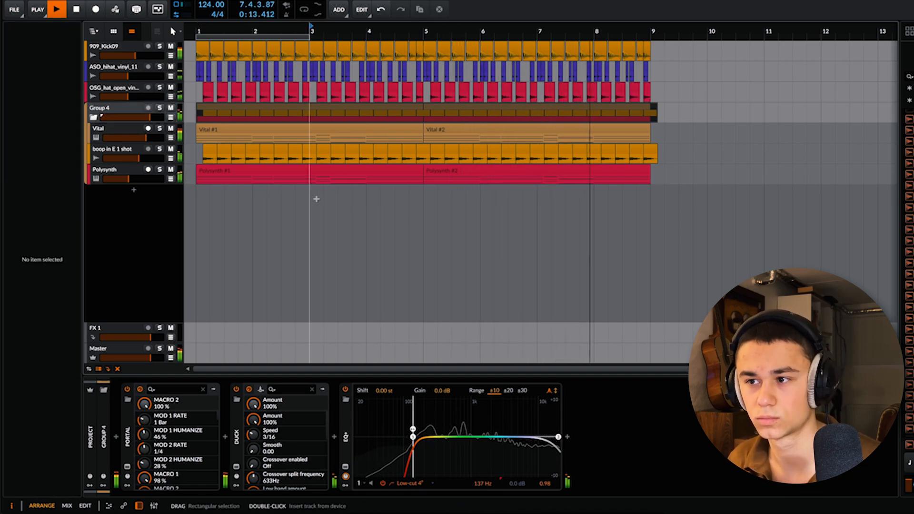
Step: Set the Duck amount on Group 4 to 76%, close the plug-in window and save the project
left_click(119, 111)
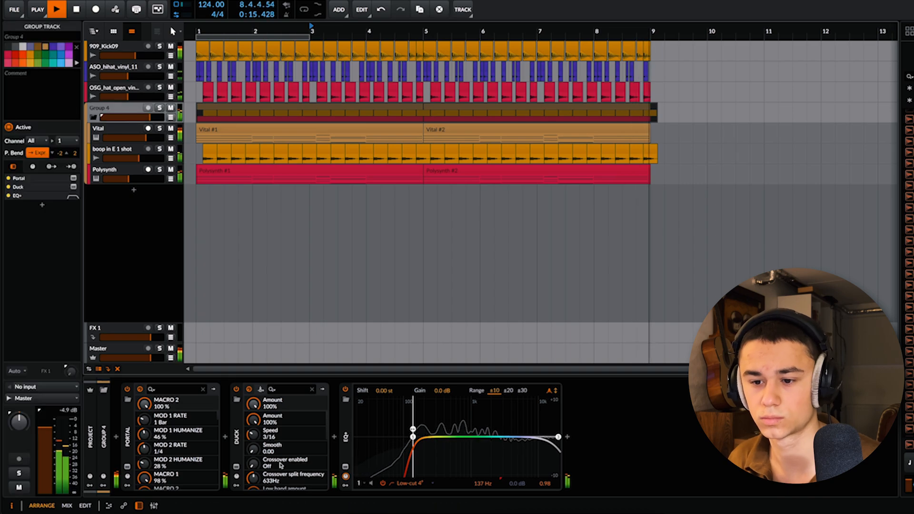
key("space")
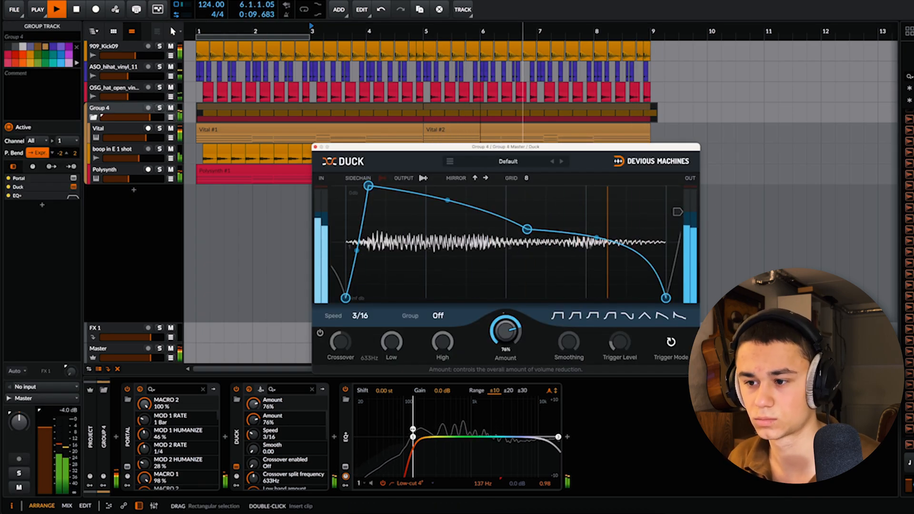
left_click(315, 148)
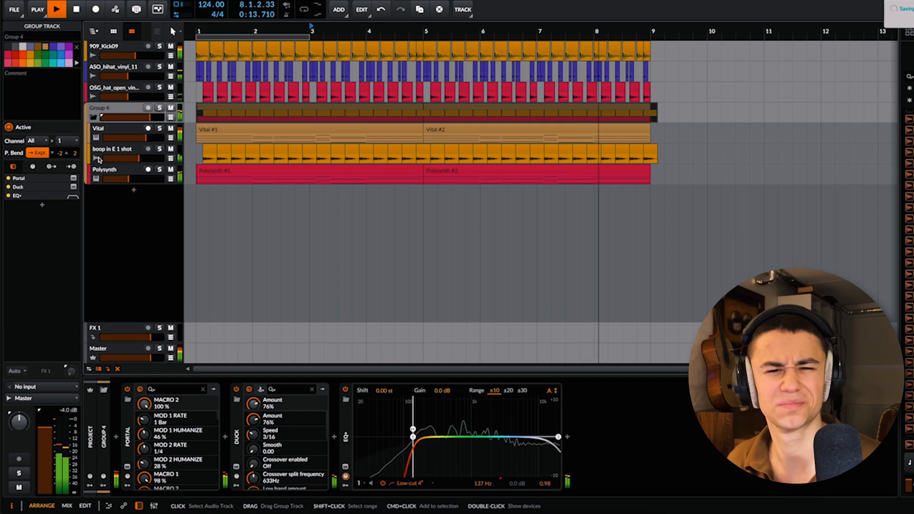
key("space")
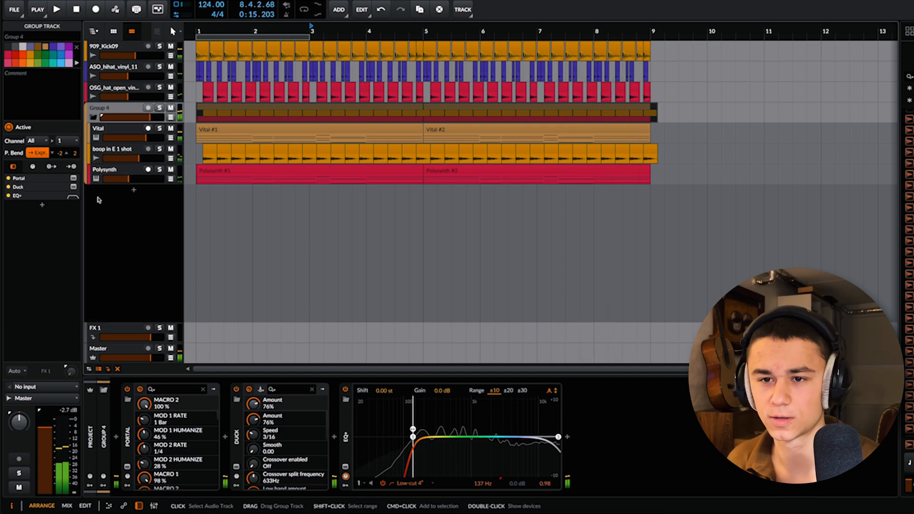
key("ctrl+s")
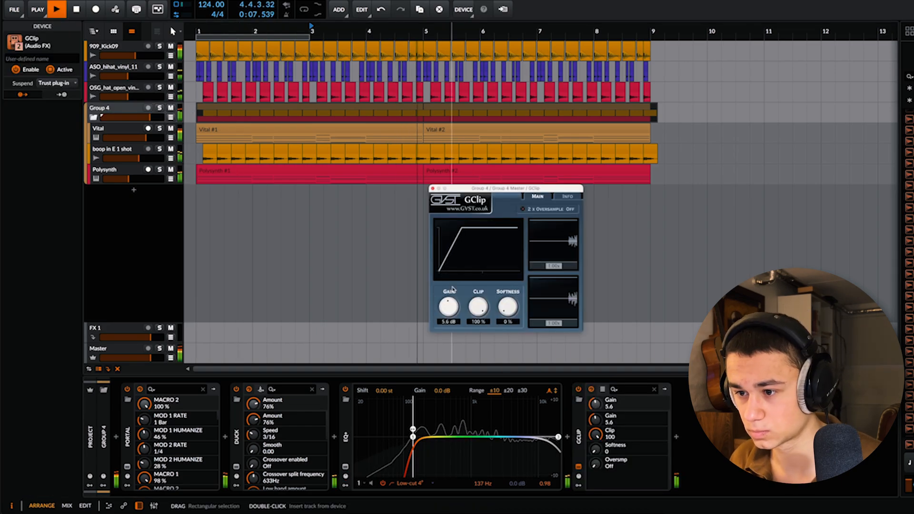
Step: Set the GClip gain on Group 4 to 3.8 dB and lower the group's volume
left_click_drag(452, 293, 451, 295)
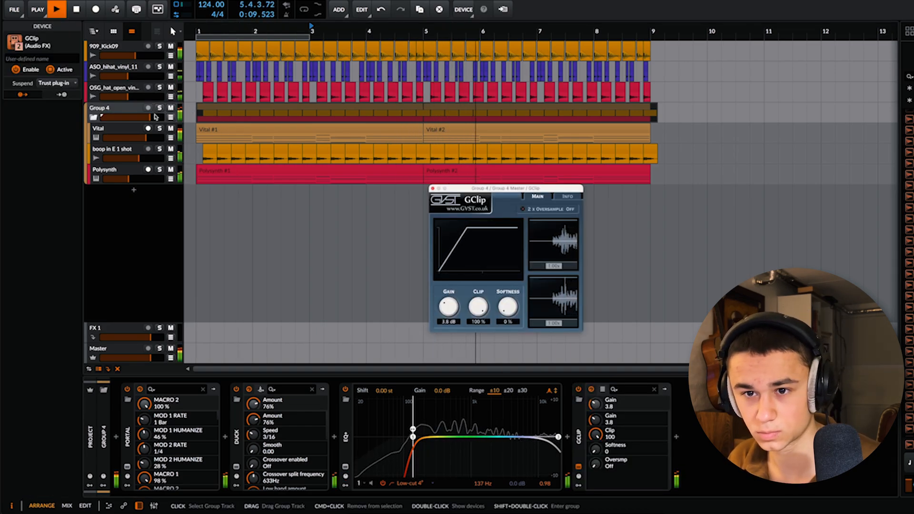
left_click_drag(150, 117, 144, 117)
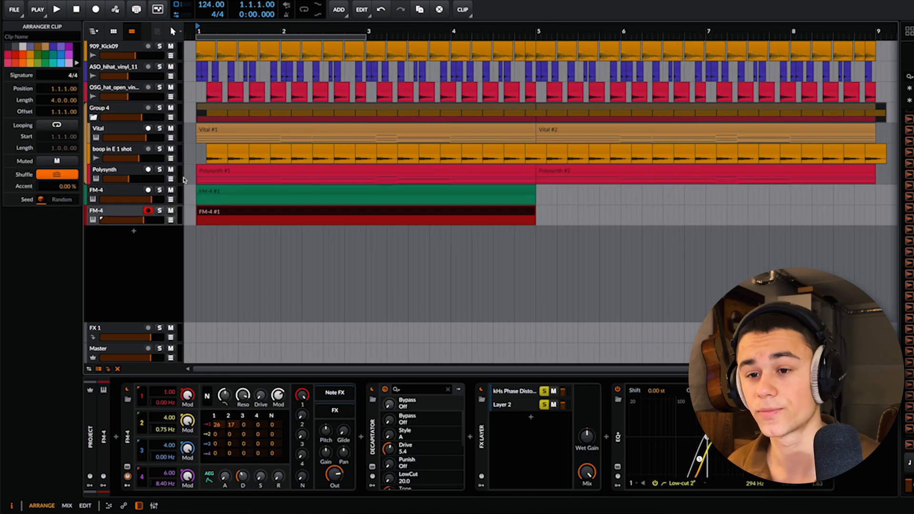
Step: Tune the first FM-4 track's EQ+ bell bands to 291 Hz at -2.8 dB and 87.0 Hz at +2.4 dB
scroll(188, 204, "up", 5)
left_click(113, 198)
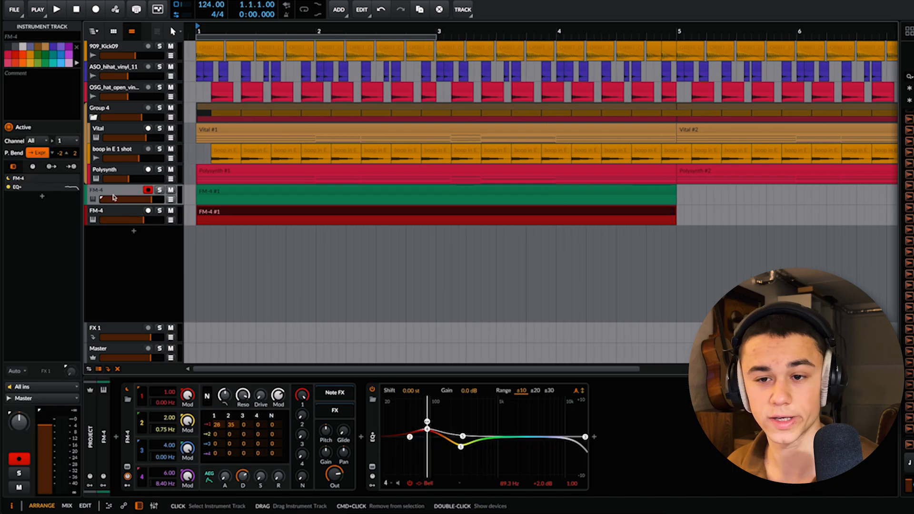
left_click(461, 447)
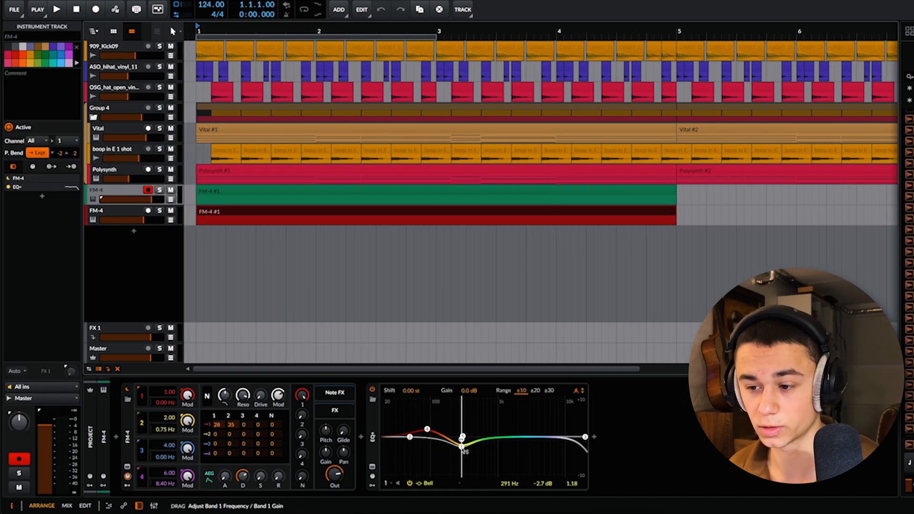
left_click(427, 430)
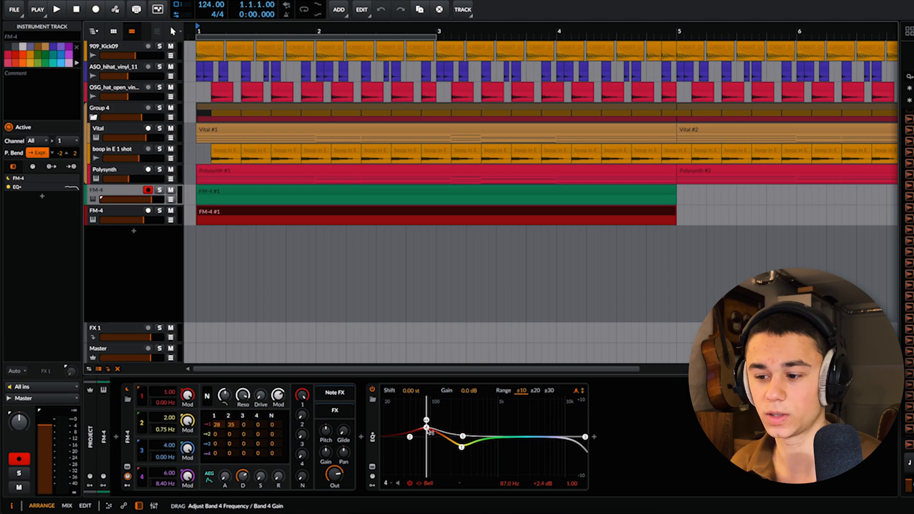
left_click(139, 215)
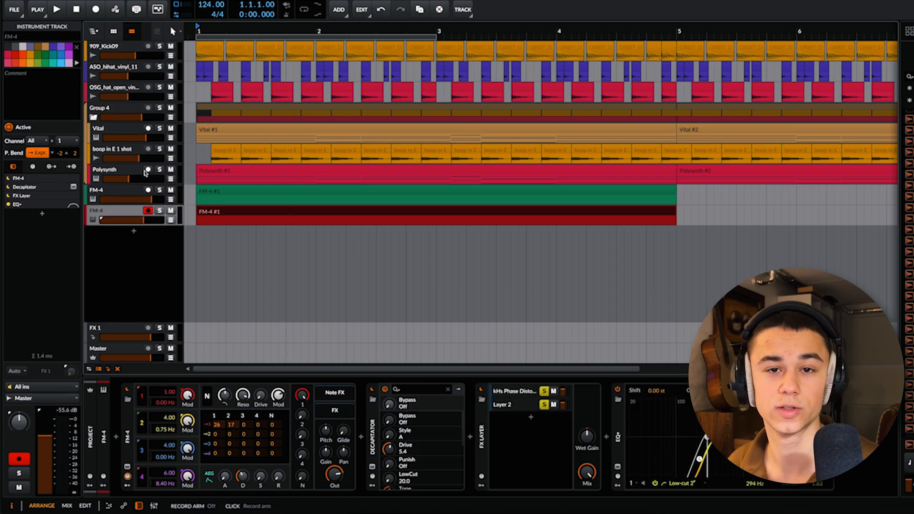
left_click(206, 221)
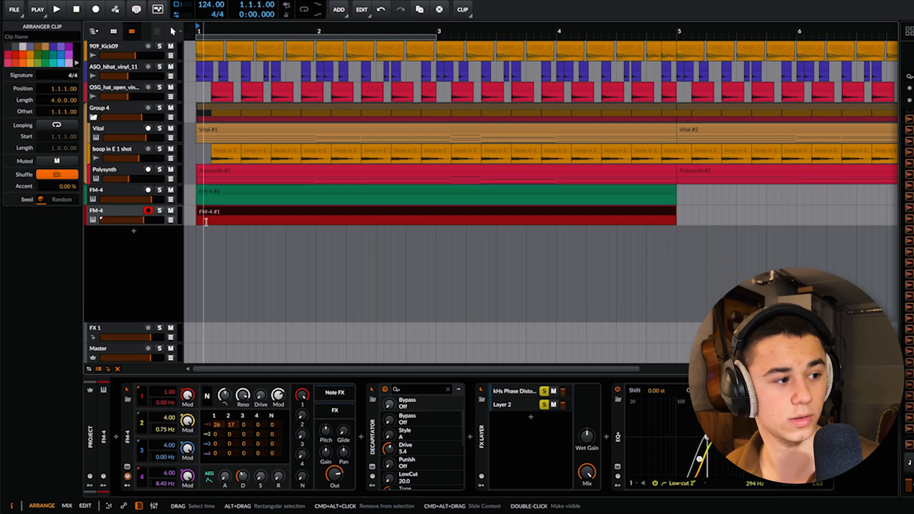
left_click(221, 127)
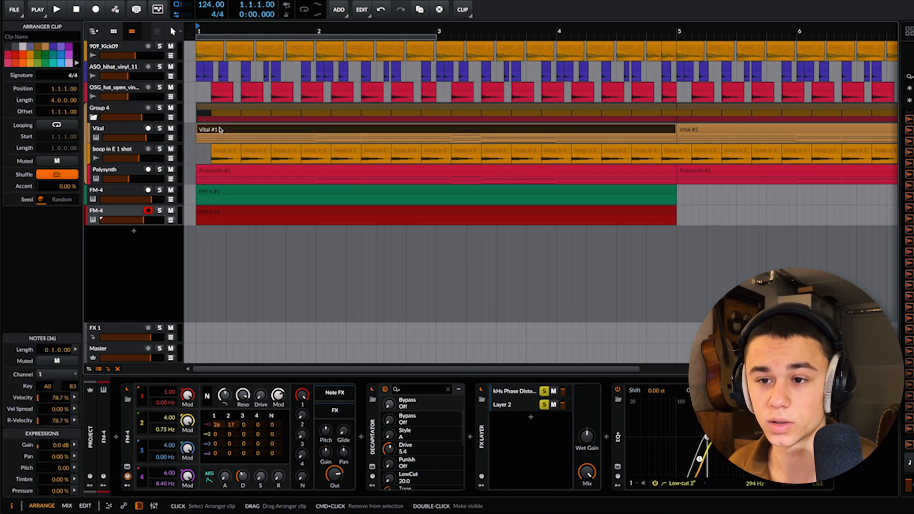
scroll(281, 129, "down", 3)
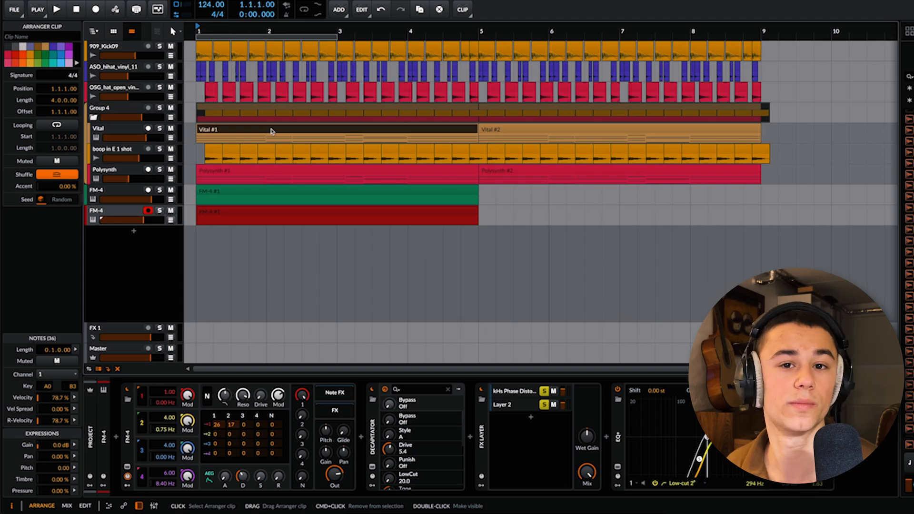
Step: Solo the second FM-4 track and open its FM-4 #1 clip in the note editor
left_click(217, 212)
left_click(159, 210)
double_click(211, 211)
scroll(205, 213, "down", 6)
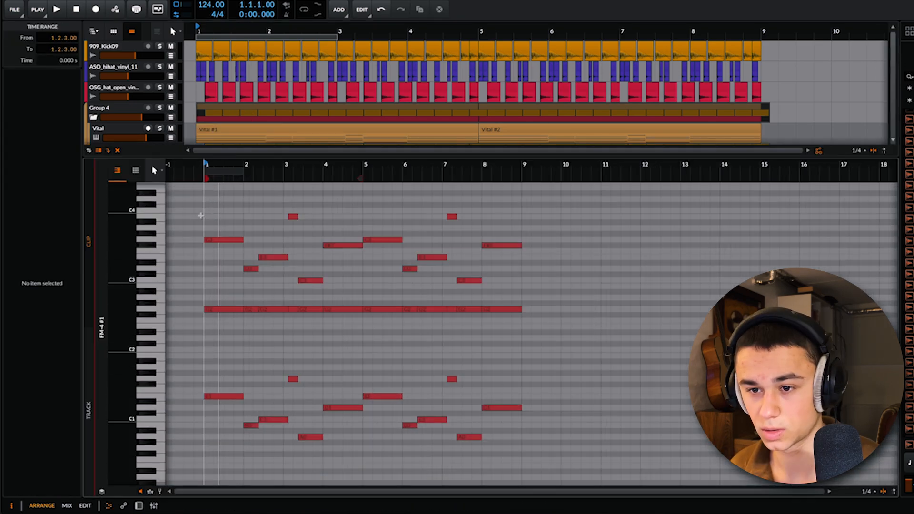
Step: Delete all notes above C2 in the FM-4 #1 clip, keeping only the lowest bass line
left_click_drag(203, 199, 587, 312)
key("Delete")
scroll(207, 367, "up", 2)
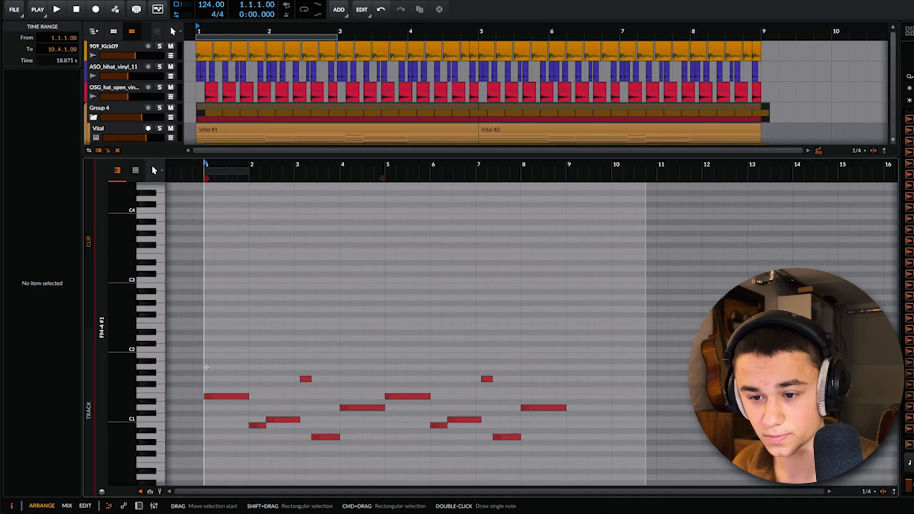
Step: Split the first E1 bass note into consecutive eighth notes across bar 1 and play the result
scroll(206, 367, "up", 3)
left_click(220, 398)
key("1")
left_click(205, 396)
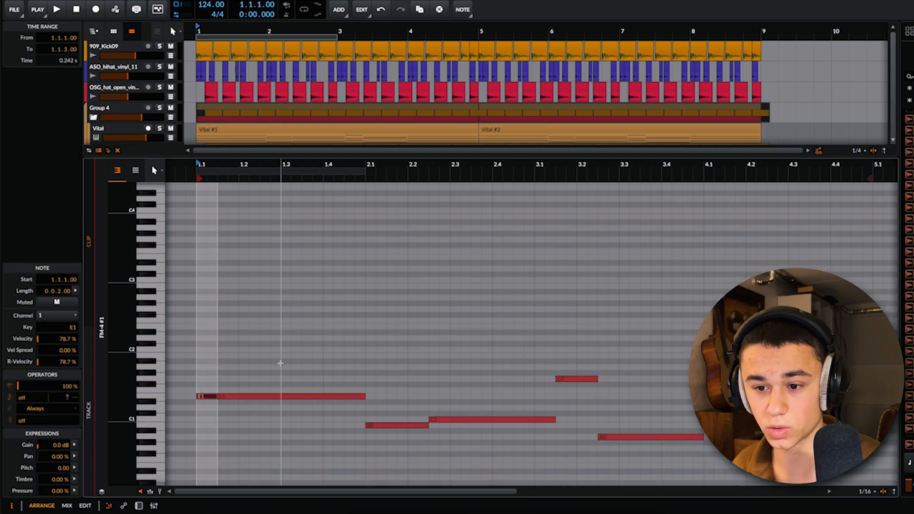
scroll(280, 362, "down", 3)
scroll(238, 350, "up", 3)
left_click_drag(265, 396, 433, 396)
key("space")
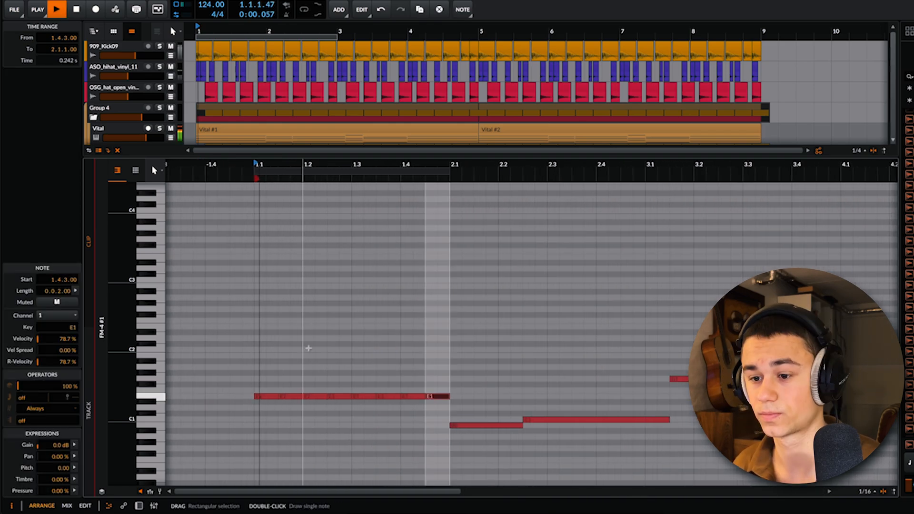
scroll(308, 395, "down", 3)
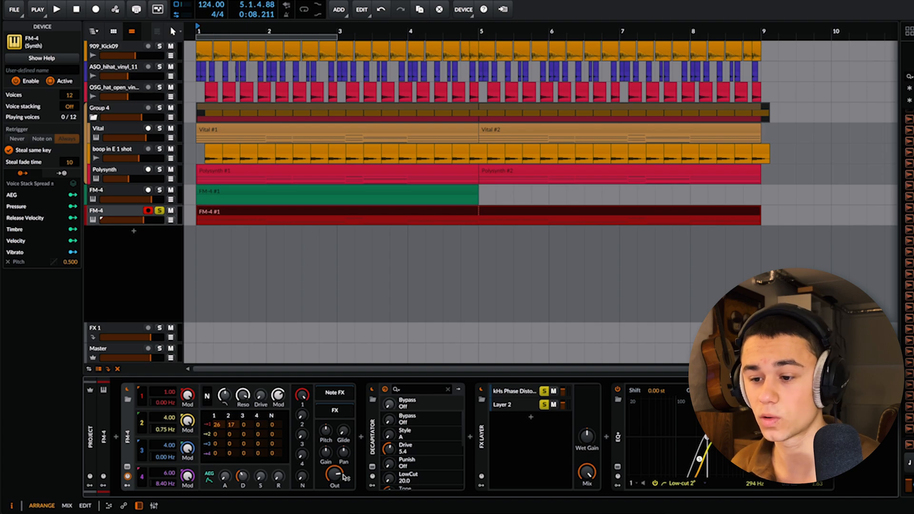
Step: Show the devices in the kHs Phase Distortion layer of the second FM-4 track's FX Layer
left_click(514, 392)
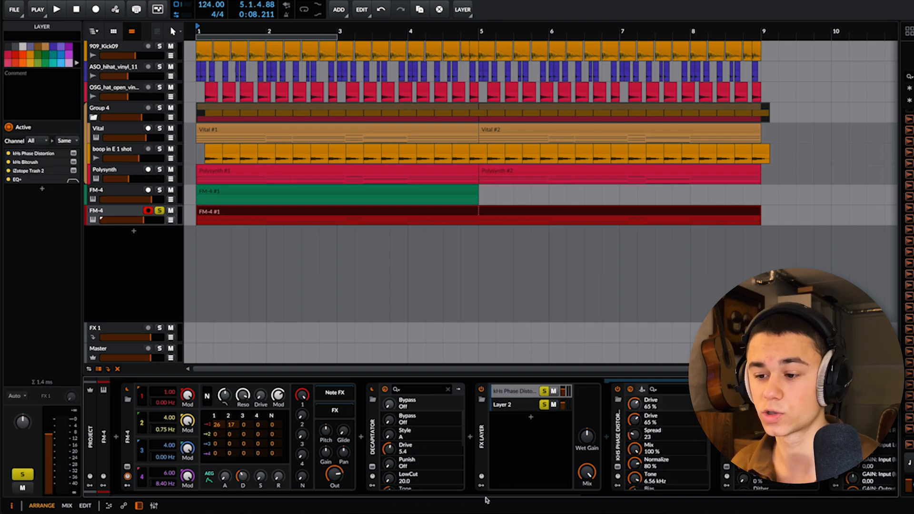
Step: Select Layer 2 in the FX Layer device, solo it and listen to it on its own
left_click_drag(485, 498, 659, 506)
left_click(226, 404)
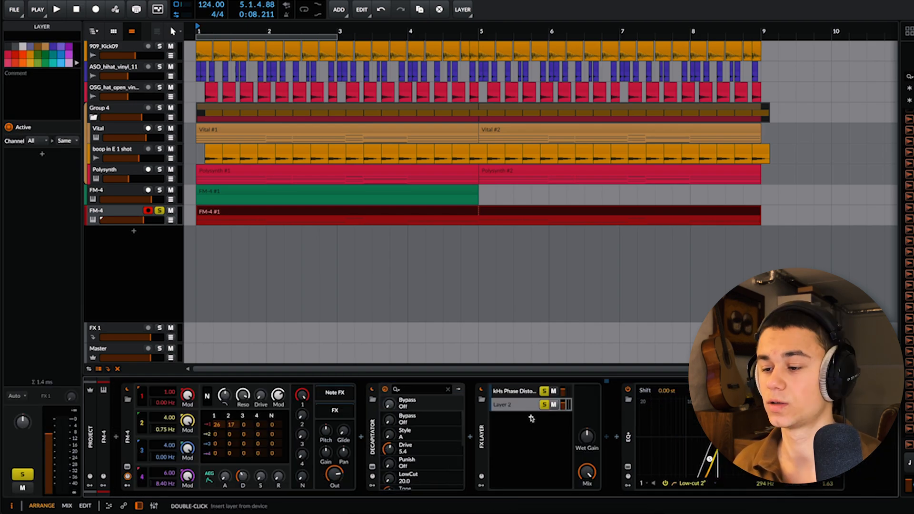
left_click(543, 391)
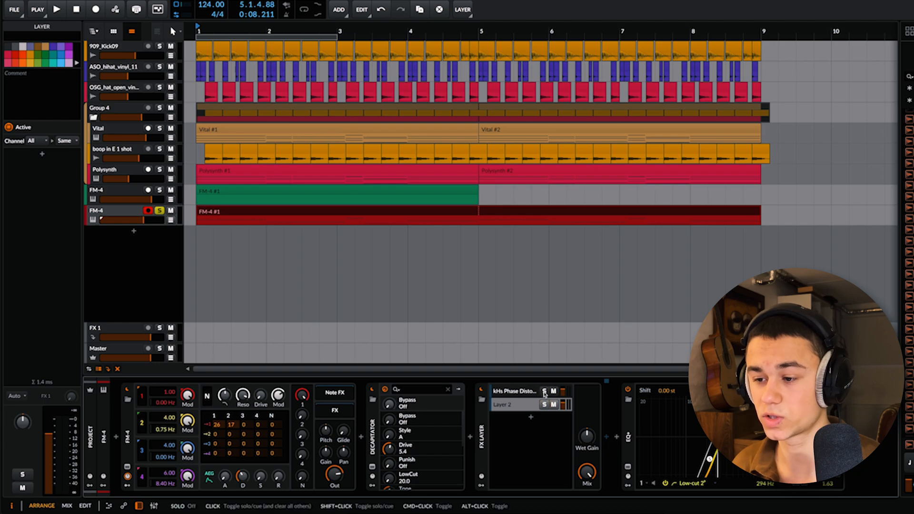
key("space")
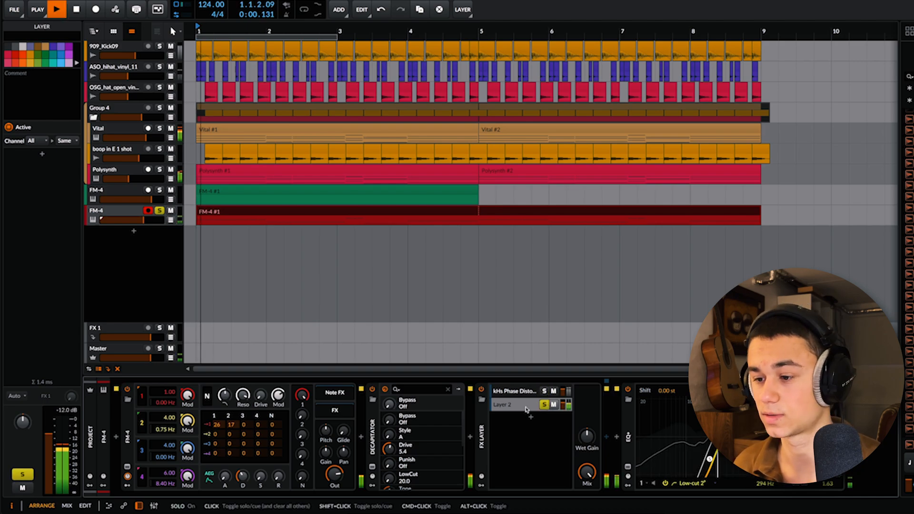
key("space")
Step: Solo the kHs Phase Distortion layer and examine the settings of its Phase Distortion and Bitcrush plug-ins
left_click(544, 392)
left_click(518, 395)
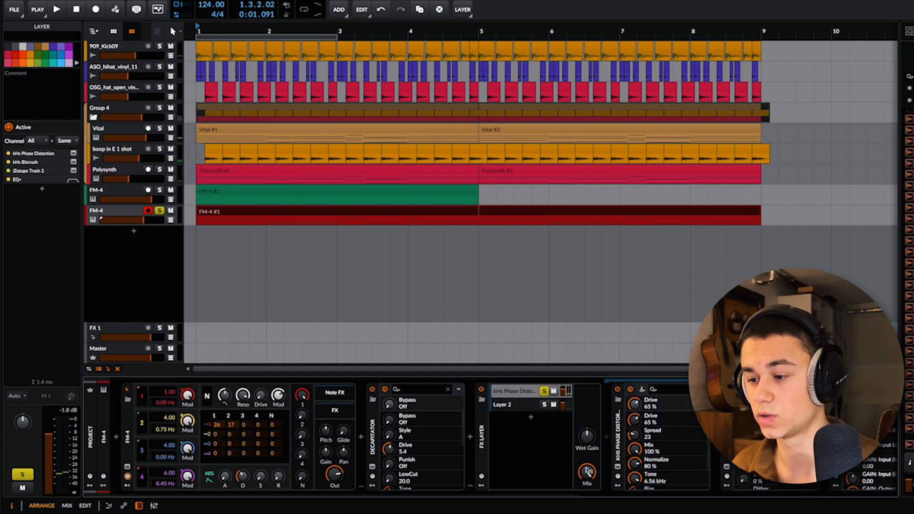
left_click_drag(571, 496, 684, 496)
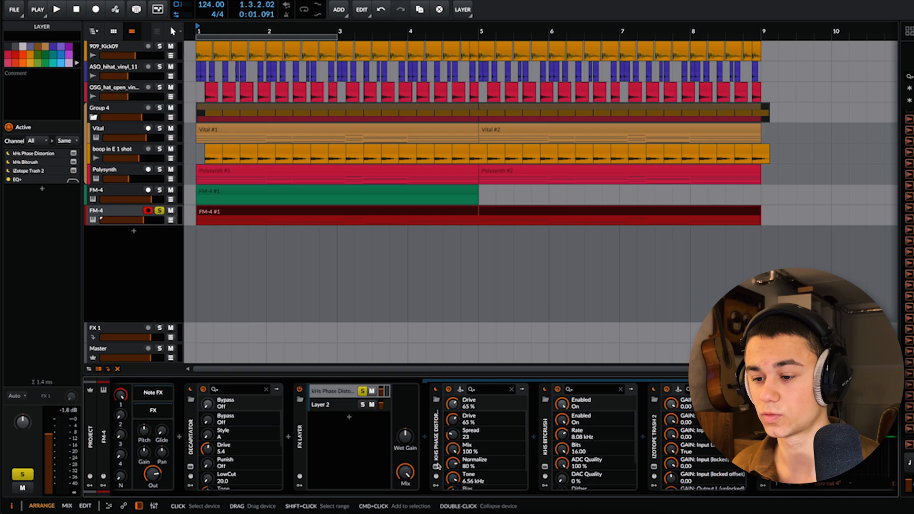
left_click(436, 467)
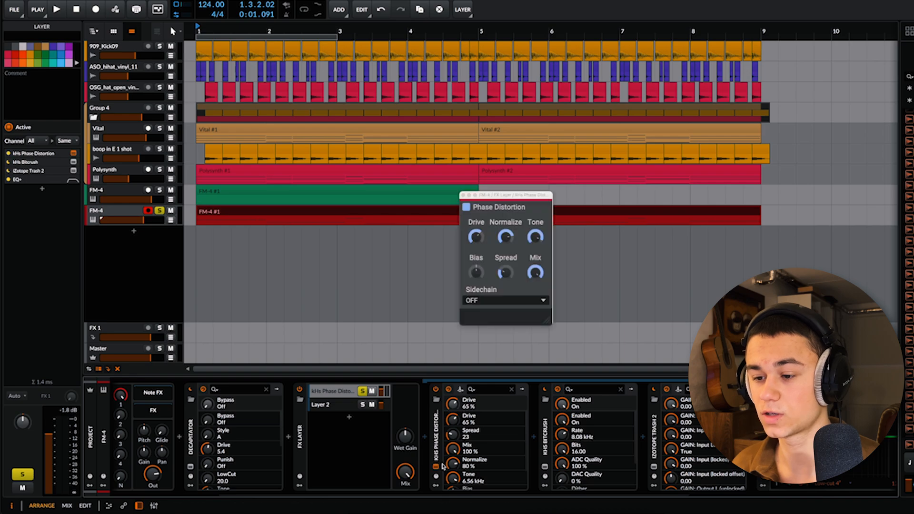
left_click(435, 467)
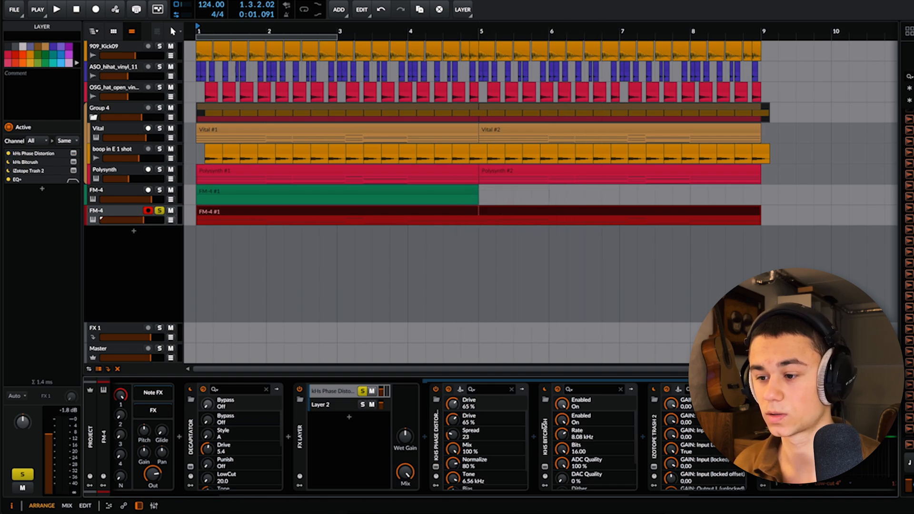
left_click(546, 466)
left_click(462, 192)
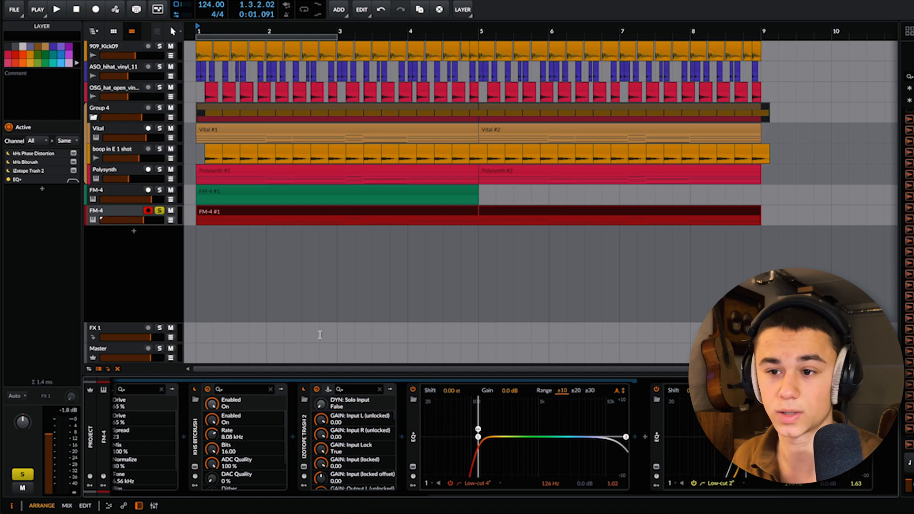
Step: Solo the first FM-4 track and copy the second FM-4 track's eight-bar bass clip onto it
left_click(160, 191)
left_click(118, 192)
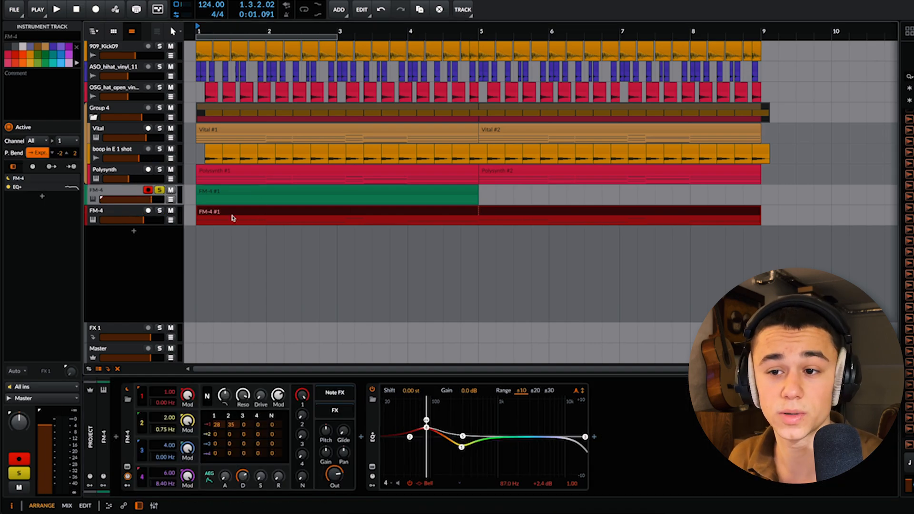
left_click_drag(227, 217, 229, 200)
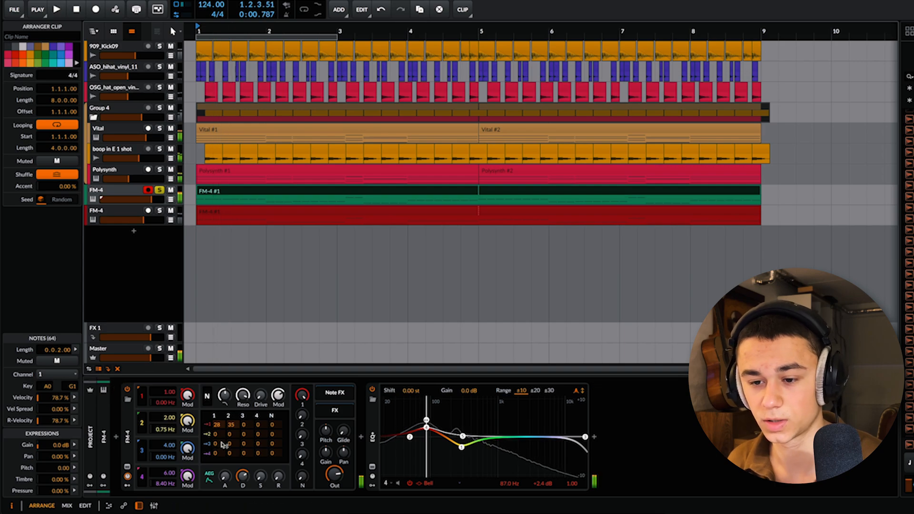
Step: Set operator 1's modulation amounts from operators 1 and 2 to 35 and 38 in the first FM-4, and audition it
double_click(219, 426)
left_click_drag(233, 427, 226, 409)
key("space")
key("space")
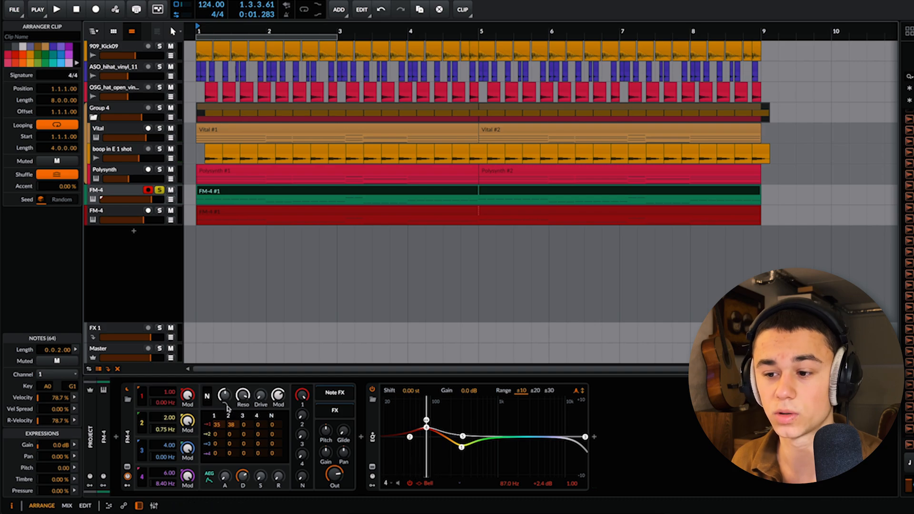
Step: Lower the 295 Hz EQ+ bell to -3.4 dB and set operator 1's self-modulation to 13 during playback
key("space")
left_click_drag(461, 447, 462, 449)
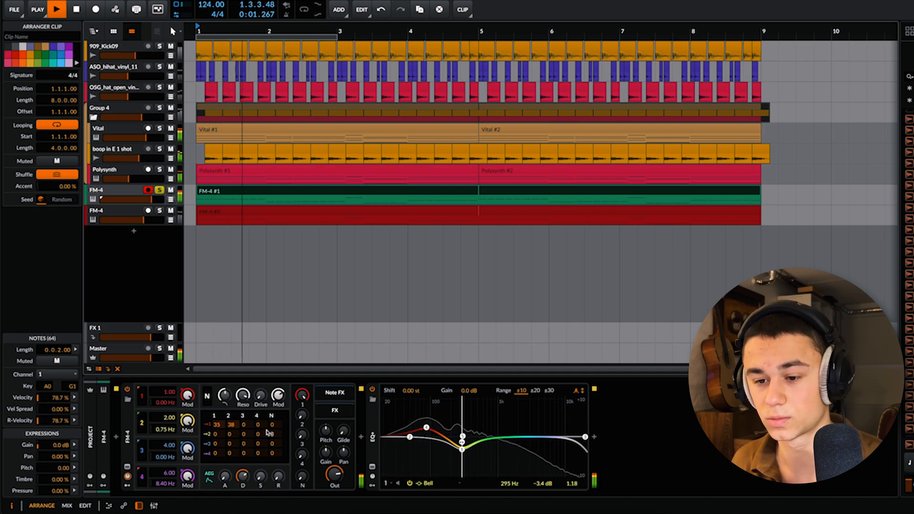
left_click_drag(218, 425, 217, 430)
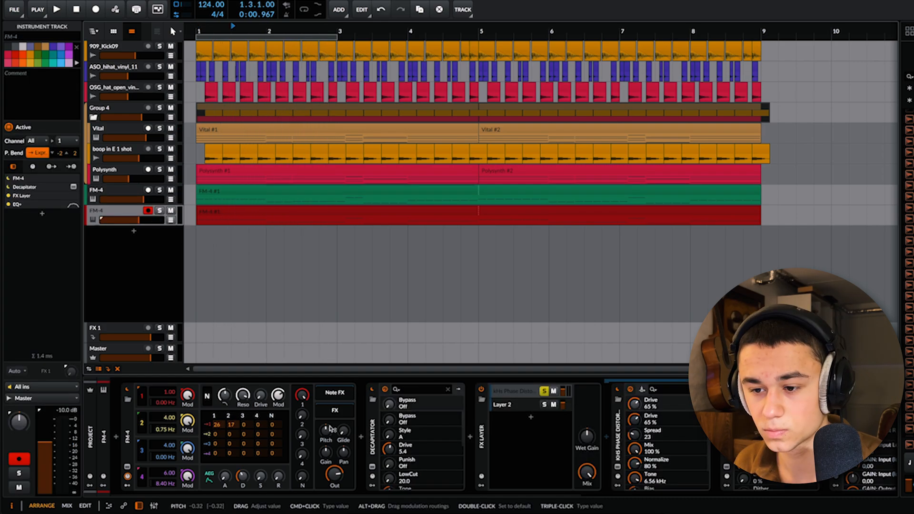
Step: Play the full mix without solo and lower the volume of the first FM-4 track
key("space")
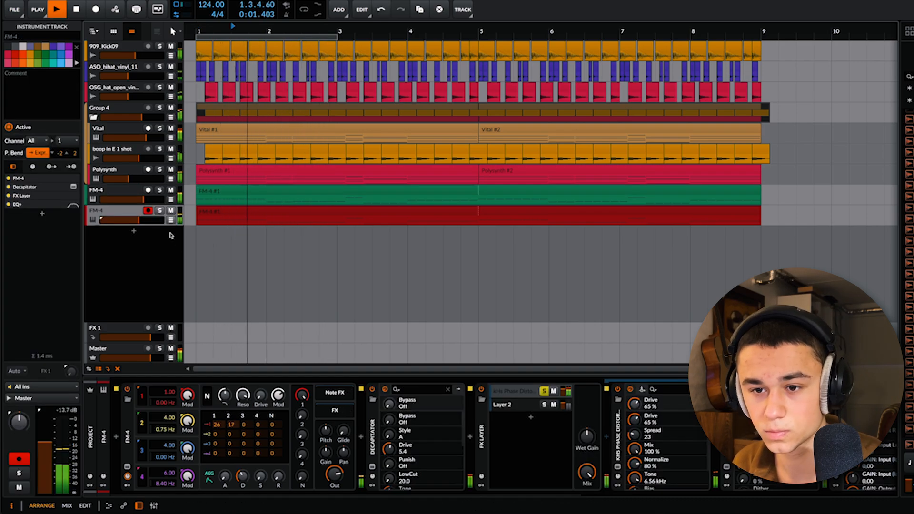
left_click_drag(138, 199, 137, 199)
left_click(131, 196)
Step: Group the existing chord group and both FM-4 tracks together into a new parent group
left_click(110, 112, "ctrl")
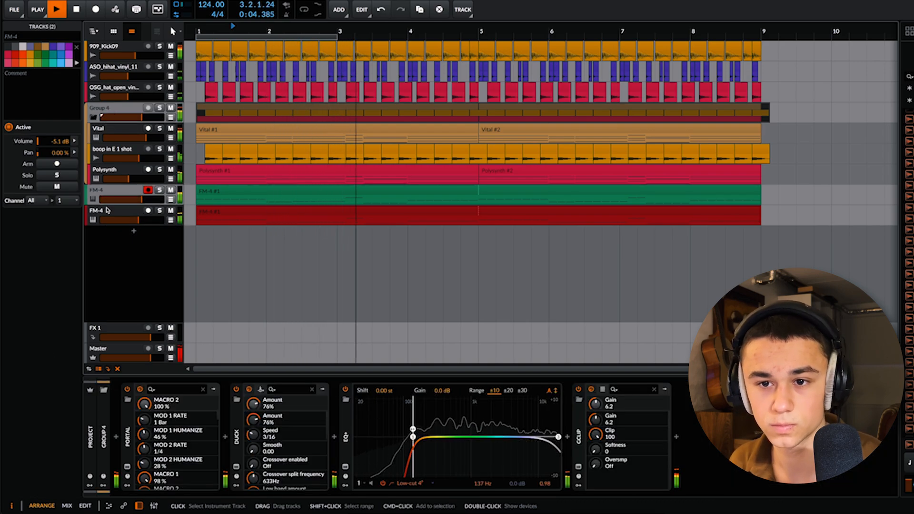
left_click(103, 217, "shift")
left_click(106, 109)
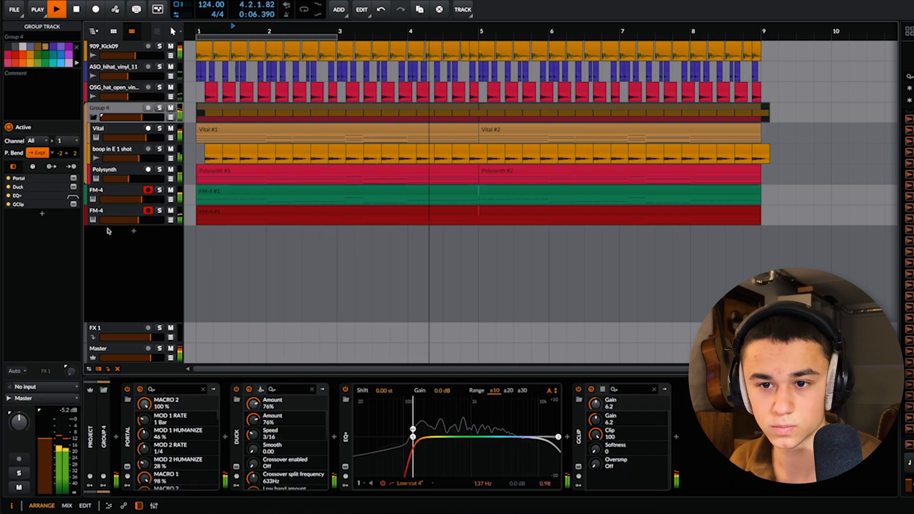
left_click(109, 213, "shift")
key("ctrl+g")
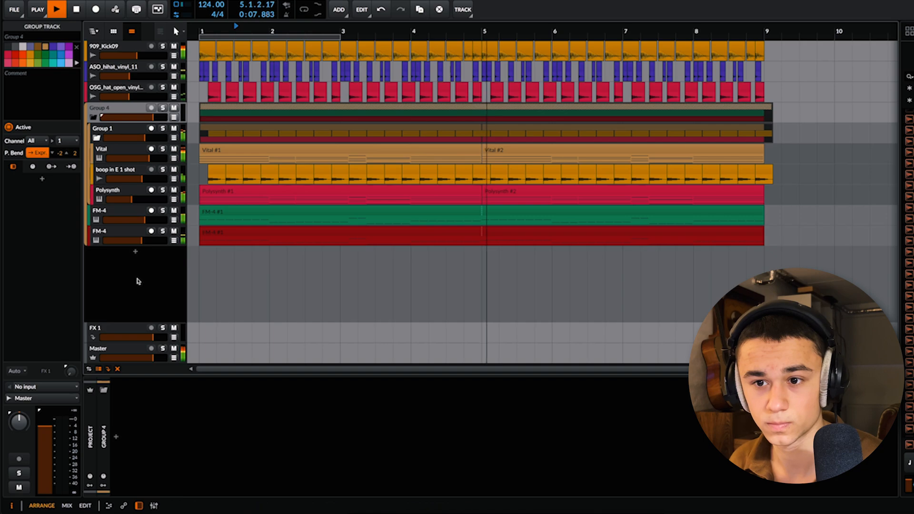
Step: Insert the Duck plug-in on the new parent group with its default 1/4 speed and close its window
left_click(117, 438)
type("duck")
key("Return")
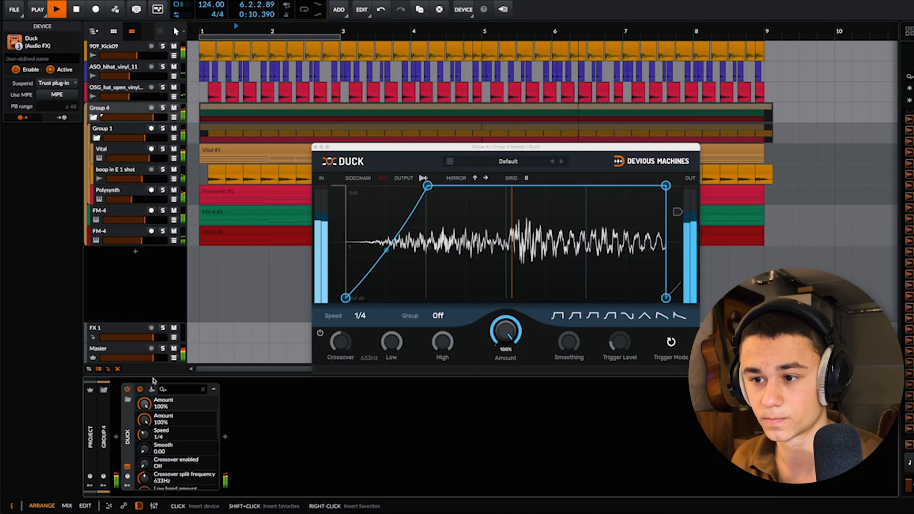
left_click(316, 148)
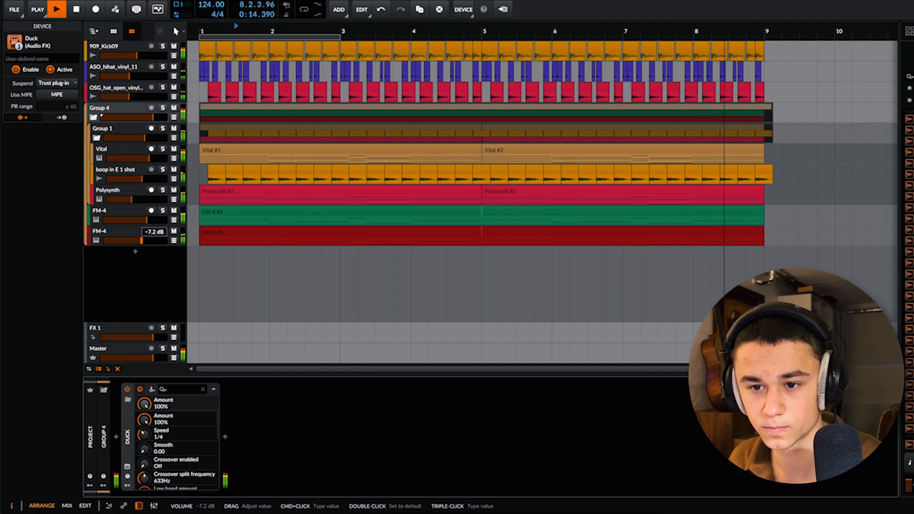
Step: Add GClip to the second FM-4 track with 11.3 dB gain and lower the track's volume to about -10.9 dB
left_click(138, 234)
left_click(43, 213)
type("dist")
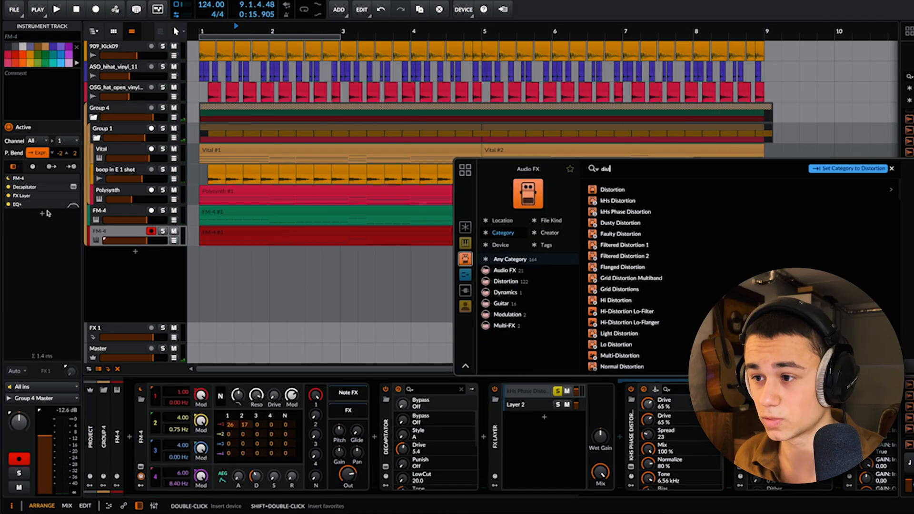
key("BackSpace")
key("BackSpace")
key("BackSpace")
type("gclip")
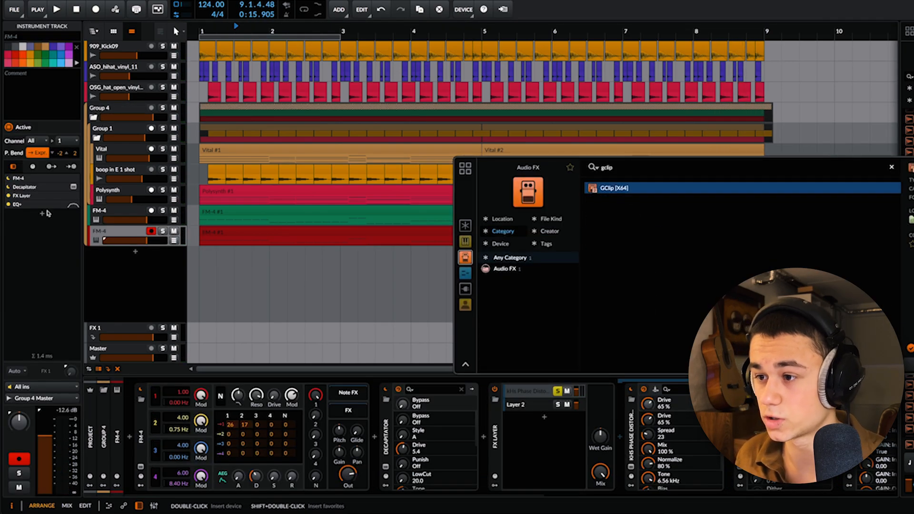
key("Return")
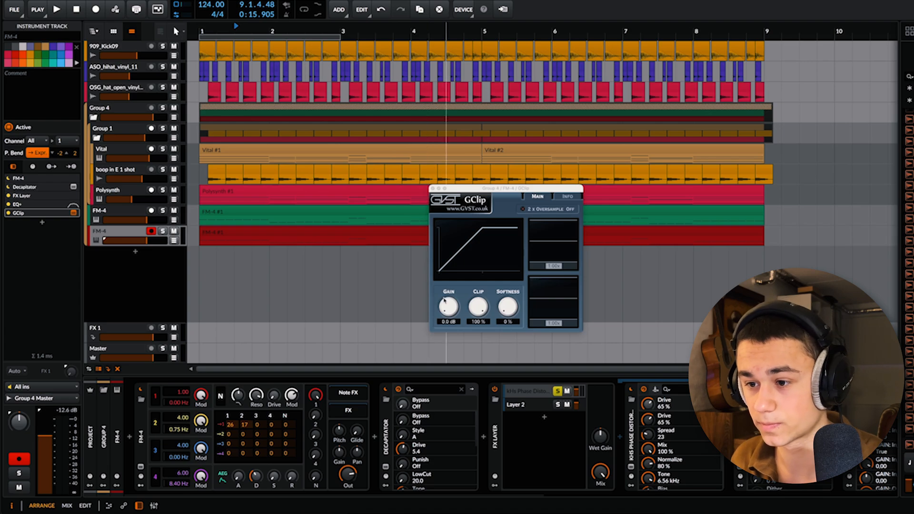
key("space")
mouse_move(444, 300)
left_mouse_down()
mouse_move(446, 281)
mouse_move(447, 293)
left_mouse_up()
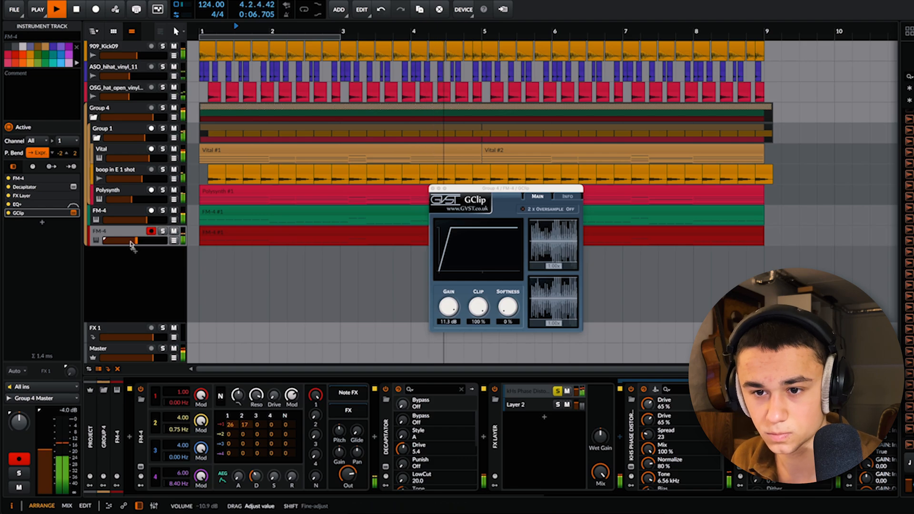
Step: Raise the GClip gain on the first FM-4 track to 10.6 dB while soloed and lower the track's volume
left_click(124, 215)
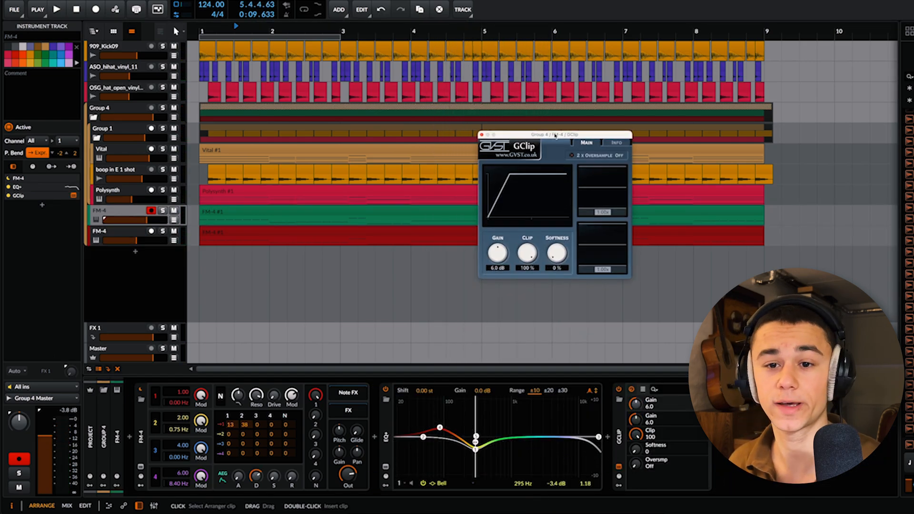
left_click_drag(555, 136, 551, 152)
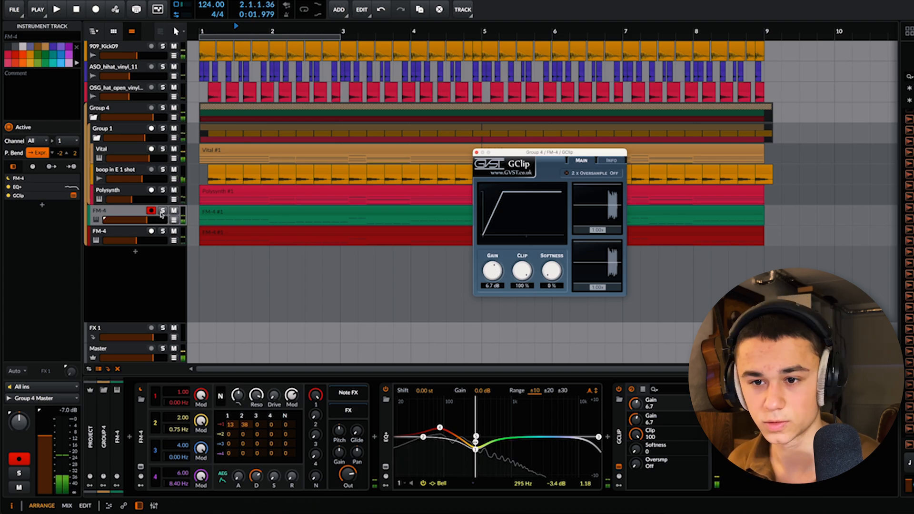
left_click(163, 210)
left_click(163, 210)
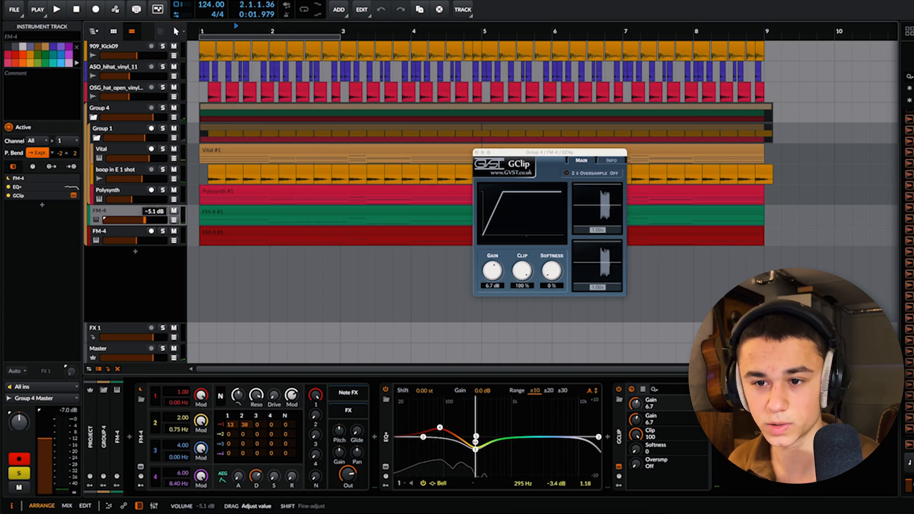
key("space")
left_click_drag(493, 271, 498, 256)
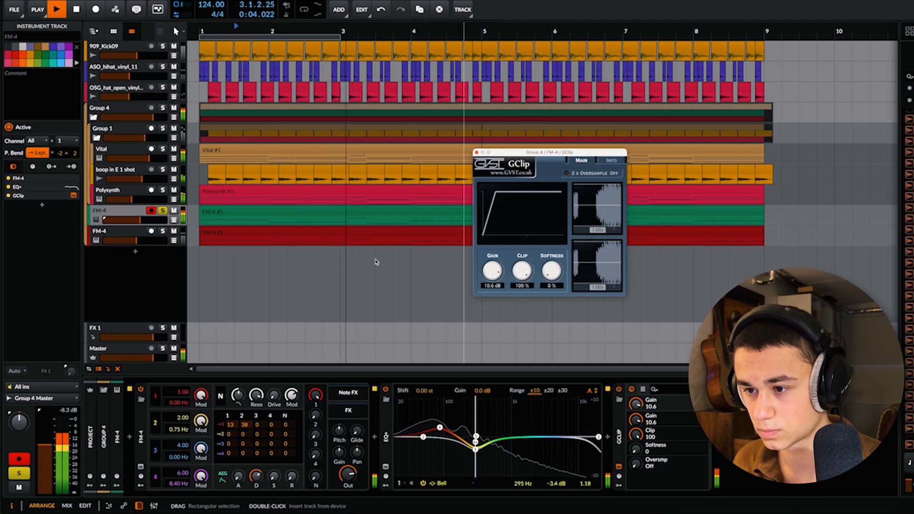
left_click_drag(140, 222, 138, 221)
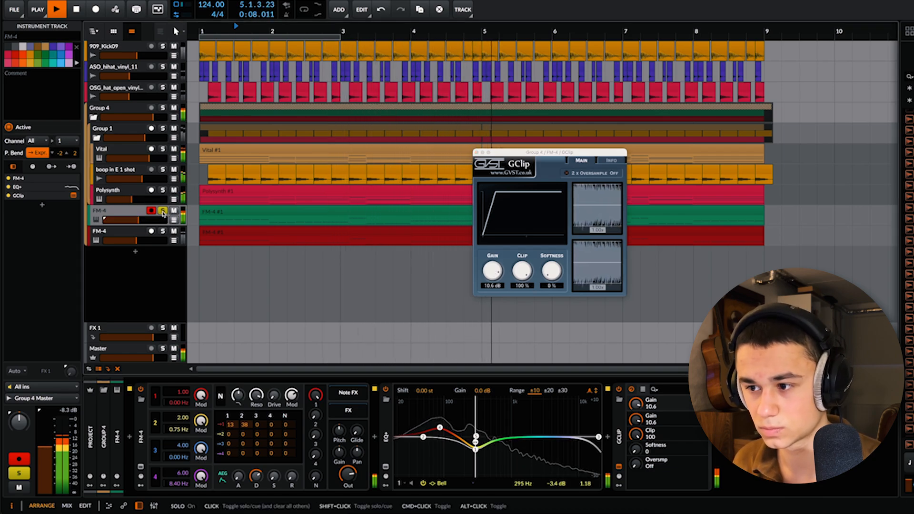
Step: Insert GClip on the Master track and set its gain to 4.5 dB during playback
key("space")
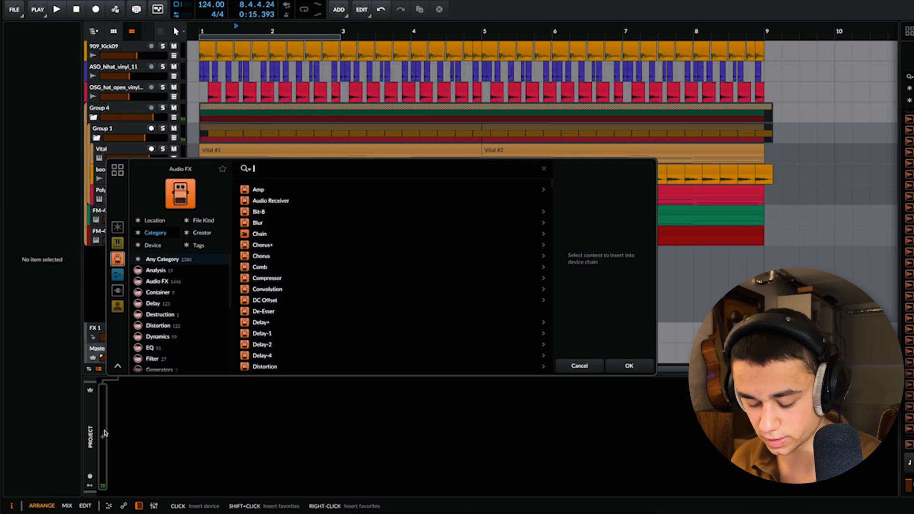
type("gc")
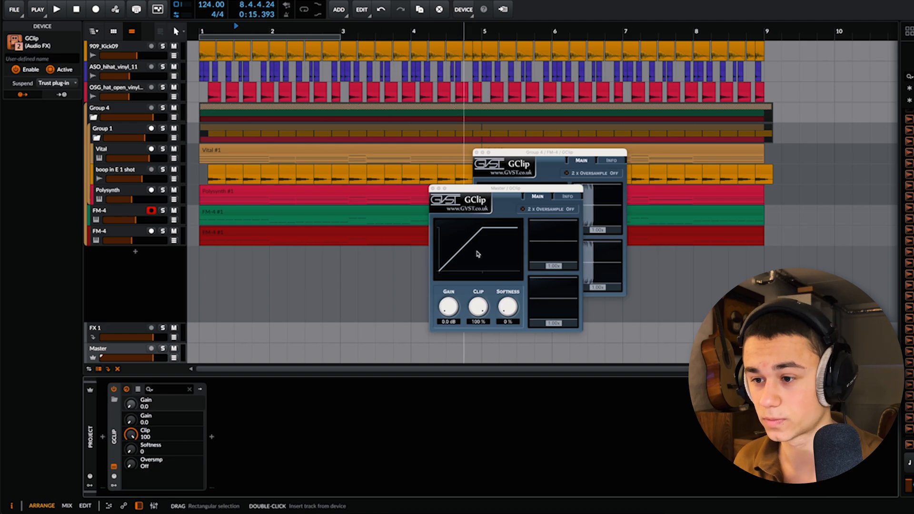
key("space")
left_click_drag(452, 305, 455, 303)
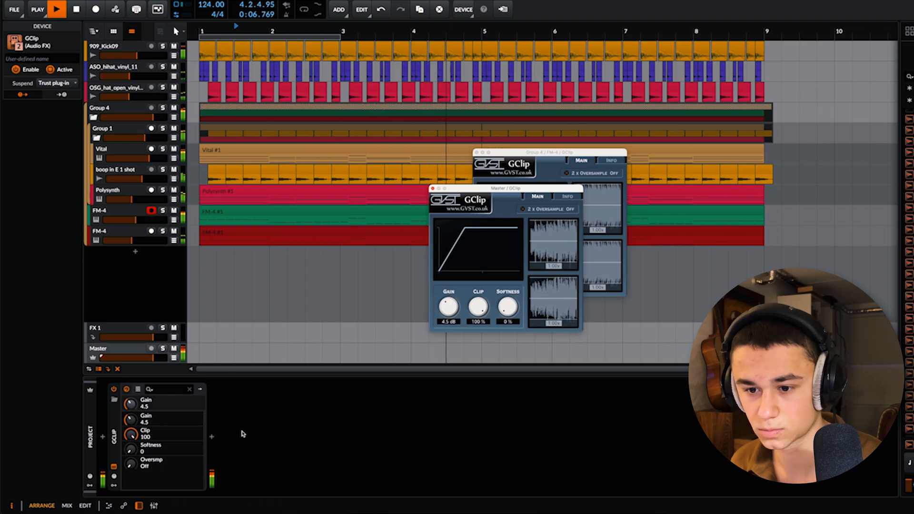
Step: Add Invisible Limiter after GClip on the Master with 2.46 dB input gain and close the plug-in windows
left_click(212, 437)
type("inv")
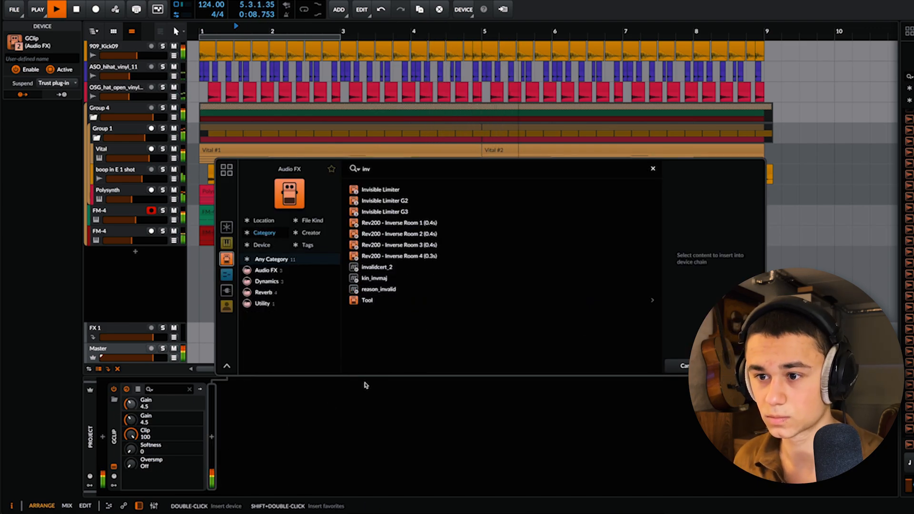
key("Return")
left_click_drag(447, 263, 447, 251)
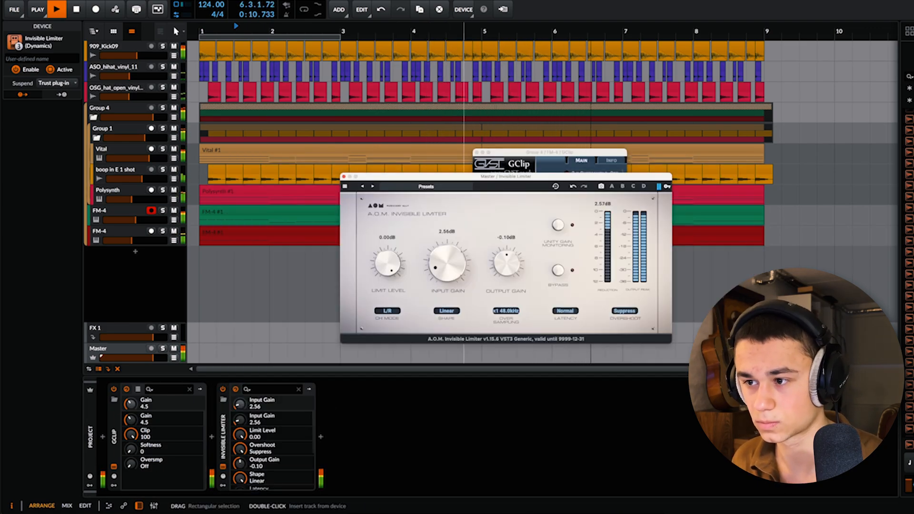
left_click(344, 177)
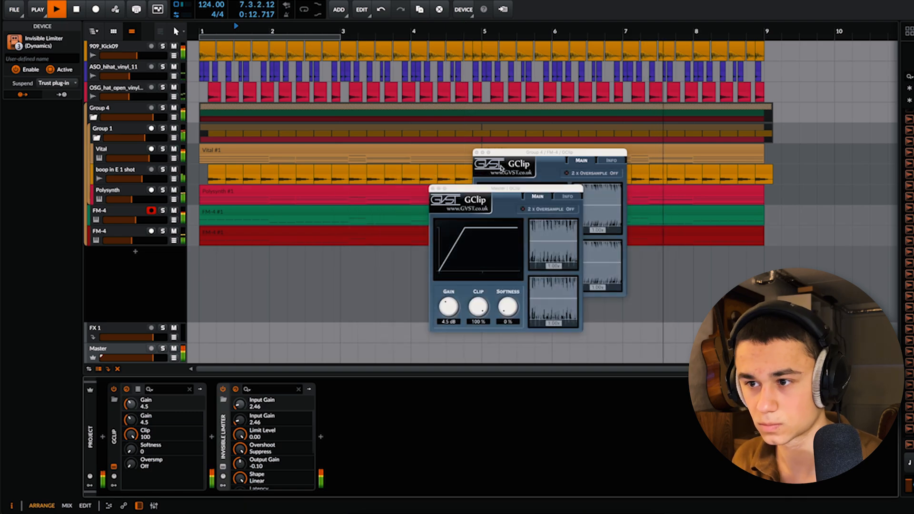
left_click(431, 186)
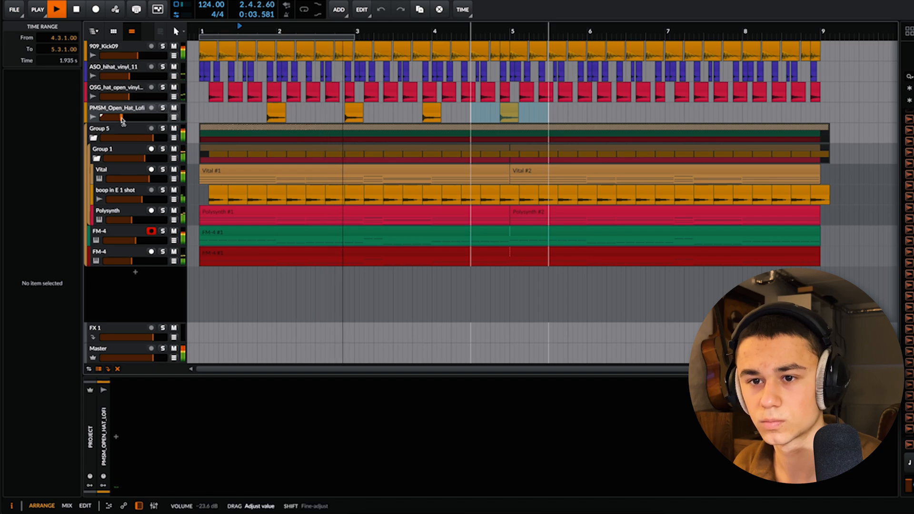
Step: Duplicate the one-bar open hat selection on the PMSM_Open_Hat_Lofi track across the following bars
key("ctrl+d")
key("ctrl+d")
key("ctrl+d")
key("ctrl+d")
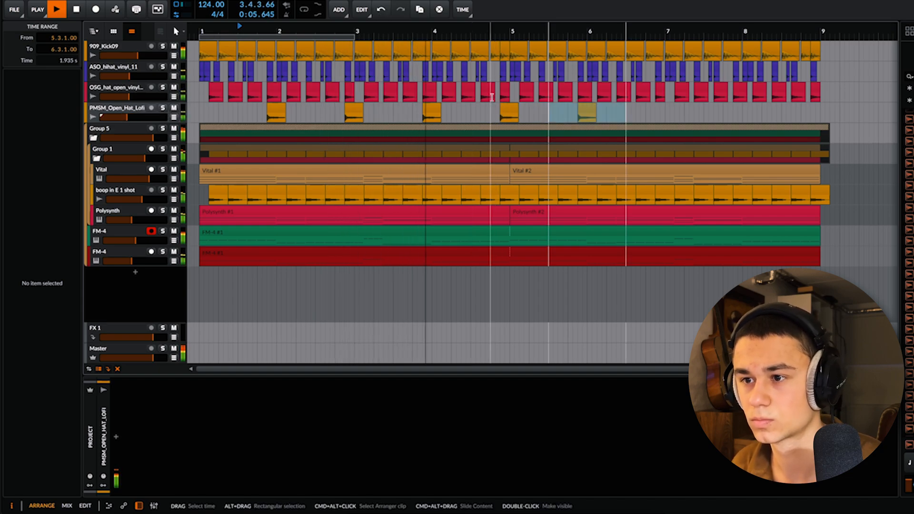
Step: Save the project and select a ride clip in bar 1 of the ESM_Iconic_Ride track
key("super+s")
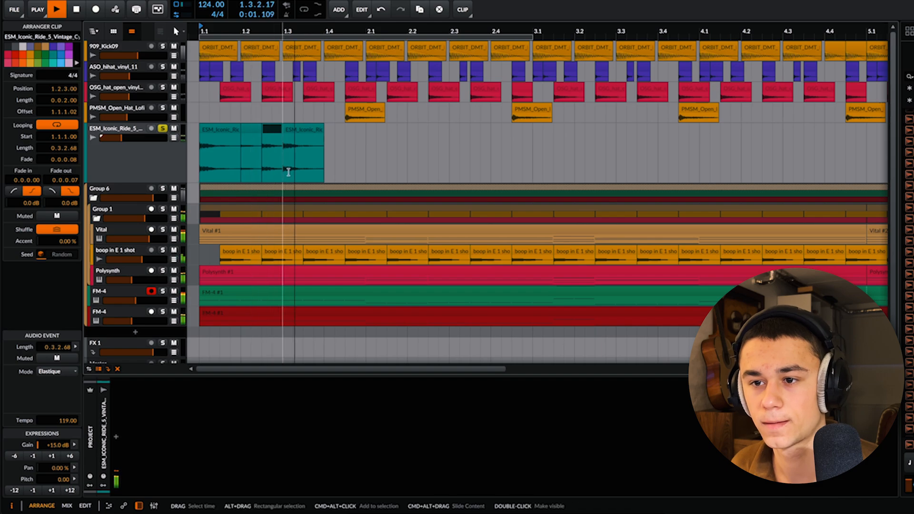
left_click(234, 118)
left_click(252, 133)
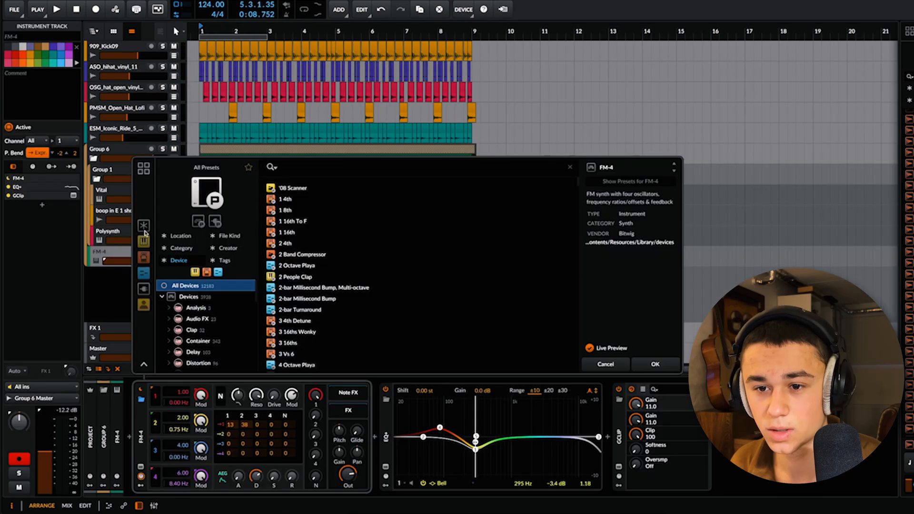
Step: Replace the FM-4 instrument with TAL-U-NO-LX-V2 and take its track out of solo
type("al")
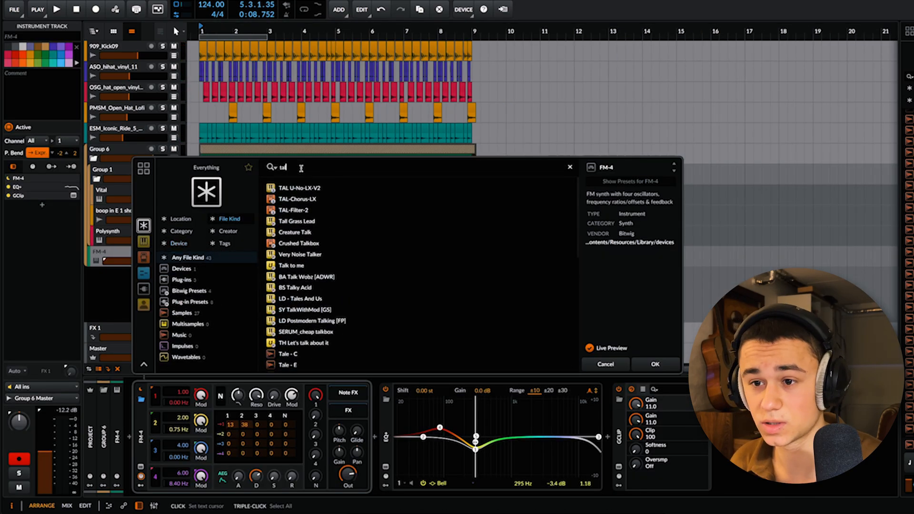
key("Return")
left_click(382, 235)
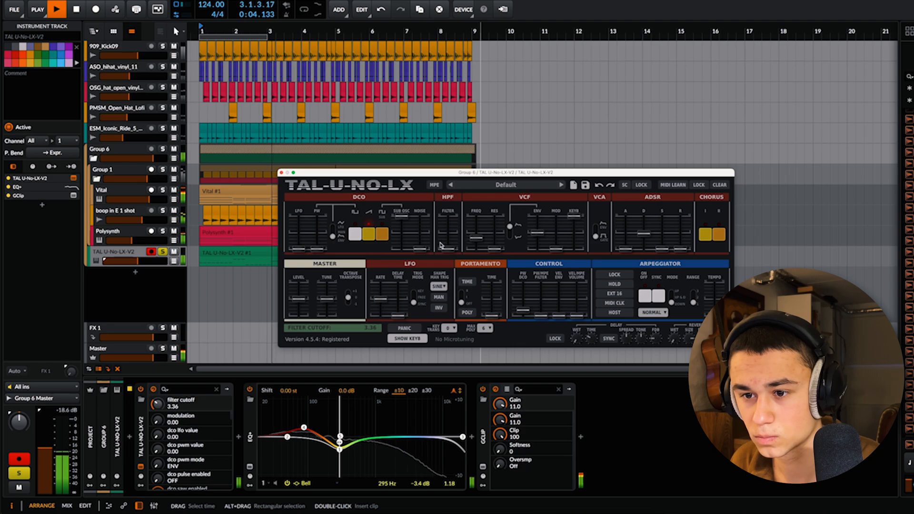
left_click(163, 251)
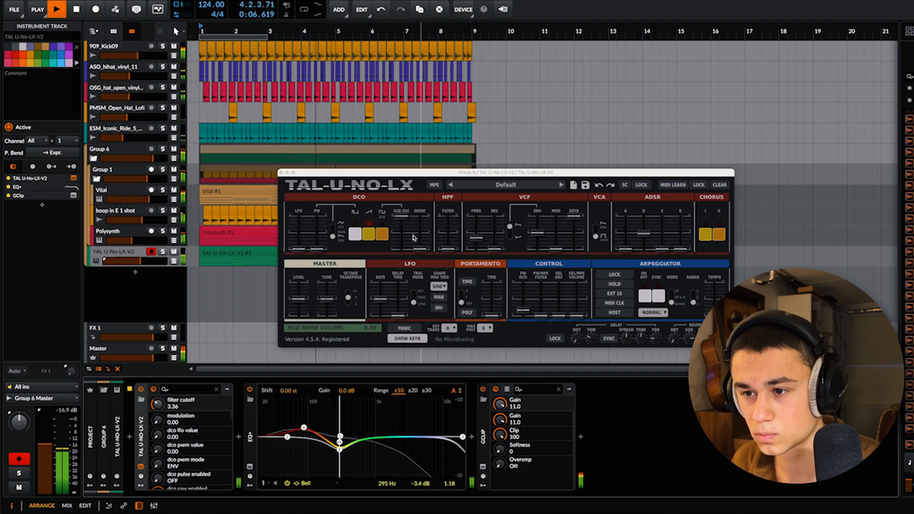
Step: Transpose all notes in the TAL-U-NO-LX-V2 clip up one octave and leave the synth's DCO pulse wave switched off
left_click(354, 234)
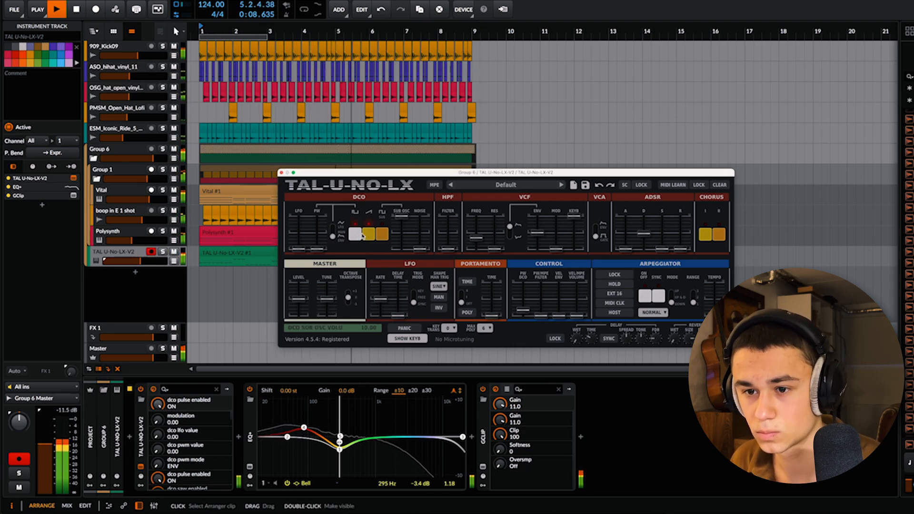
double_click(252, 251)
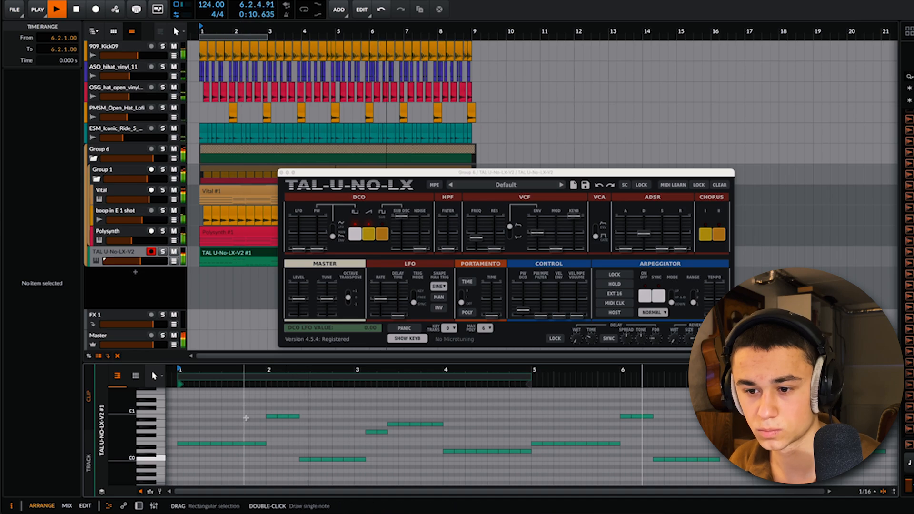
key("shift+Up")
left_click(355, 233)
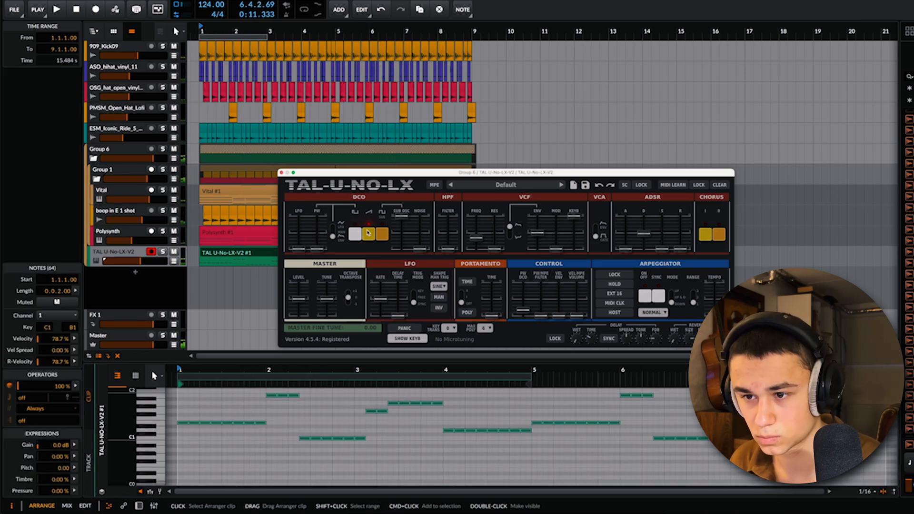
Step: Play the loop and compare the TAL-U-NO-LX-V2 track soloed and within the full mix
key("space")
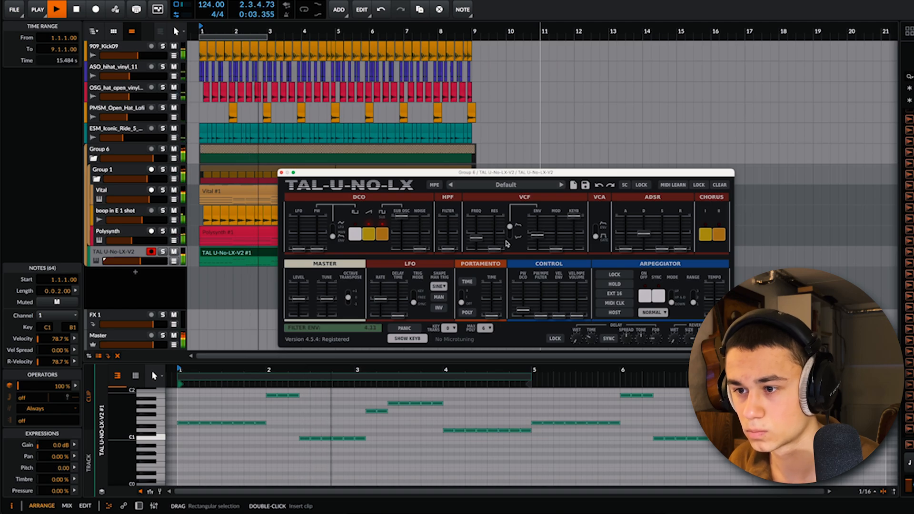
left_click(162, 253)
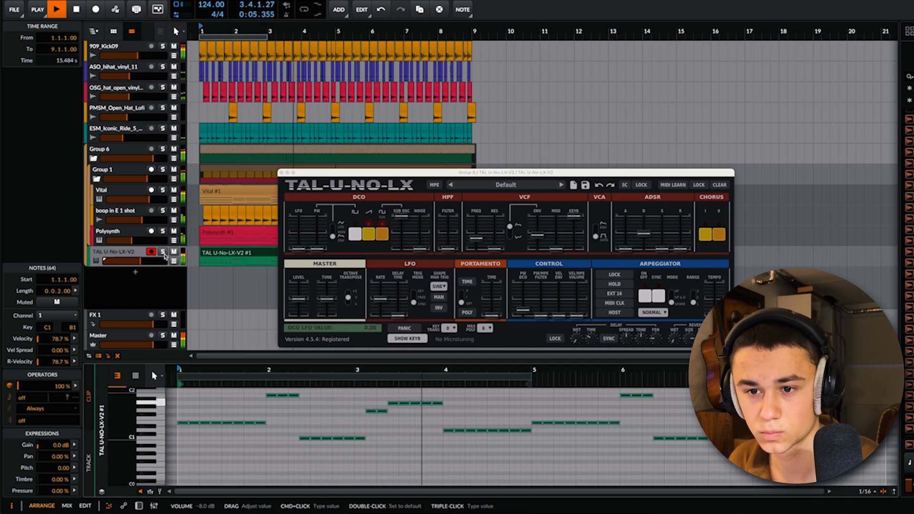
left_click(163, 253)
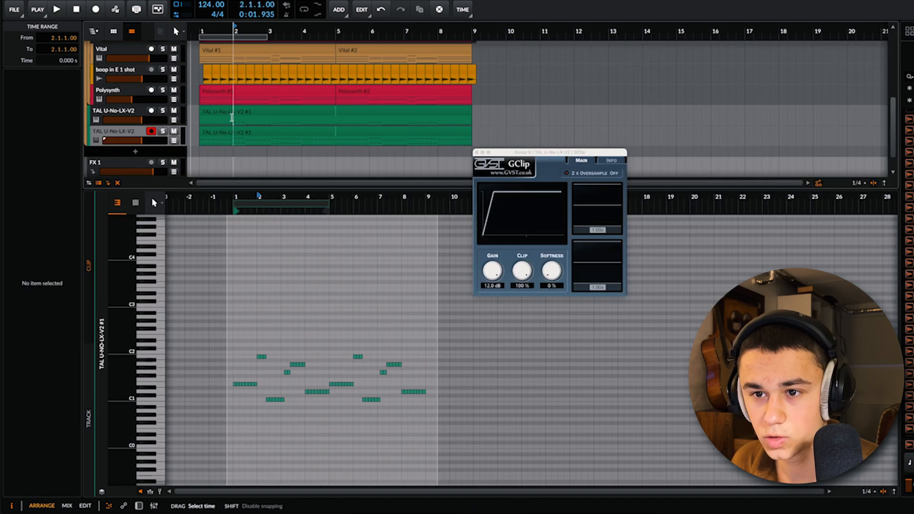
Step: Select all the lower-octave notes in the second TAL-U-NO-LX-V2 track's clip
left_click(270, 283)
scroll(270, 283, "down", 8)
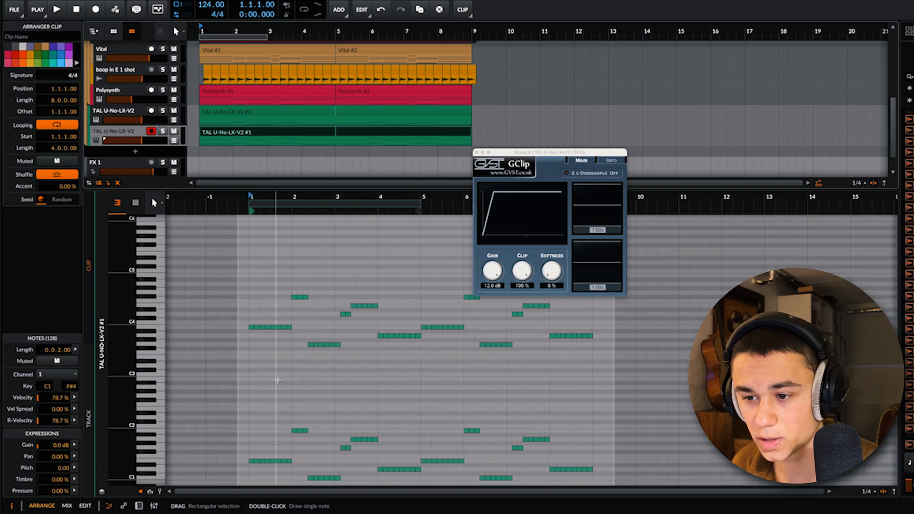
left_click_drag(232, 403, 562, 507)
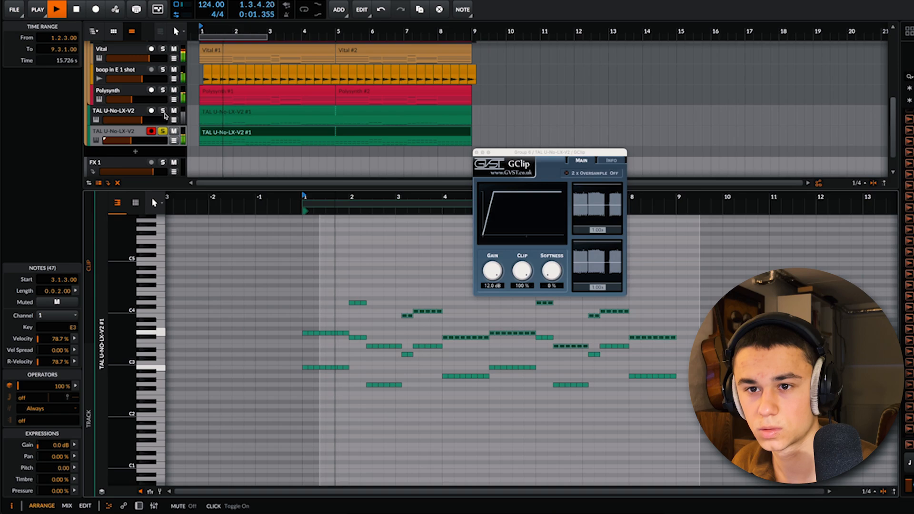
Step: Audition the second TAL-U-NO-LX-V2 track in and out of solo and fine-tune its volume against the mix
left_click(163, 132)
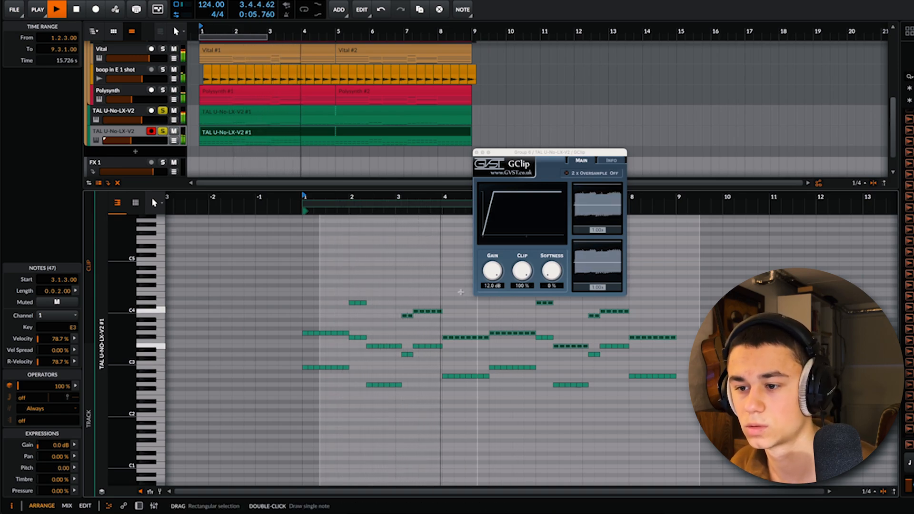
left_click(162, 140)
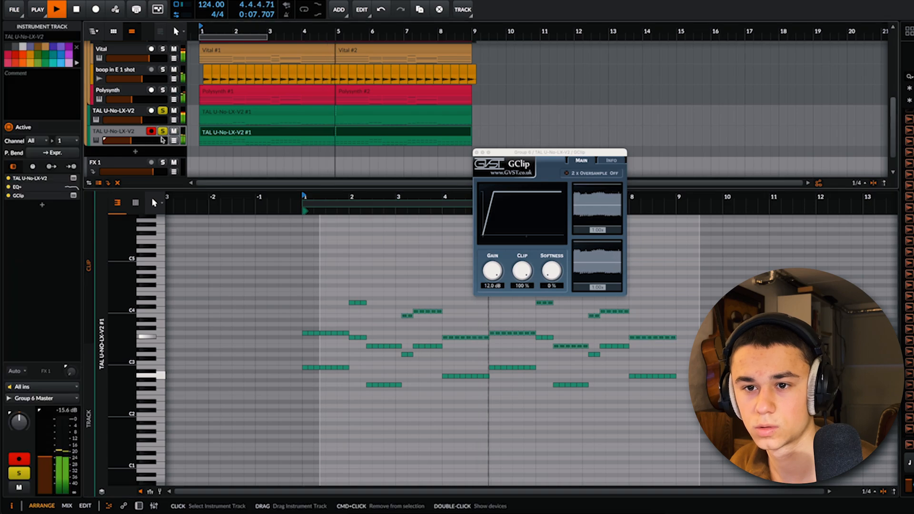
left_click(162, 131)
left_click_drag(131, 141, 130, 141)
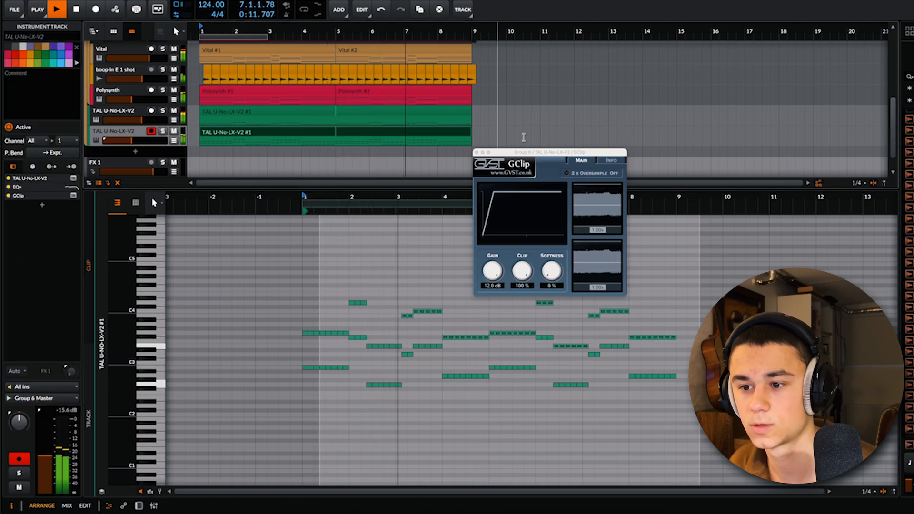
left_click_drag(131, 141, 129, 141)
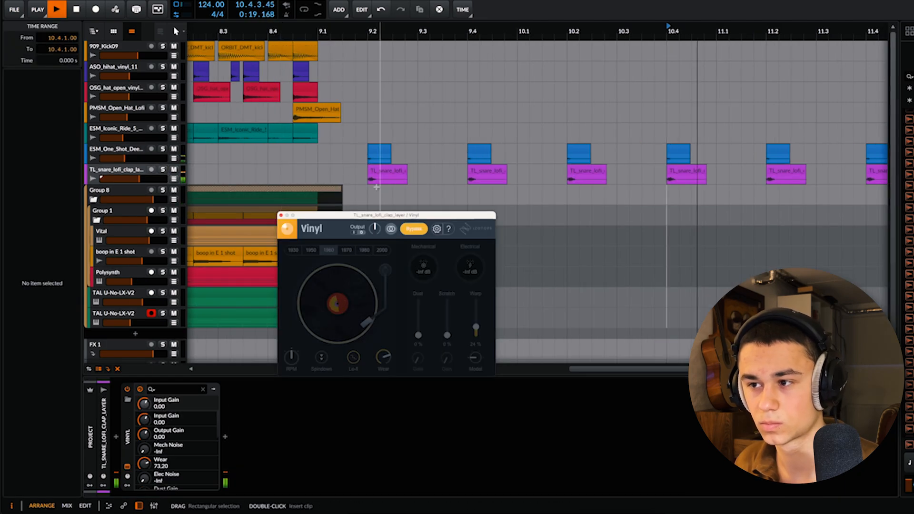
Step: Toggle the Vinyl bypass on the snare clap layer and duplicate the open hat and ride clips across bars 9 to 17
left_click(412, 230)
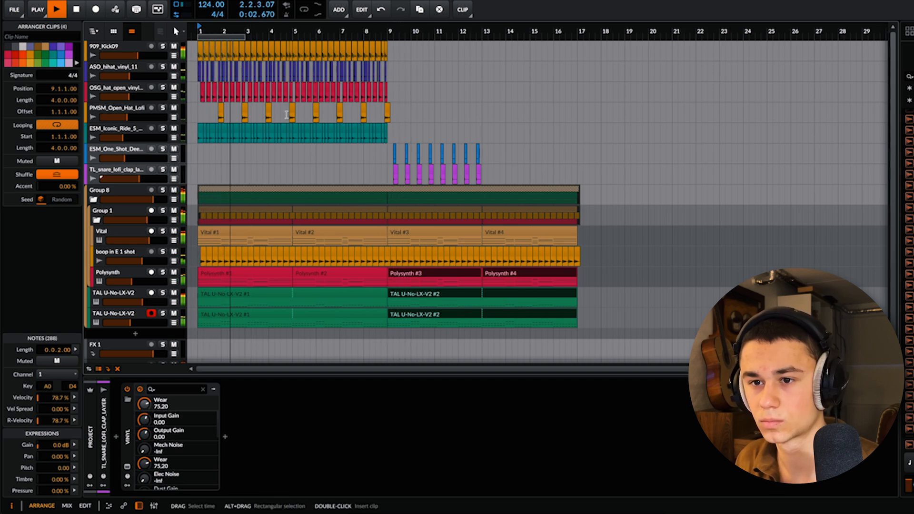
left_click_drag(214, 114, 196, 135)
key("ctrl+d")
left_click(405, 138)
key("ctrl+d")
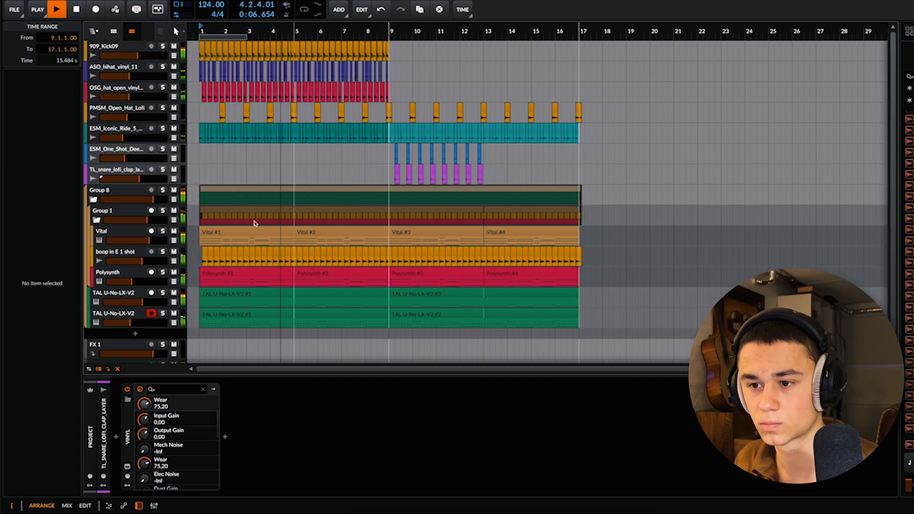
Step: Lower the ValhallaVintageVerb mix to 27.5% on the second TAL-U-NO-LX-V2 track and save the project
left_click(110, 316)
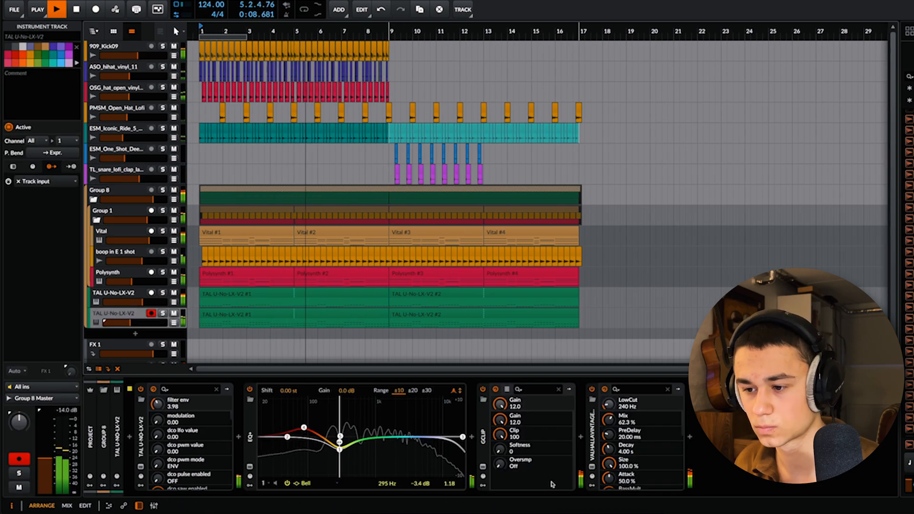
left_click_drag(607, 421, 607, 433)
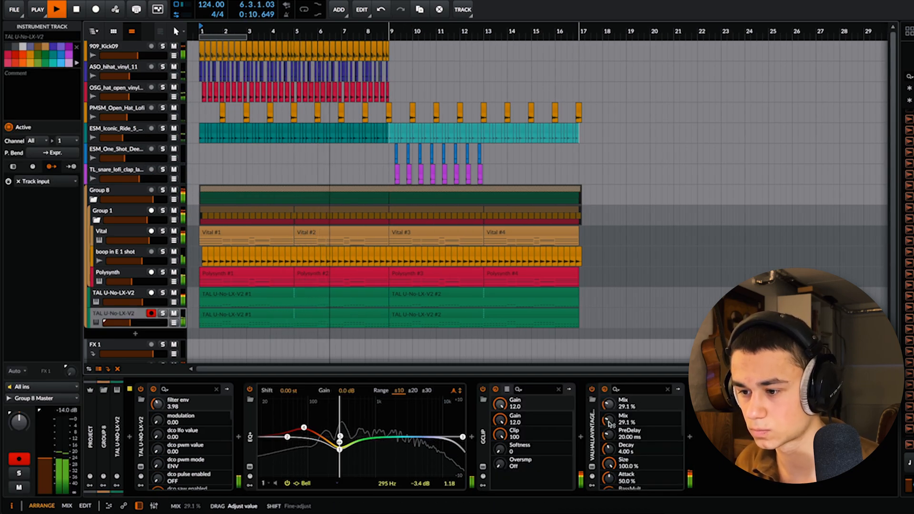
scroll(143, 323, "down", 1)
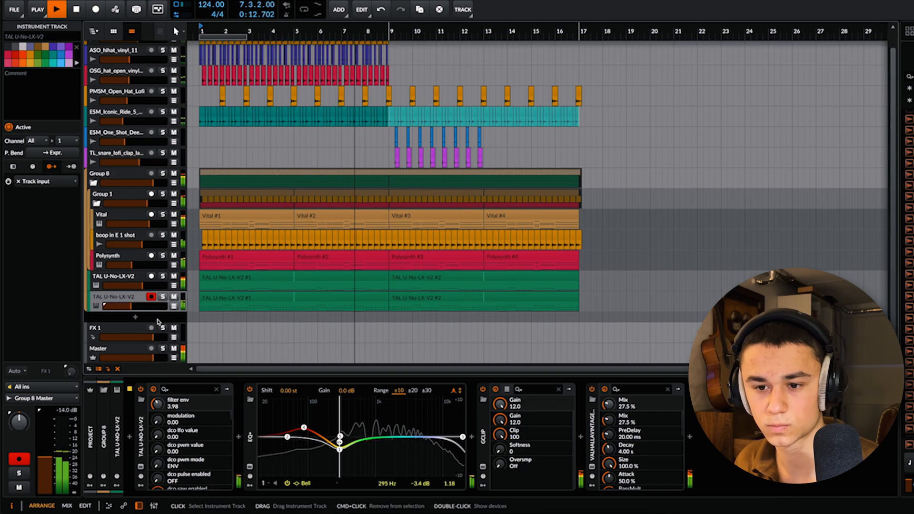
scroll(326, 250, "up", 1)
key("ctrl+s")
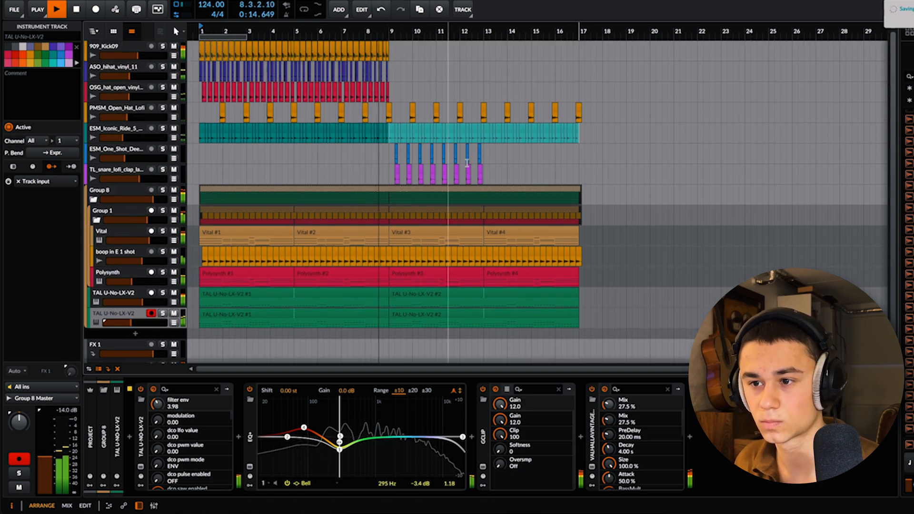
Step: Duplicate the kick, ASO hi-hat and OSG open hat clips across bars 9 to 17
left_click(507, 174)
left_click_drag(390, 97, 579, 97)
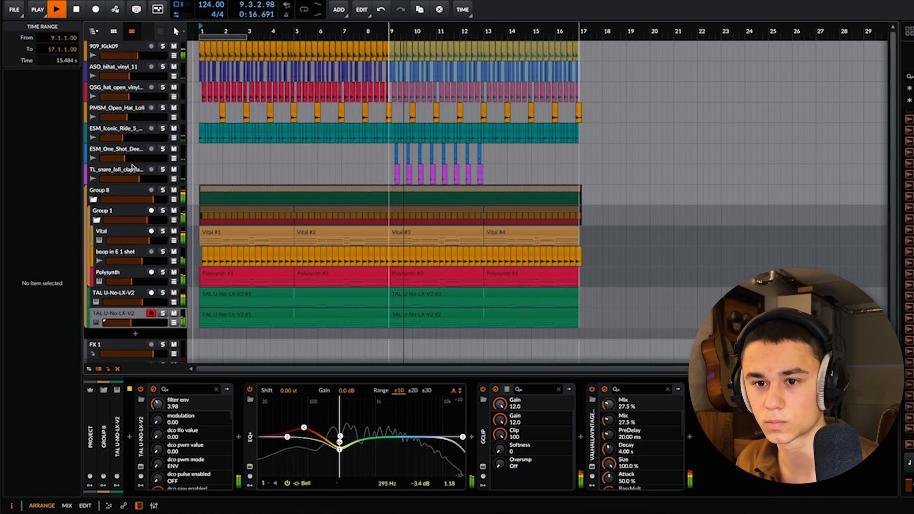
Step: Raise the snare clap and ESM_One_Shot track volumes slightly and duplicate their four bars from bar 9 into bars 13 to 17
left_click_drag(139, 179, 141, 179)
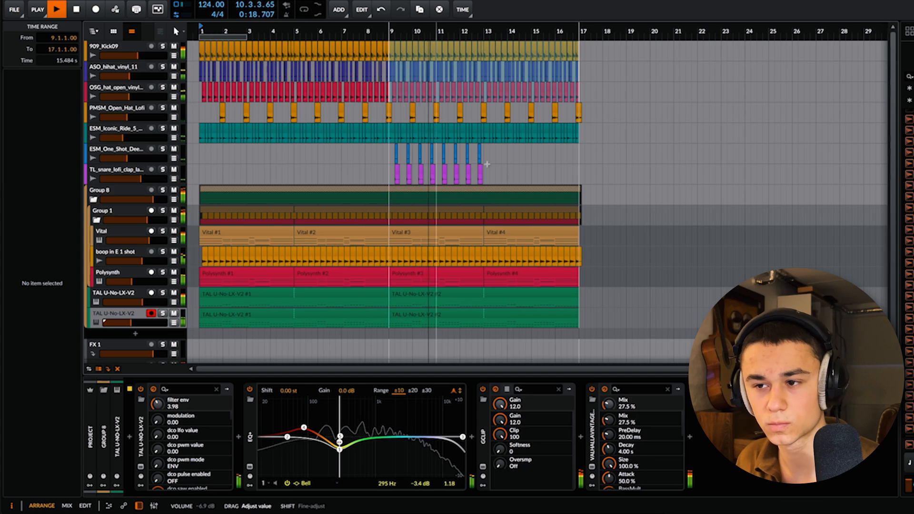
left_click(526, 164)
left_click_drag(484, 155, 388, 182)
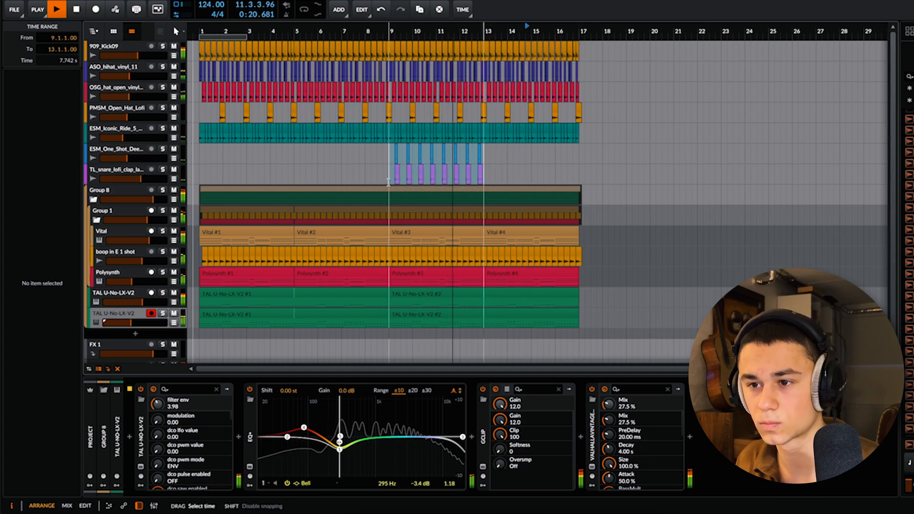
key("ctrl+d")
left_click(567, 154)
left_click_drag(126, 158, 128, 158)
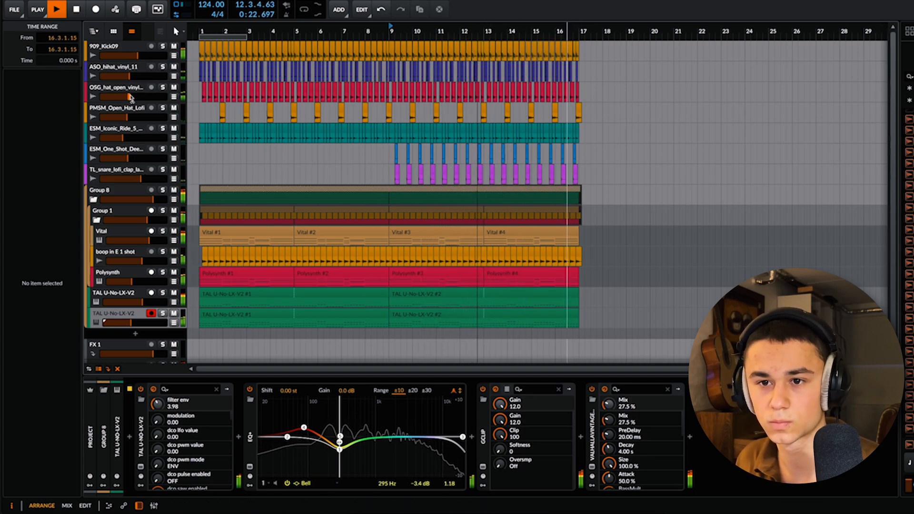
Step: Replay from bar 1, move the OSG_hat_closed_tape track directly below ASO_hihat_vinyl_11 and set its volume to about -13.5 dB
left_click(200, 32)
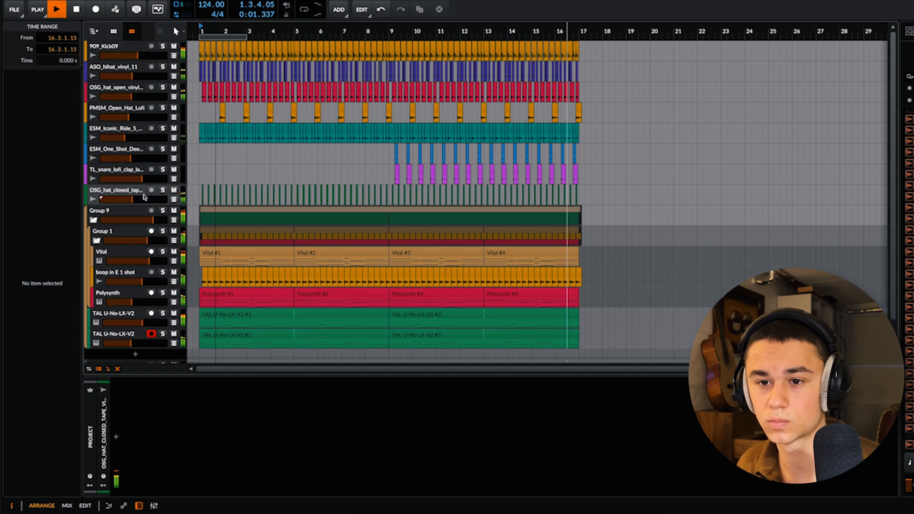
left_click_drag(144, 196, 141, 86)
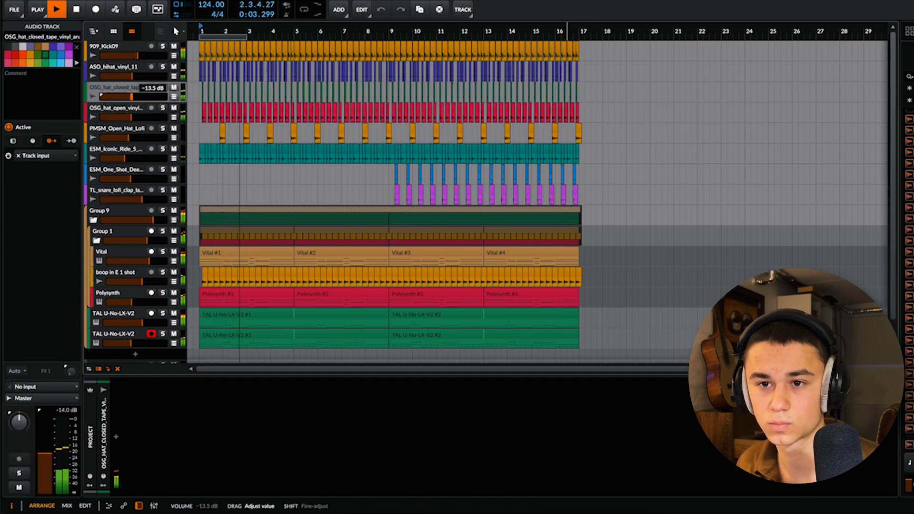
left_click(236, 176)
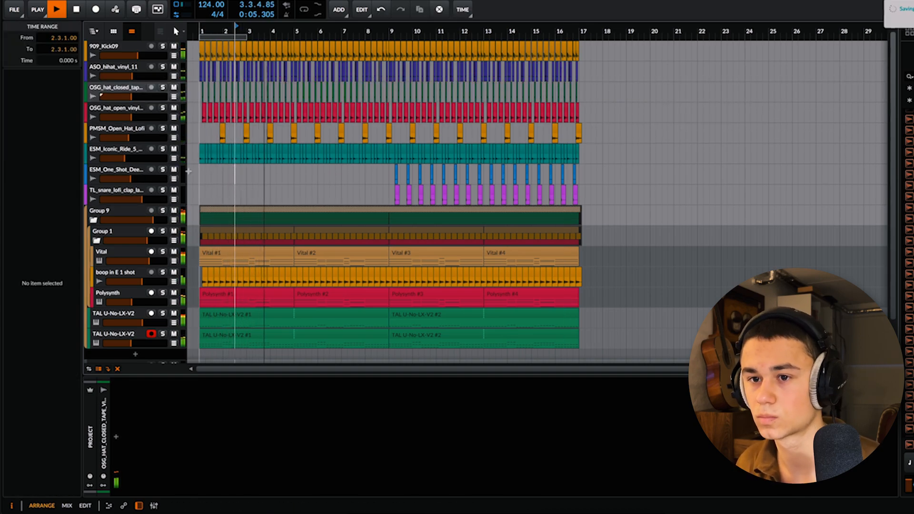
scroll(188, 165, "up", 5)
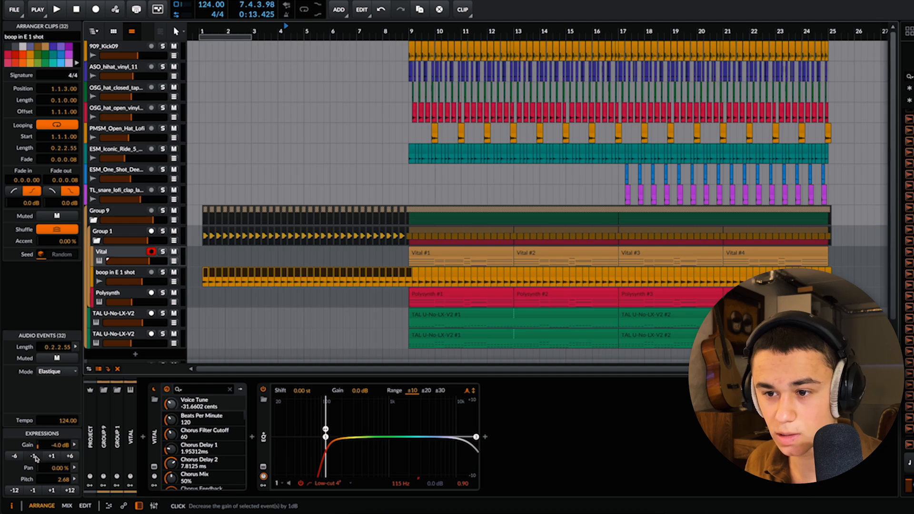
Step: Lower the gain of the selected boop in E 1 shot clips before bar 9 to -7.0 dB and play the intro
left_click(34, 456)
left_click(34, 456)
key("space")
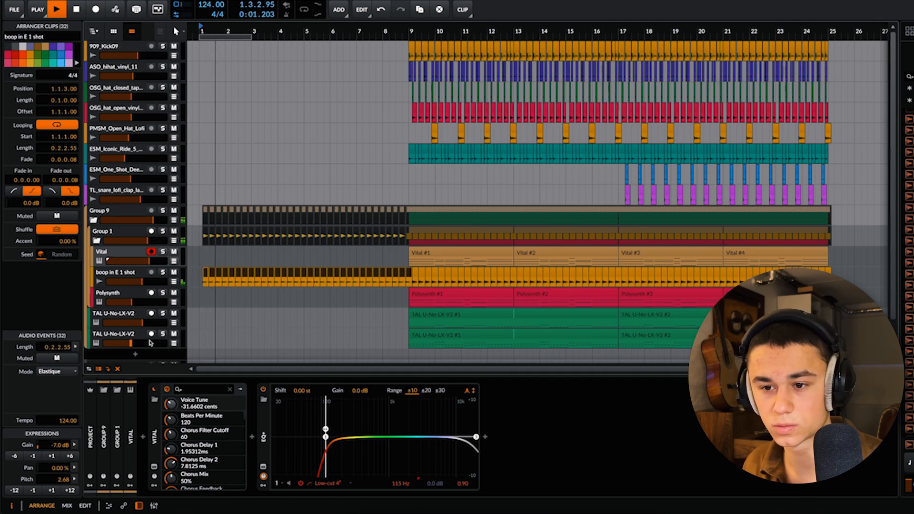
left_click(245, 318)
Step: Shift the imagiro piano 2 tone to 7 during playback and raise its track volume to -2.7 dB
key("space")
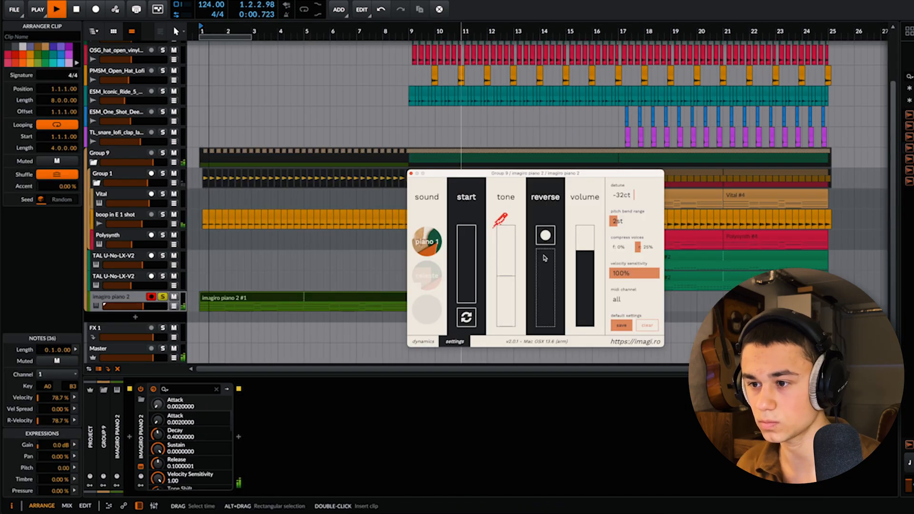
left_click_drag(505, 270, 511, 259)
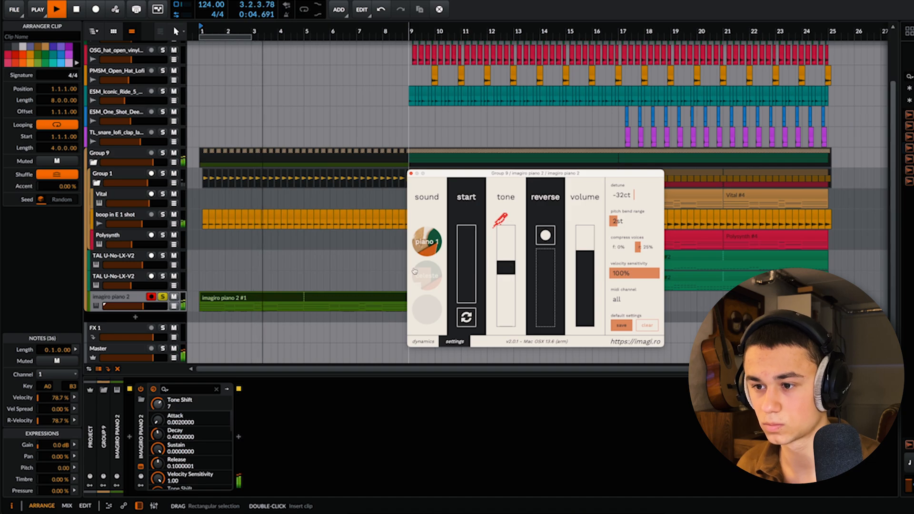
left_click_drag(142, 306, 145, 306)
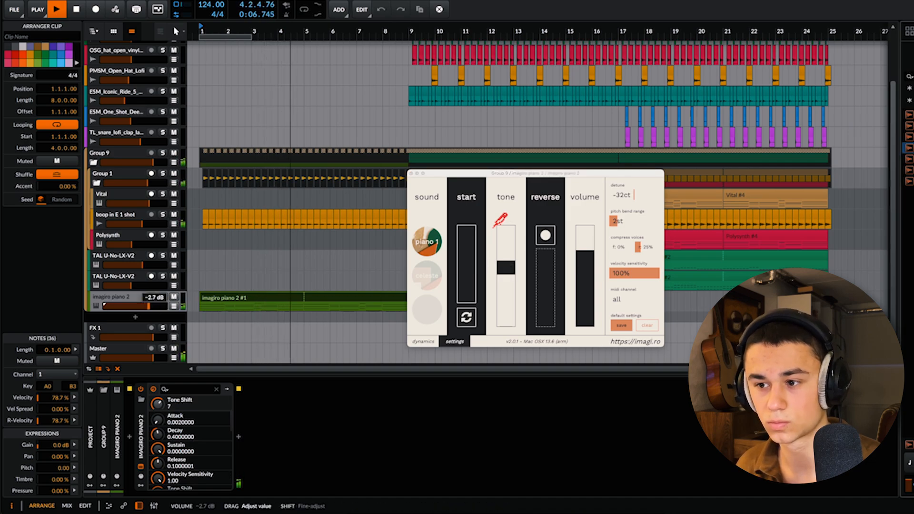
Step: Automate the Duck On/Off parameter of Group 9 so ducking is off during the intro and switches on at bar 9
left_click(175, 162)
left_click(159, 178)
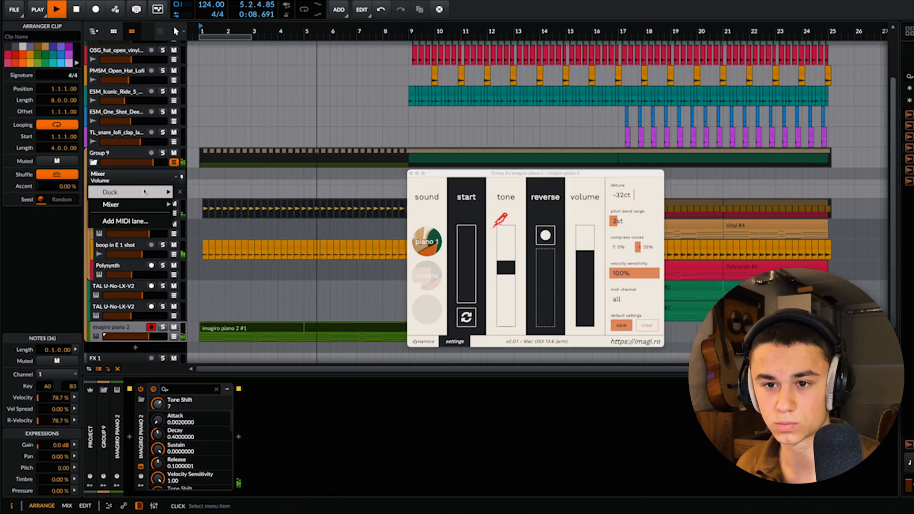
mouse_move(159, 191)
left_click(205, 191)
left_click_drag(203, 185, 202, 196)
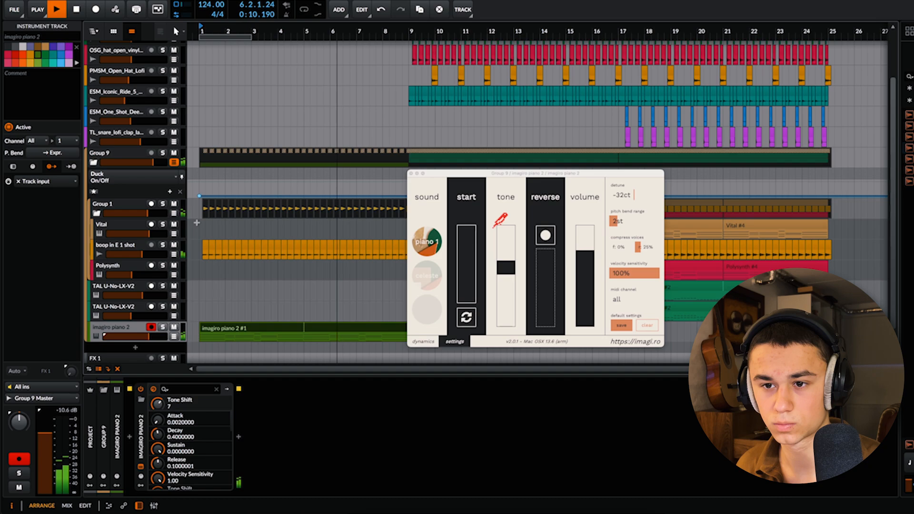
left_click(411, 173)
left_click_drag(409, 197, 410, 182)
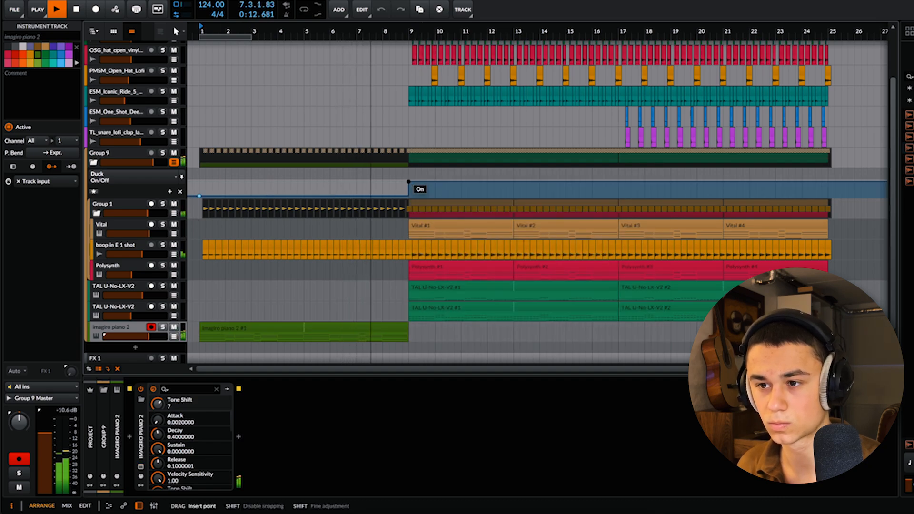
scroll(413, 267, "up", 5)
left_click(414, 267)
key("Escape")
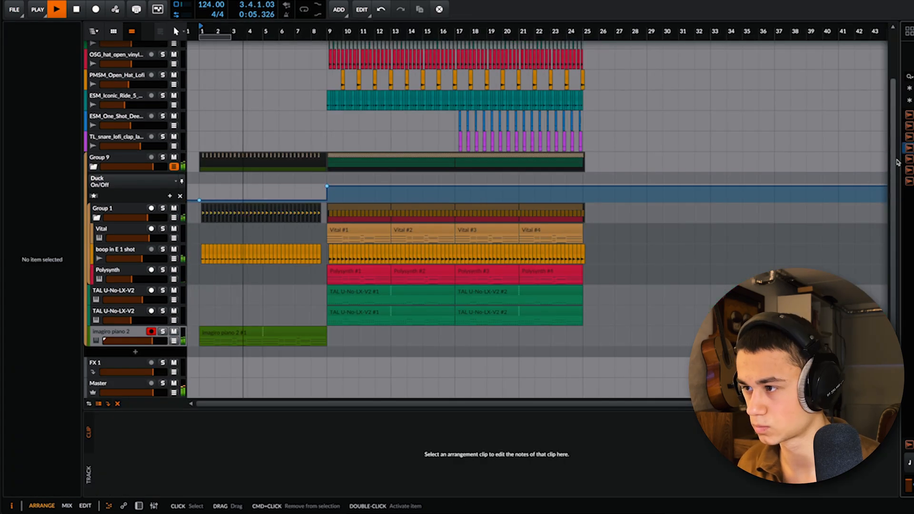
Step: Add the BB2_75_fx_nature_storm_at_the_lake sample on a new track below imagiro piano 2 and play it from bar 1
left_click_drag(898, 162, 127, 362)
key("space")
key("space")
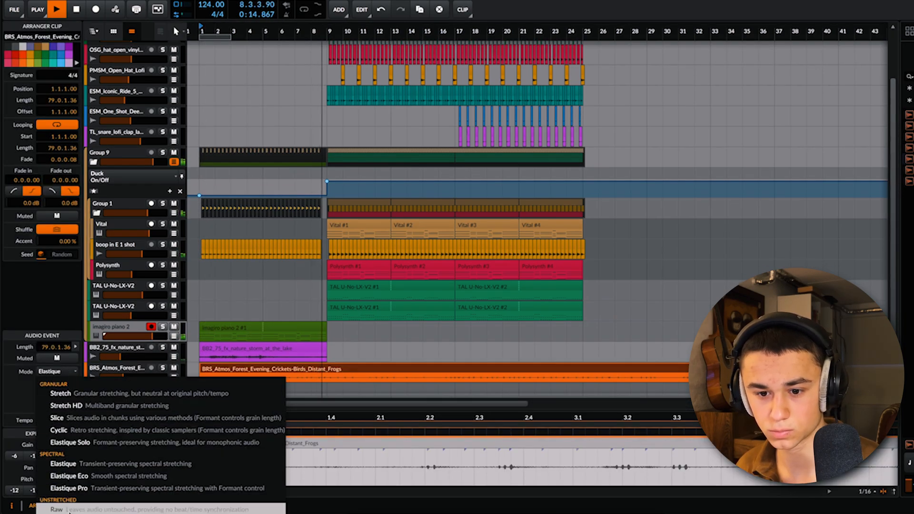
key("Escape")
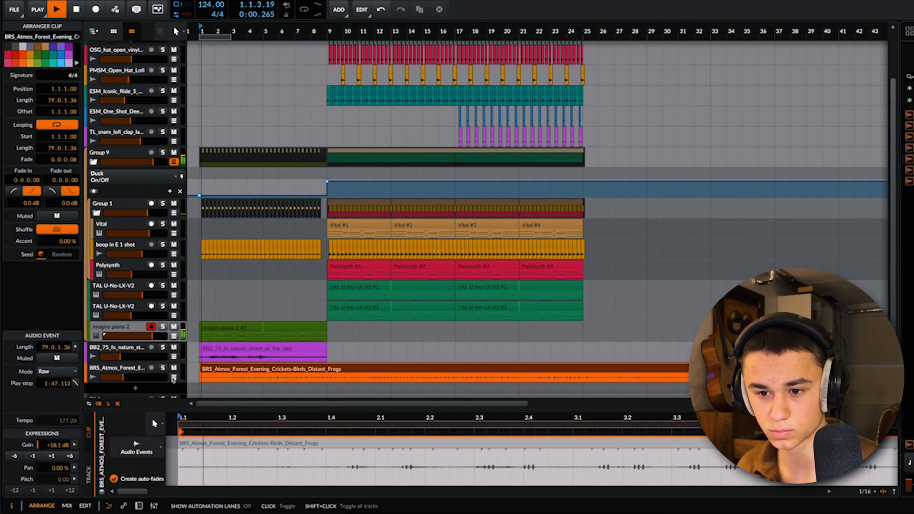
Step: Set the BRS_Atmos_Forest_Evening track volume to -24.3 dB, then split its clip at bar 9 and delete the remainder
left_click_drag(124, 377, 121, 379)
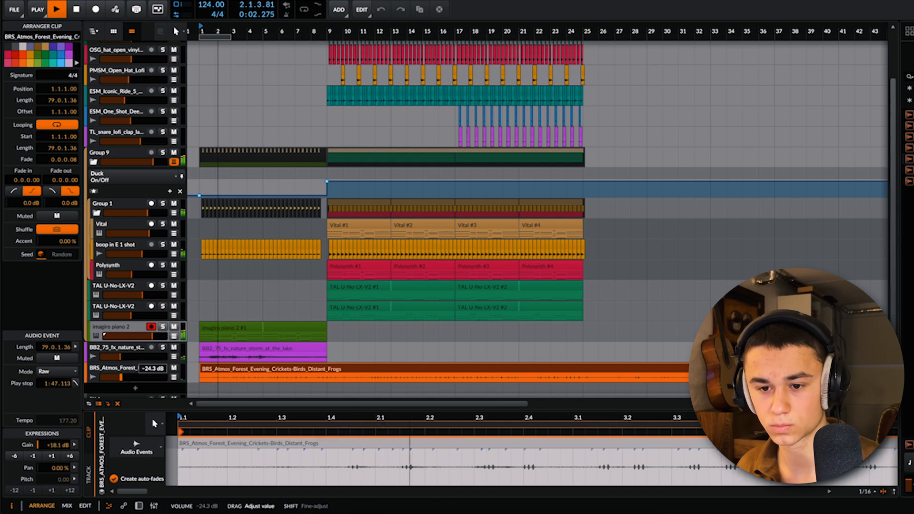
left_click(327, 379)
key("super+e")
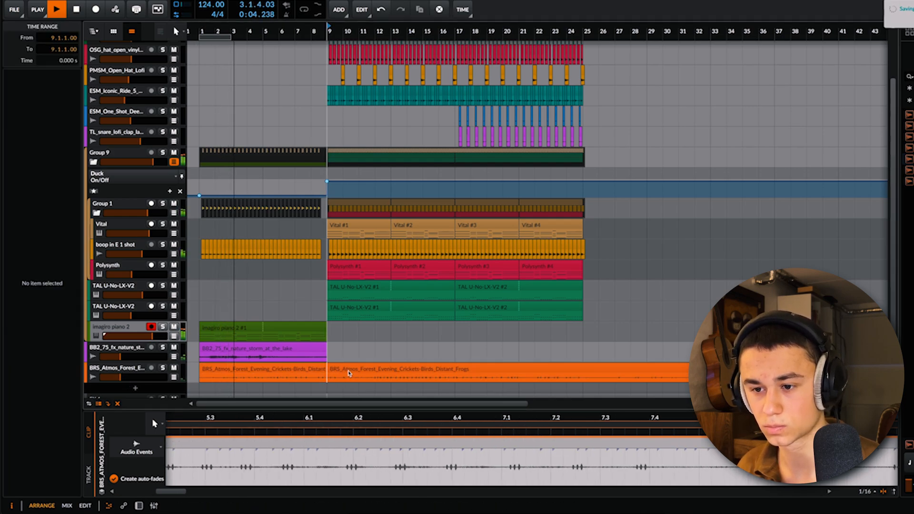
left_click(348, 371)
key("Delete")
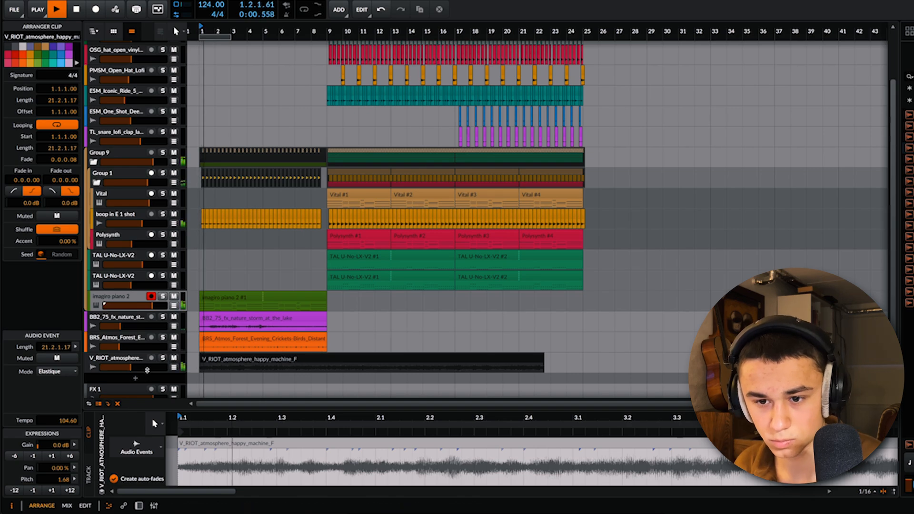
Step: Lower the V_RIOT_atmosphere track volume to about -20.3 dB and add an EQ+ with a high cut at 2.12 kHz
left_click_drag(127, 368, 130, 356)
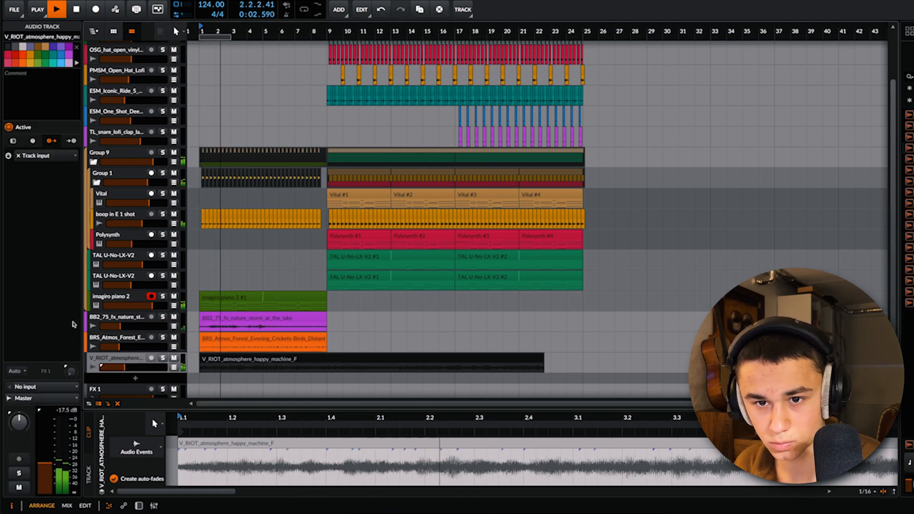
left_click(13, 142)
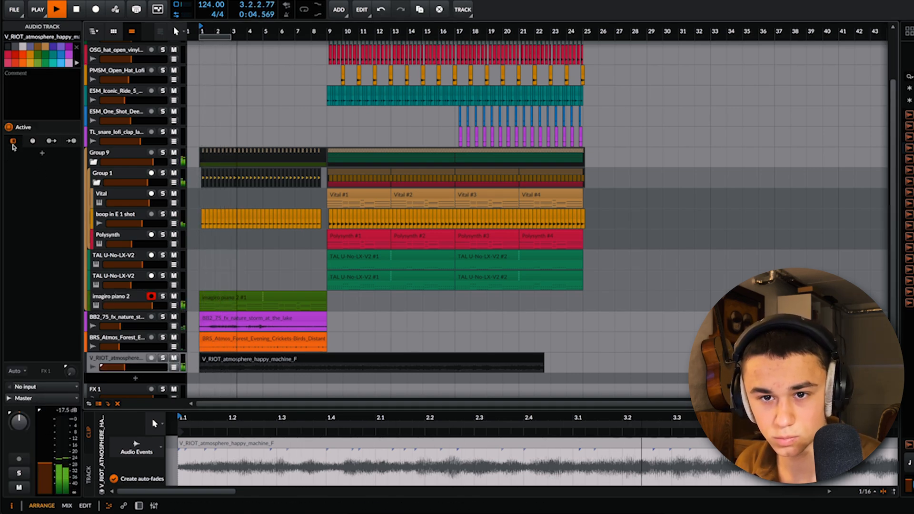
left_click(42, 153)
type("eq")
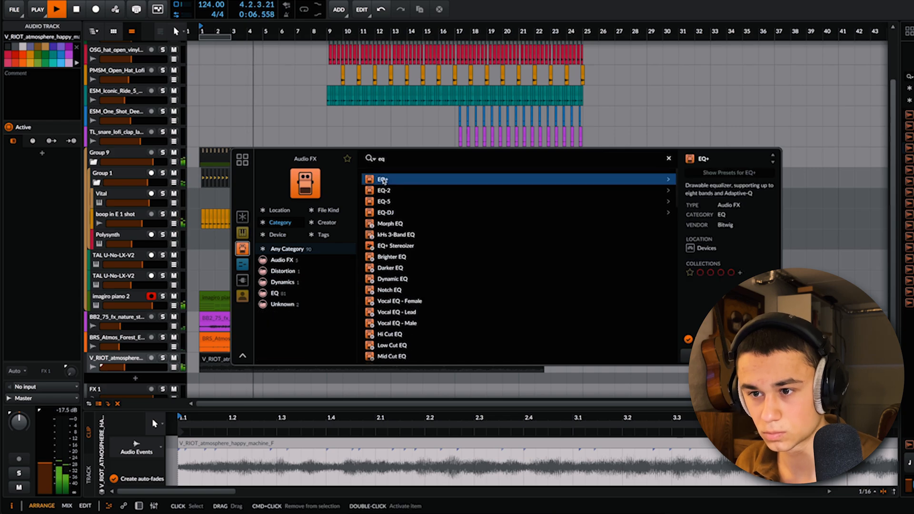
key("Return")
double_click(61, 154)
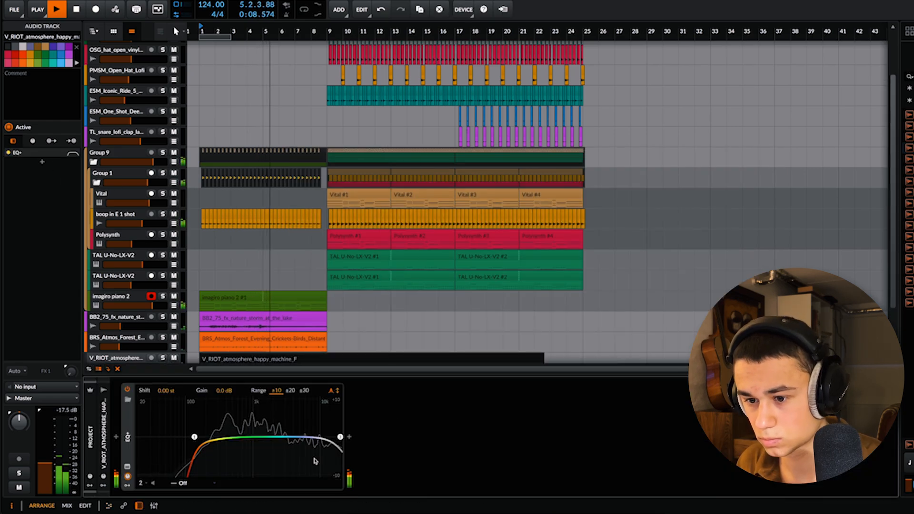
left_click_drag(276, 433, 275, 434)
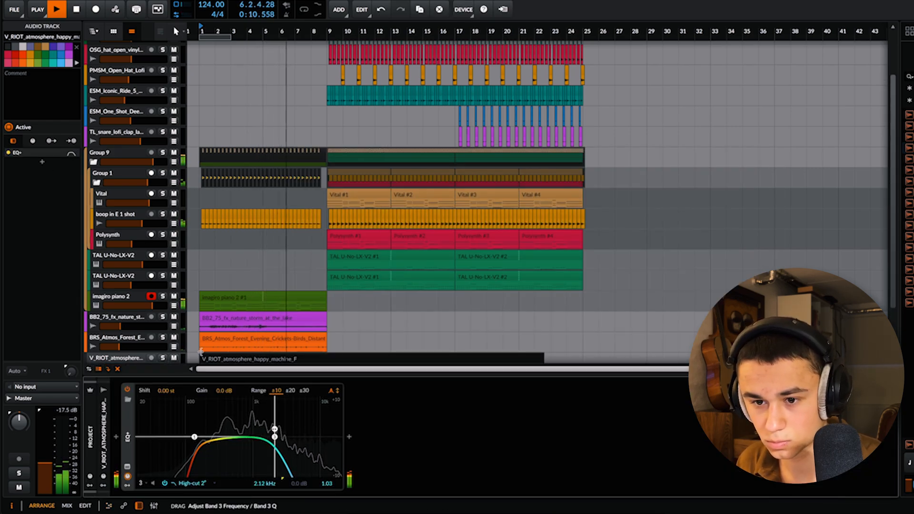
Step: Cut the V_RIOT_atmosphere clip at bar 9, delete the part beyond it and set the track volume to -18.9 dB
scroll(453, 333, "down", 3)
left_click(335, 301)
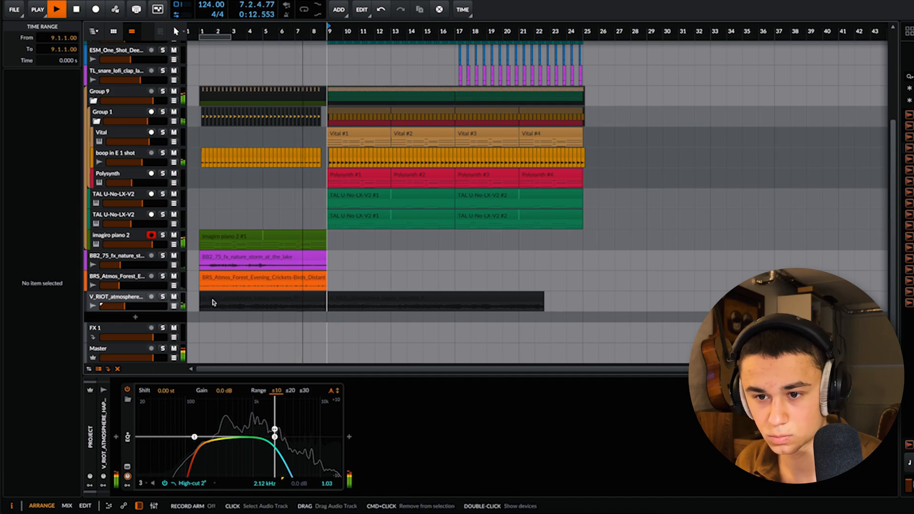
left_click(367, 300)
key("Delete")
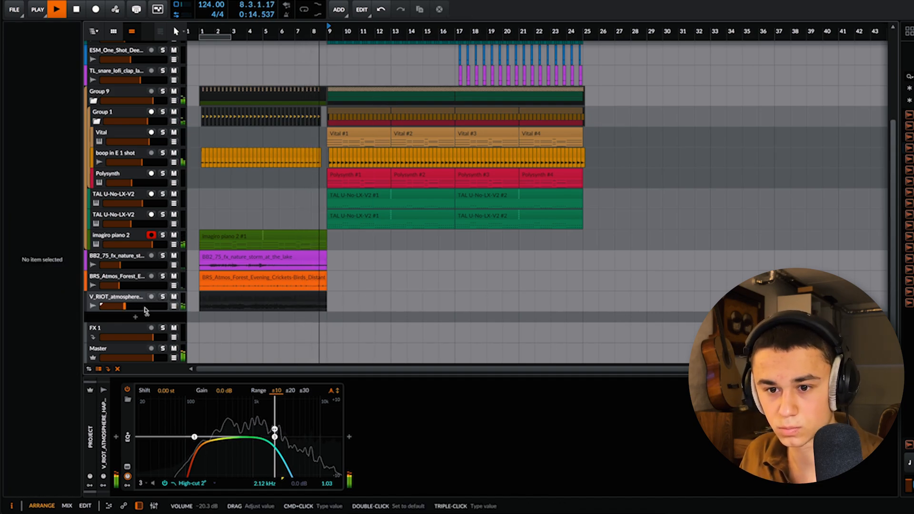
left_click_drag(145, 311, 142, 310)
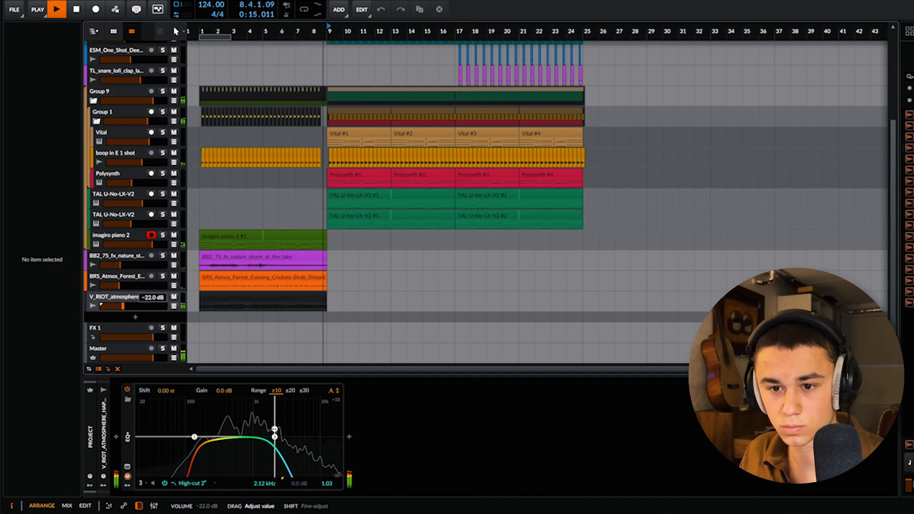
Step: Duplicate the V_RIOT_atmosphere clip through to bar 25 and move its track into Group 9 below imagiro piano 2
left_click(291, 299)
key("ctrl+d")
left_click_drag(151, 307, 124, 246)
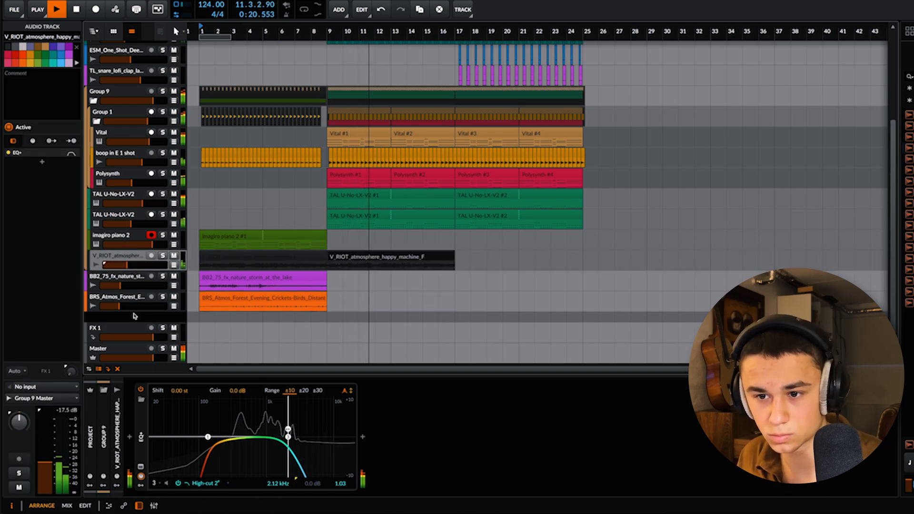
left_click(422, 258)
key("ctrl+d")
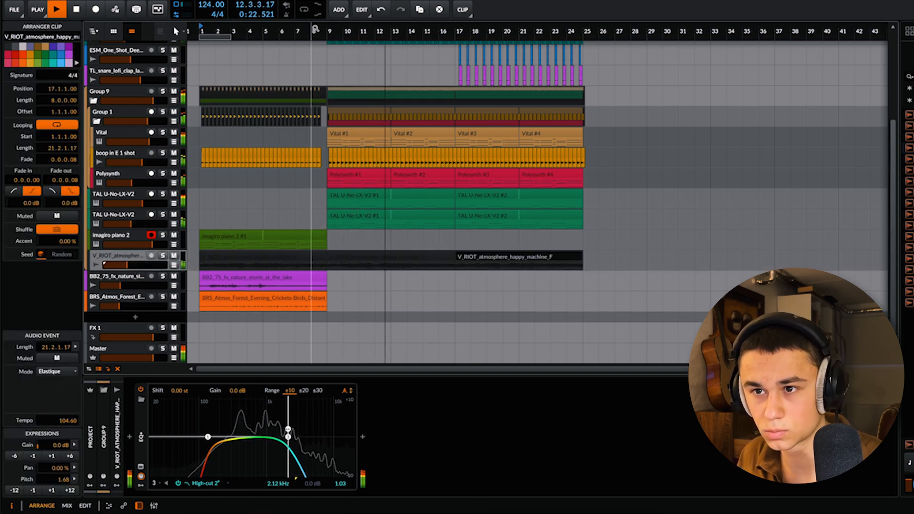
key("ctrl+s")
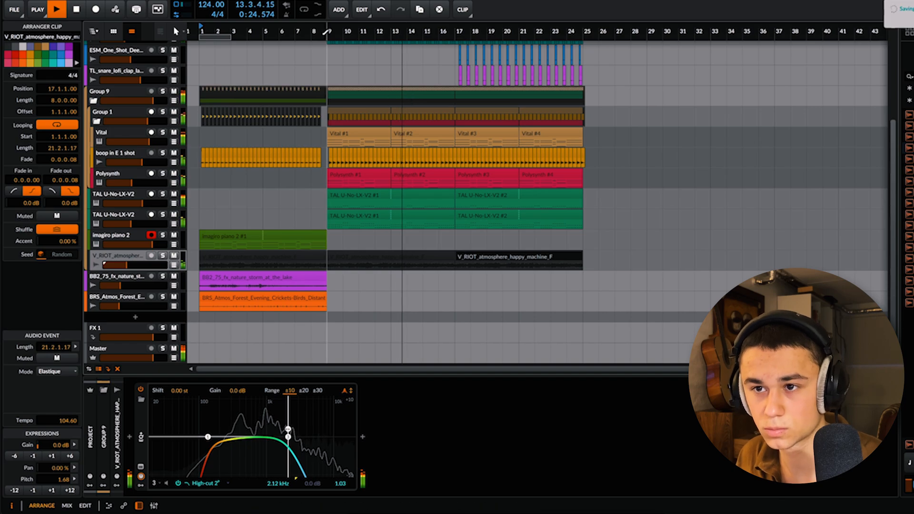
Step: Recolor the V_RIOT_atmosphere track and its clips blue-purple, save the project and fine-tune the track volume while playing from bar 8
left_click(57, 45)
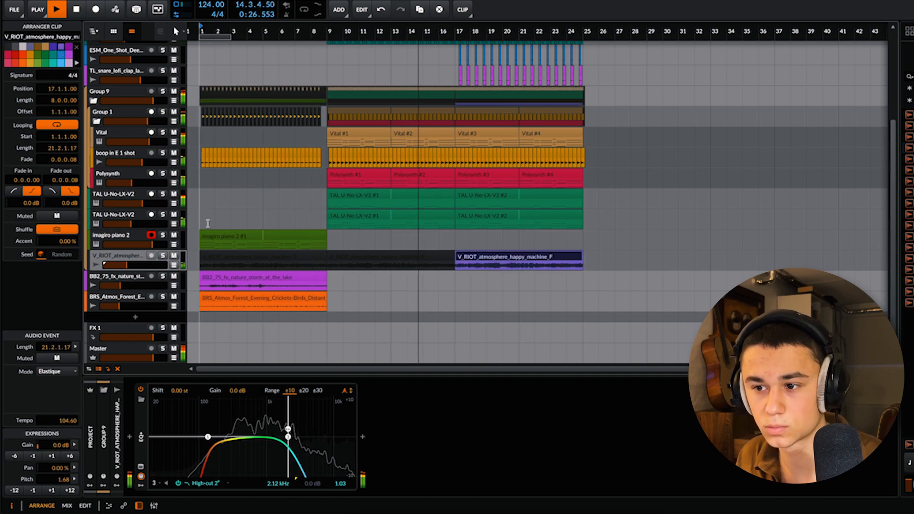
left_click(151, 258)
left_click(63, 47)
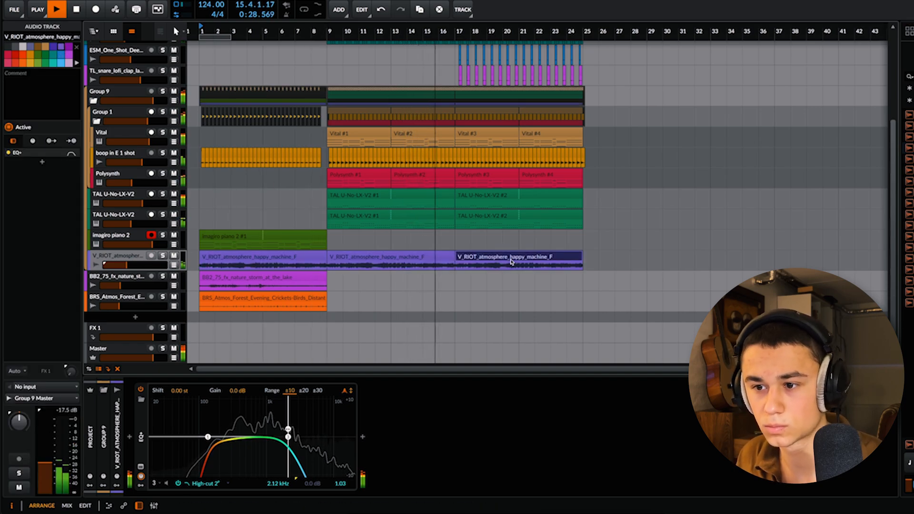
left_click(512, 259)
double_click(312, 30)
key("ctrl+s")
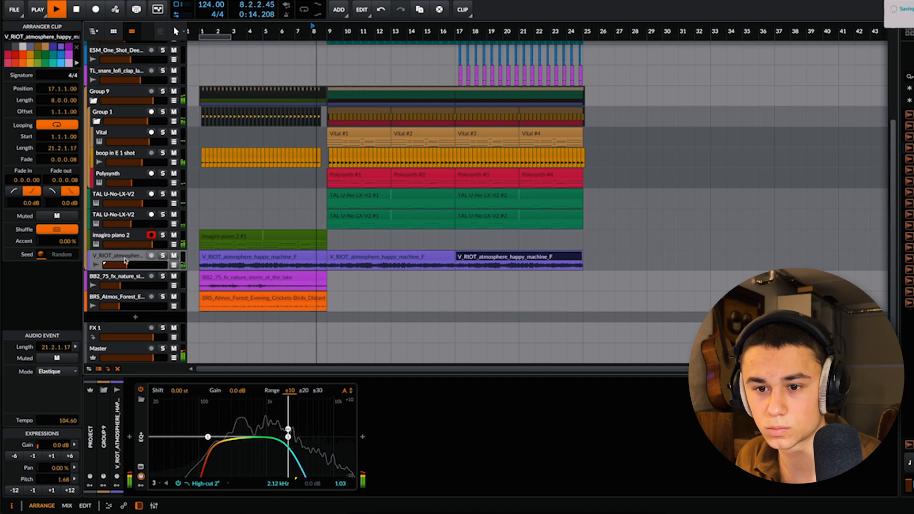
left_click_drag(126, 265, 127, 265)
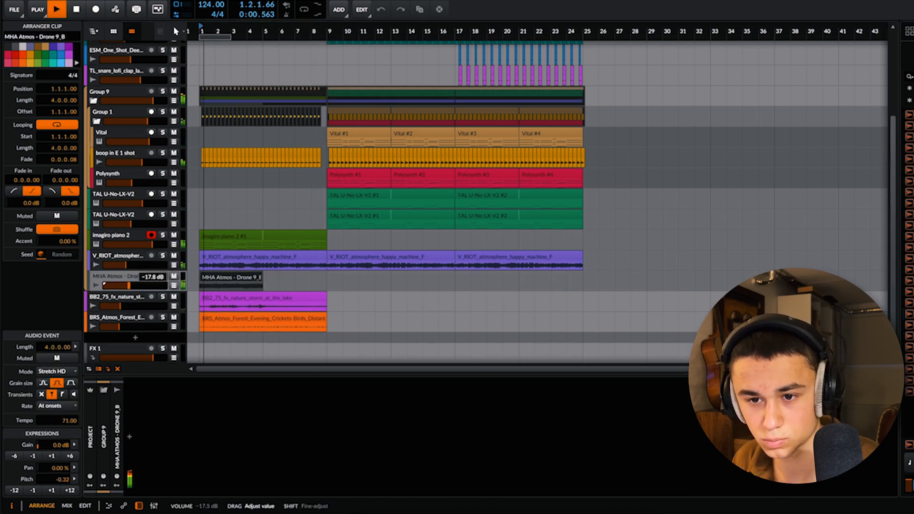
Step: Set the MHA Atmos - Drone 9_B clip to Elastique mode with pitch 2.68 and its track volume to -23.3 dB
left_click(53, 371)
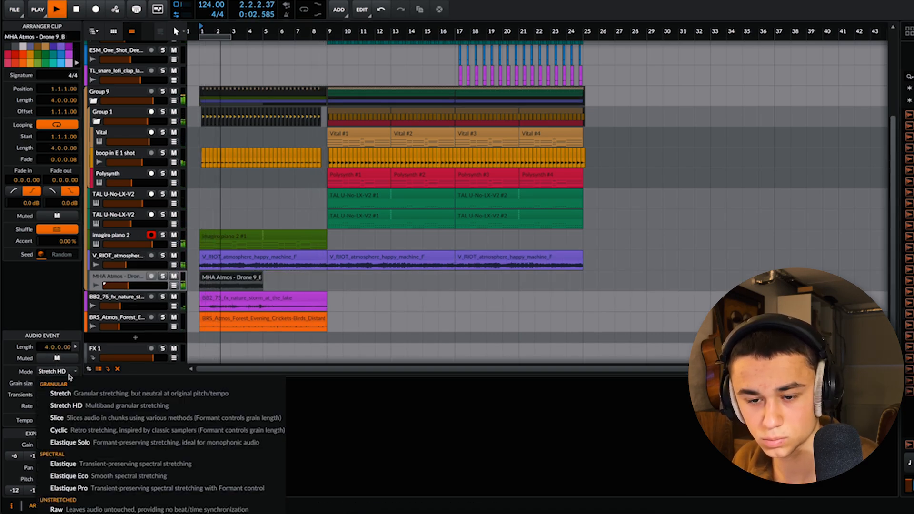
left_click(72, 460)
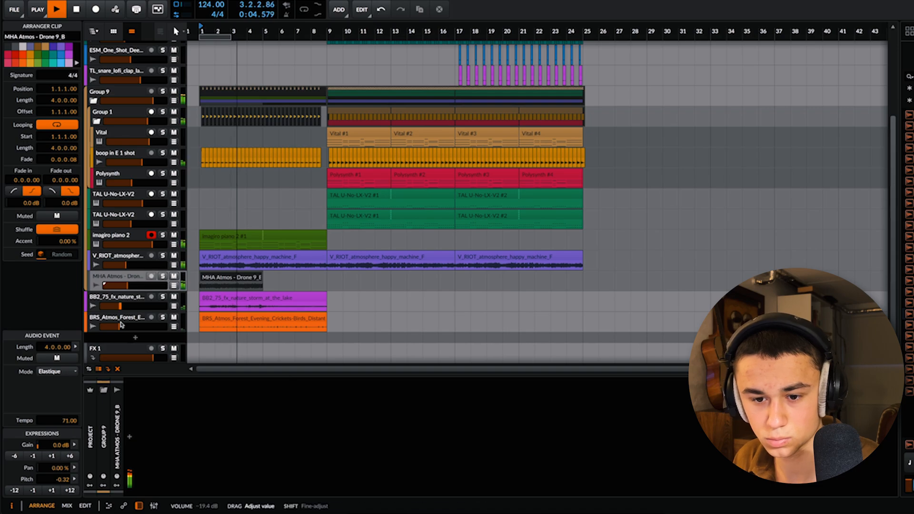
left_click(51, 490)
left_click(52, 490)
left_click(51, 490)
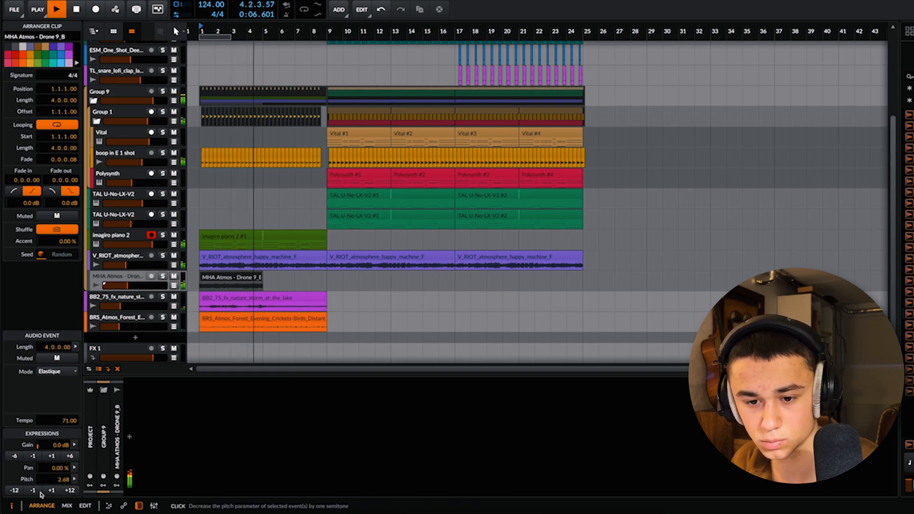
left_click_drag(127, 287, 127, 286)
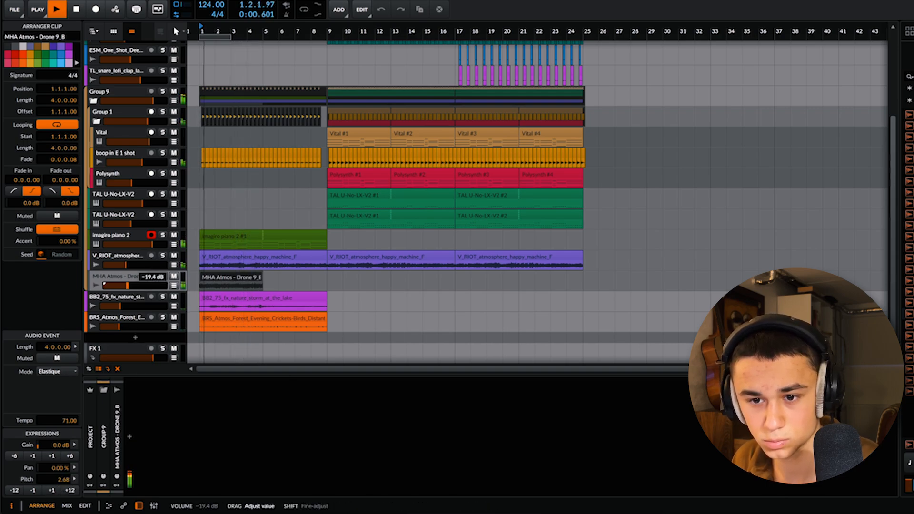
Step: Insert a kHs Nonlinear Filter on the MHA Atmos drone track with cutoff 1.12 kHz and drive 92%
double_click(141, 410)
type("eq")
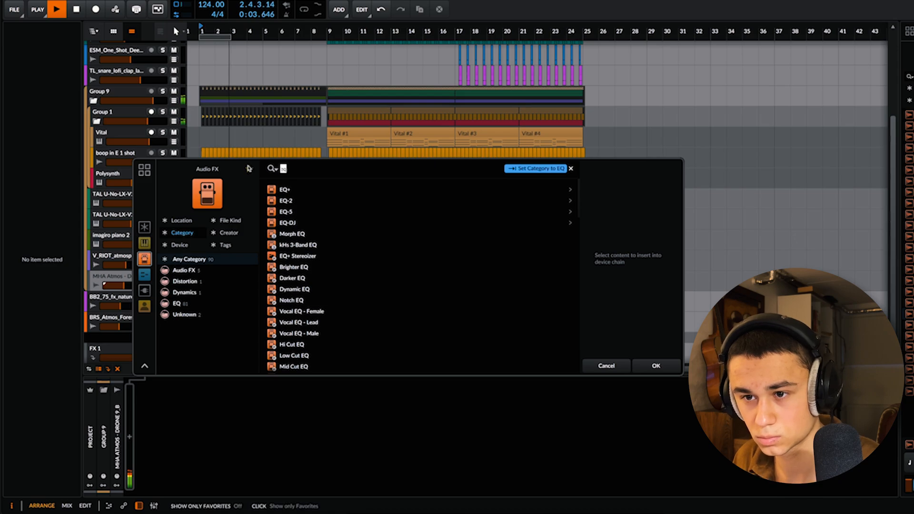
type("nonl")
key("Down")
key("Return")
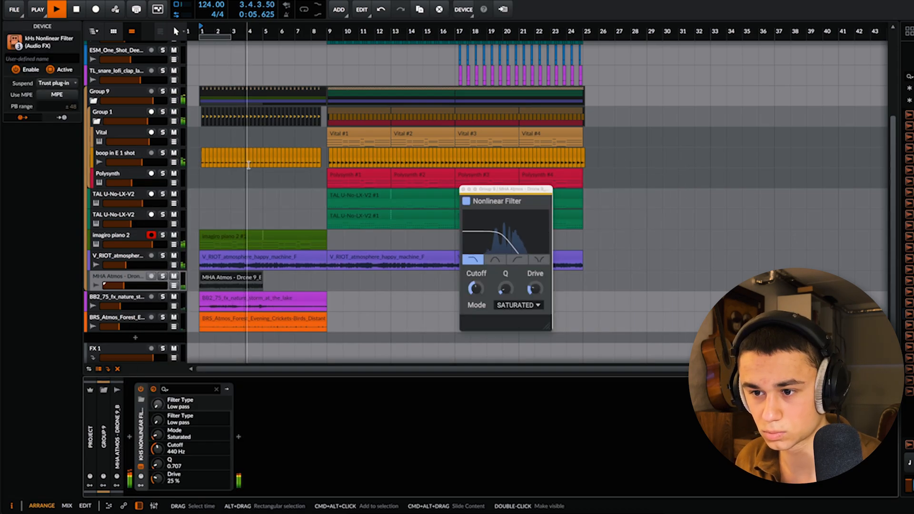
mouse_move(475, 288)
left_mouse_down()
mouse_move(475, 278)
mouse_move(475, 290)
left_mouse_up()
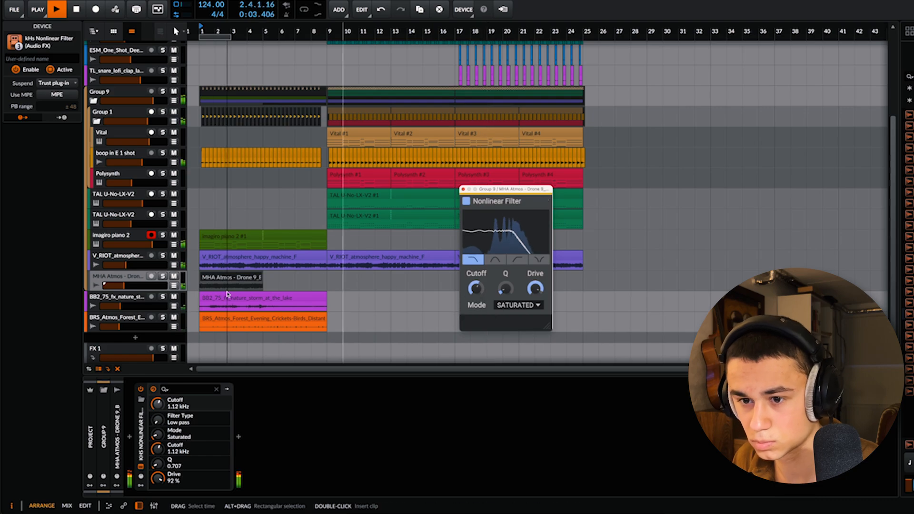
Step: Add ValhallaVintageVerb after the filter with its mix at 29.3% and duplicate the drone clip to bar 5
left_click(239, 436)
type("valha")
key("Down")
key("Down")
key("Down")
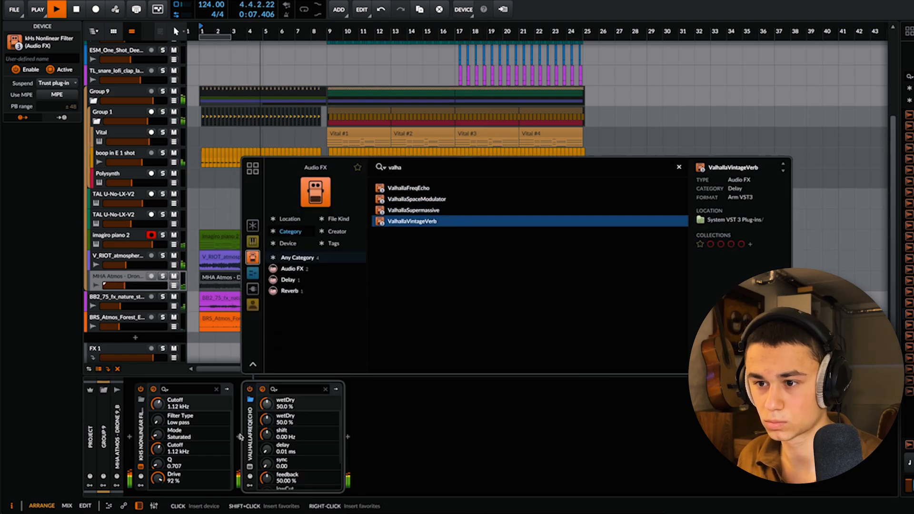
key("Return")
left_click_drag(333, 288, 331, 309)
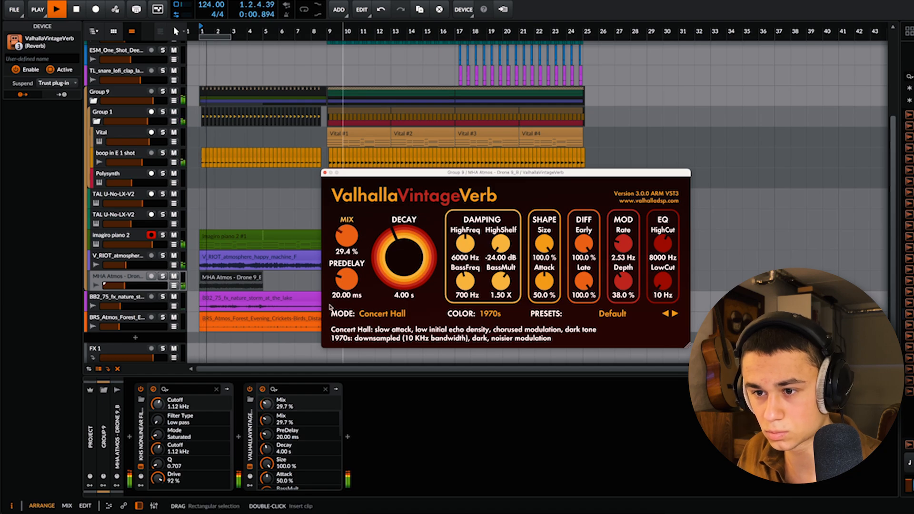
left_click(235, 272)
left_click(233, 277)
key("super+d")
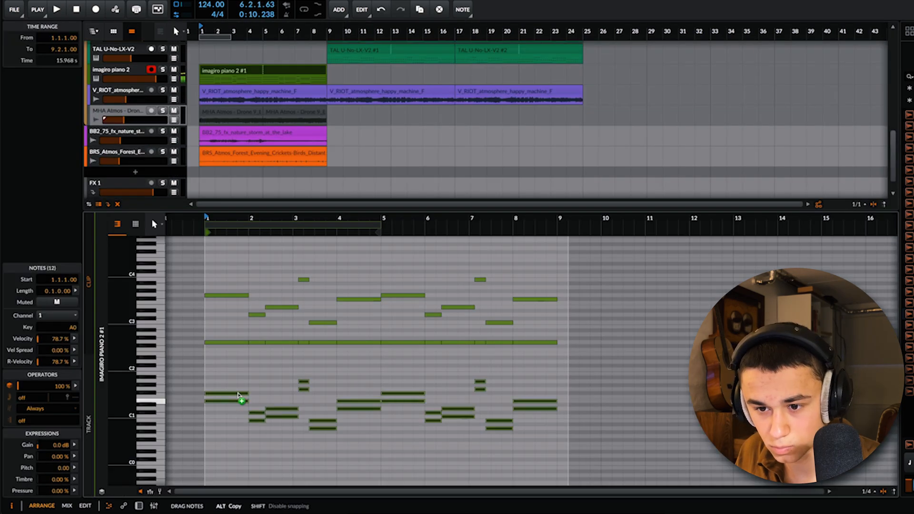
Step: Copy the lowest row of notes in the imagiro piano 2 clip up by a fifth
left_click_drag(238, 395, 233, 376)
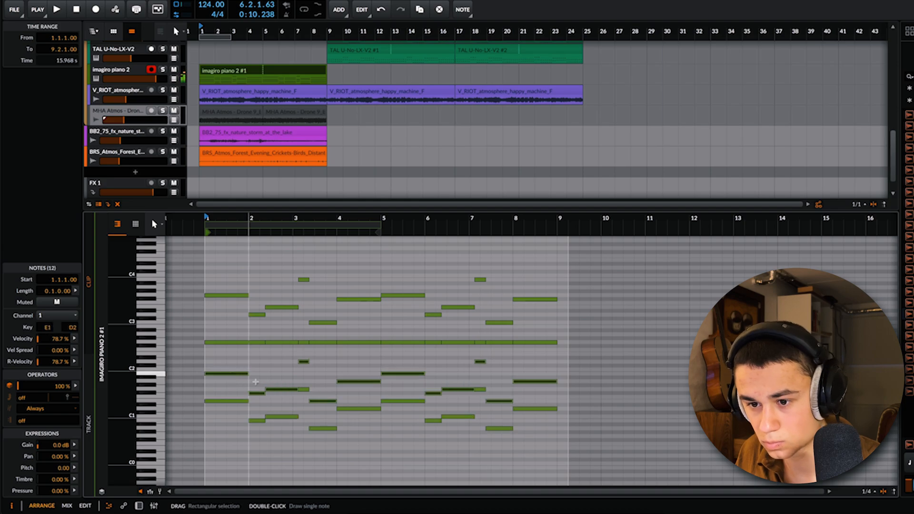
Step: Transpose the copied row of notes up one octave and raise the imagiro piano 2 track volume to +1.9 dB
key("shift+Up")
key("shift+Down")
key("shift+Up")
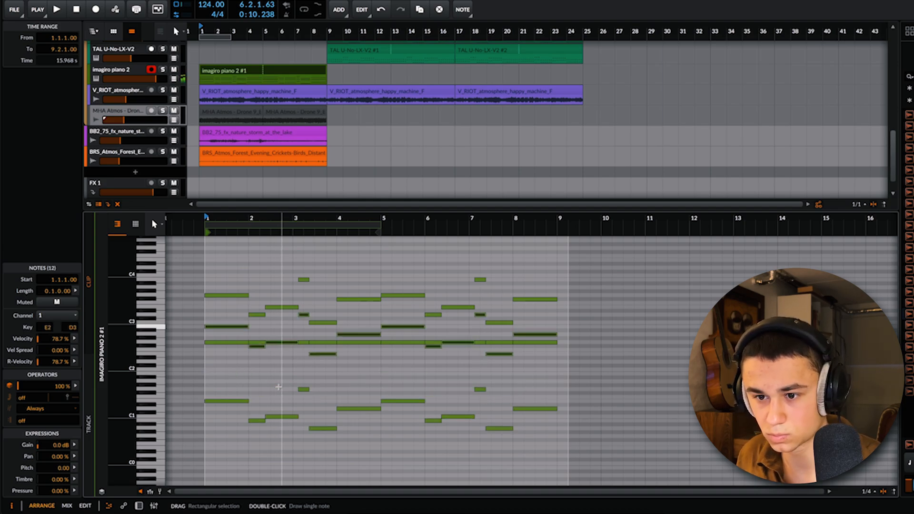
key("space")
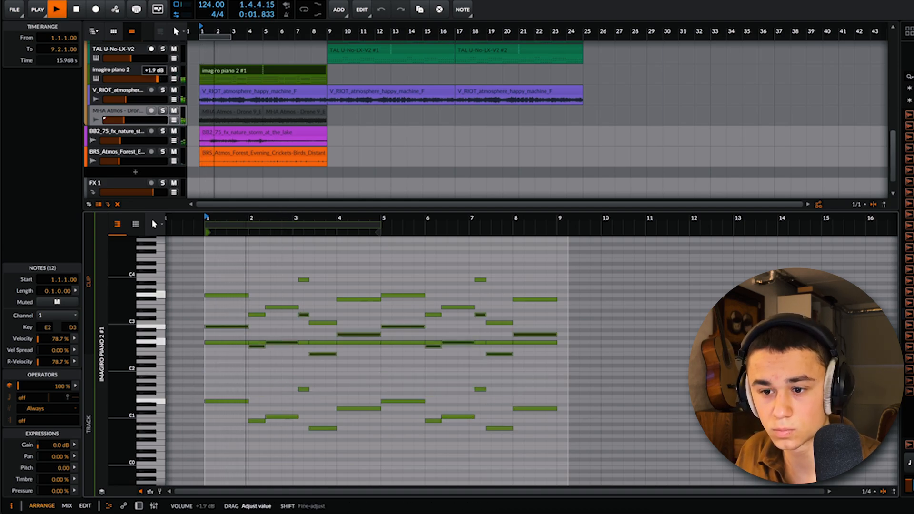
left_click_drag(157, 79, 158, 79)
Step: Open the imagiro piano 2 instrument to review its sound settings during playback
left_click(128, 71)
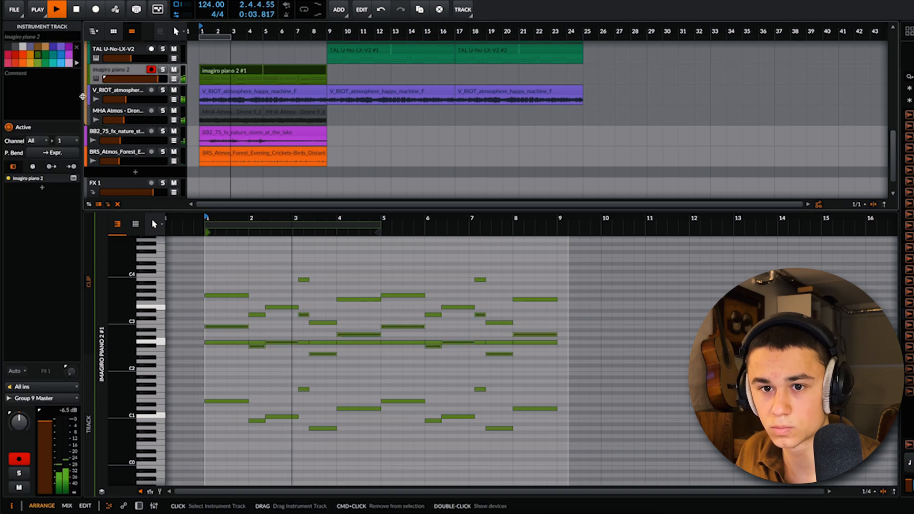
left_click(348, 371)
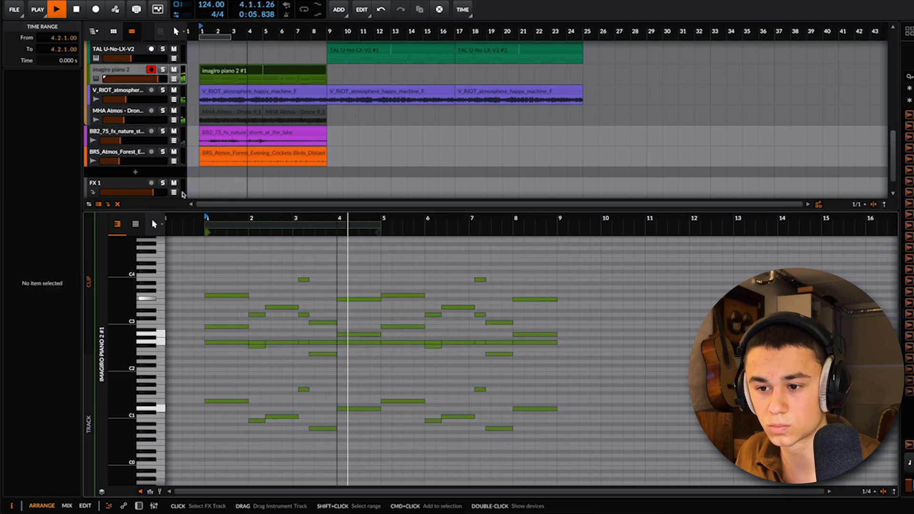
left_click(117, 70)
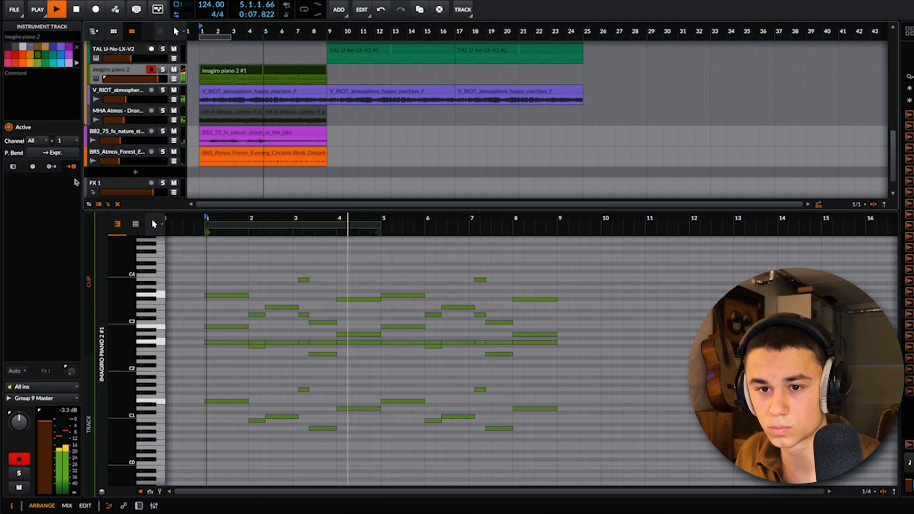
left_click(73, 178)
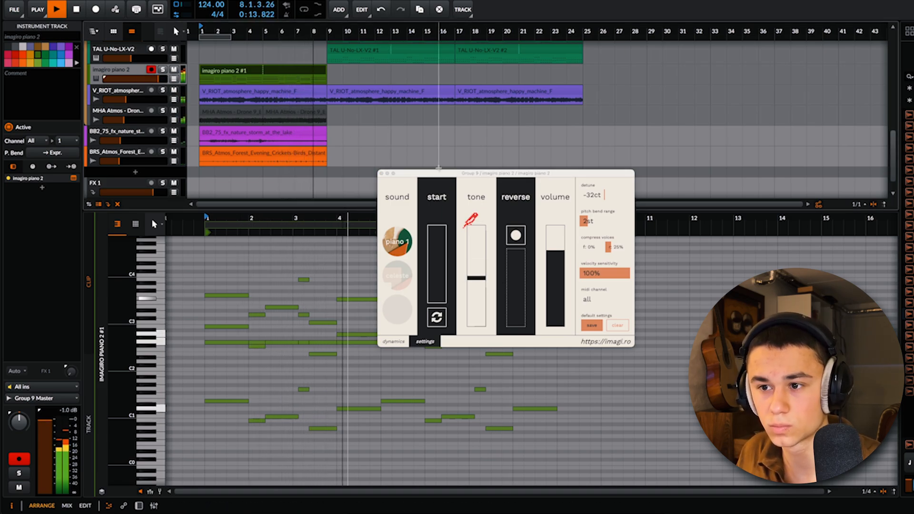
left_click(381, 173)
Step: Loosen the opening chord's timing by shifting the B2 note to start at 1.1.1.32
key("space")
key("space")
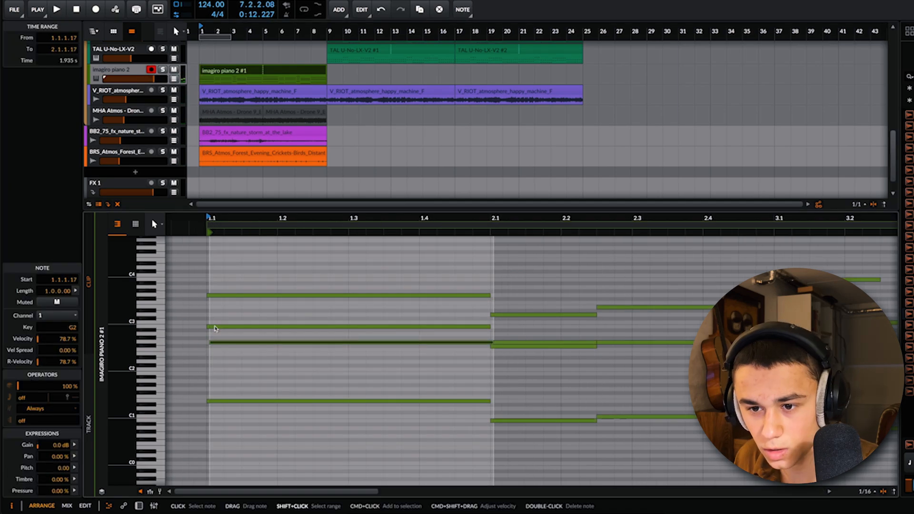
left_click_drag(213, 327, 219, 327)
key("space")
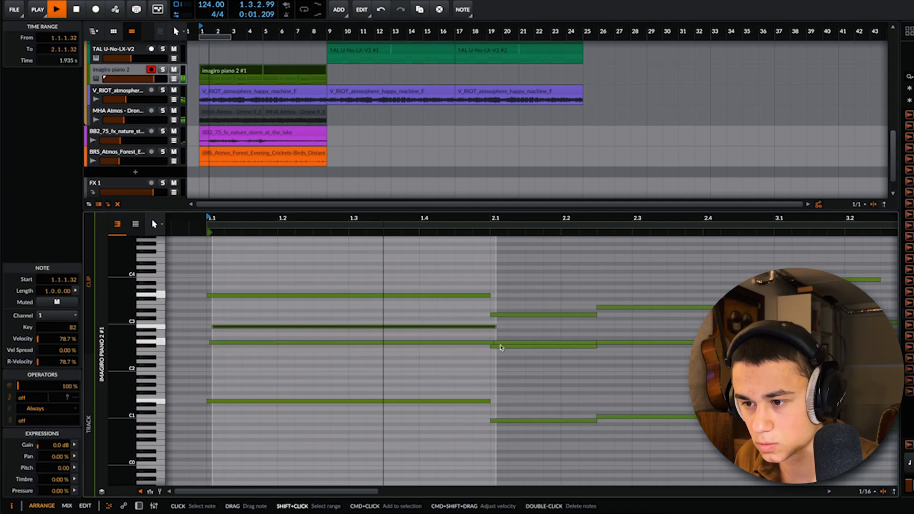
Step: Offset the second-bar notes, starting F#2 at 1.4.4.59 and D3 at 2.1.1.20, and moving the long E3 slightly later
left_click_drag(513, 347, 506, 347)
key("space")
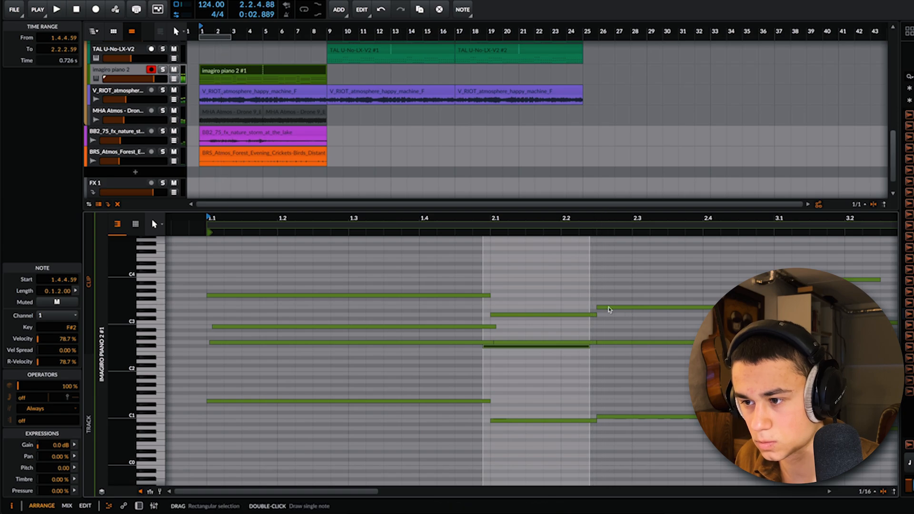
left_click_drag(606, 308, 618, 307)
key("space")
left_click_drag(503, 315, 507, 315)
scroll(507, 320, "down", 5)
scroll(566, 314, "up", 3)
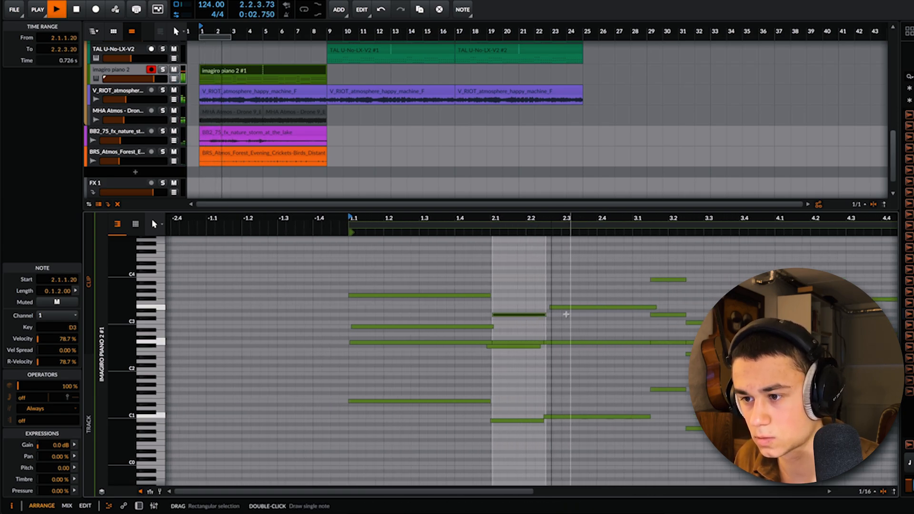
Step: Stagger the short notes in bar 3, moving the C4 note slightly earlier and starting D3 at 3.1.3.26
left_click_drag(694, 279, 690, 280)
left_click_drag(687, 346, 695, 318)
key("space")
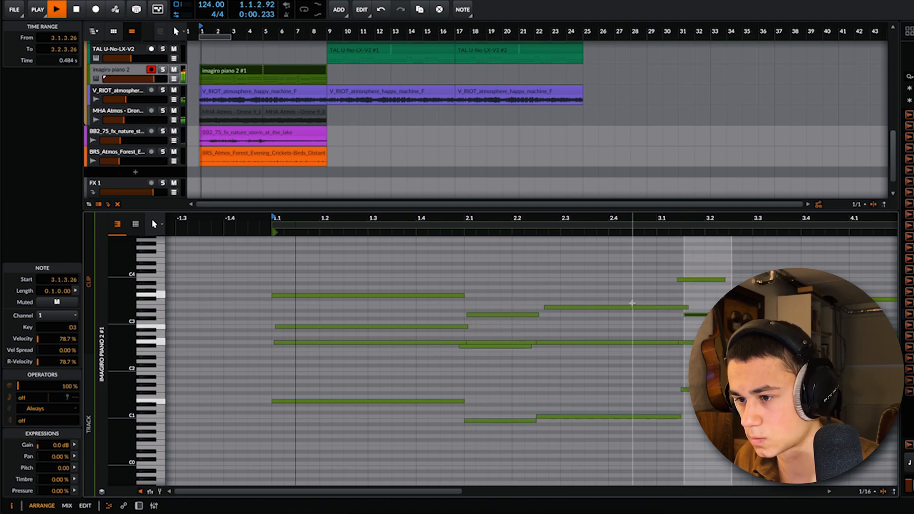
Step: Offset the chord at the middle of bar 3 by moving E2 slightly earlier and starting C3 at 3.2.3.13
scroll(676, 318, "down", 3)
scroll(666, 324, "up", 5)
scroll(647, 333, "up", 3)
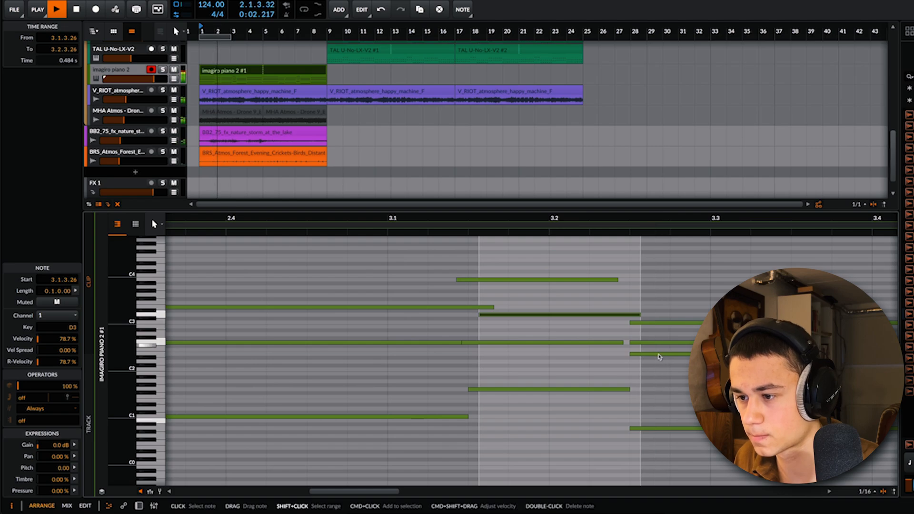
left_click(640, 353)
left_click(637, 319)
left_click(637, 323)
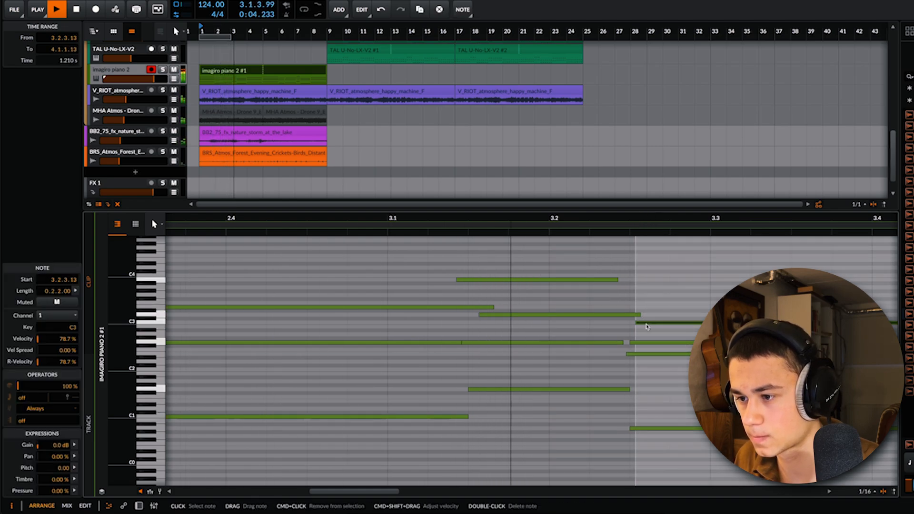
Step: Stagger the bar 4 chord, starting F#3 at 4.1.1.40 and D1 at 3.4.4.76, with the A2 note slightly earlier
scroll(637, 322, "down", 3)
scroll(650, 305, "up", 4)
key("space")
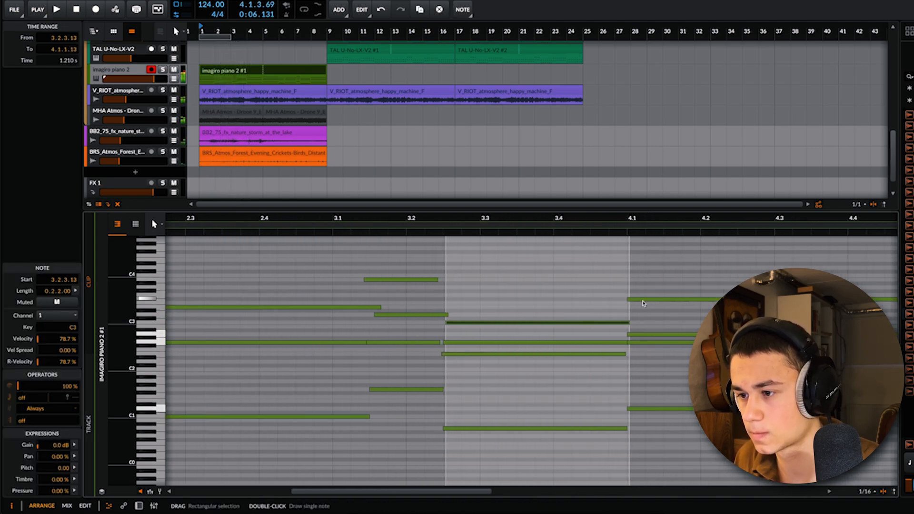
left_click_drag(643, 300, 650, 301)
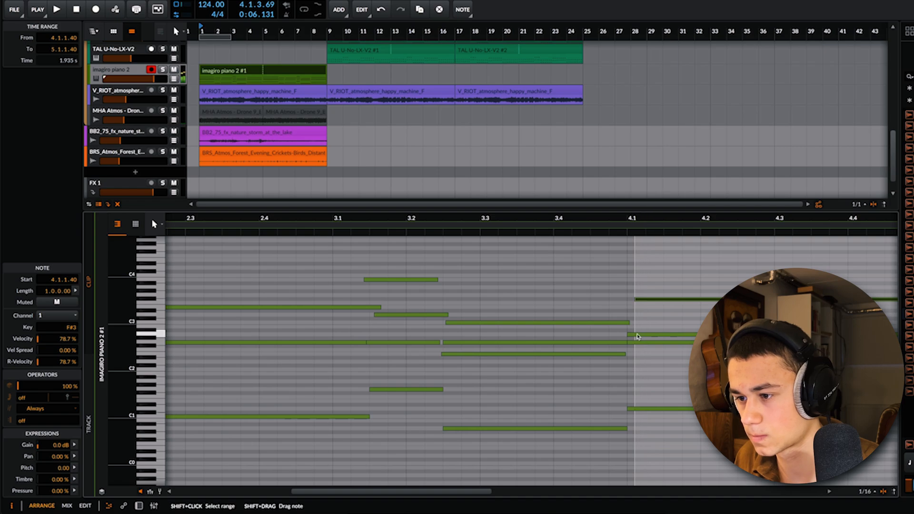
left_click_drag(637, 334, 632, 334)
left_click_drag(638, 409, 634, 409)
key("space")
Step: Delete all piano notes from bar 5 onward and select the humanized notes in the first four bars
scroll(557, 345, "down", 1)
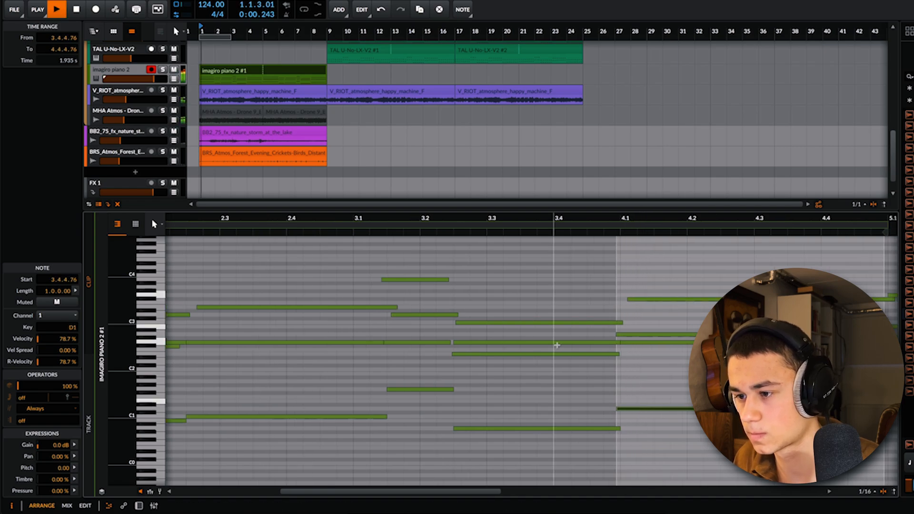
scroll(555, 345, "down", 10)
left_click_drag(589, 268, 809, 441)
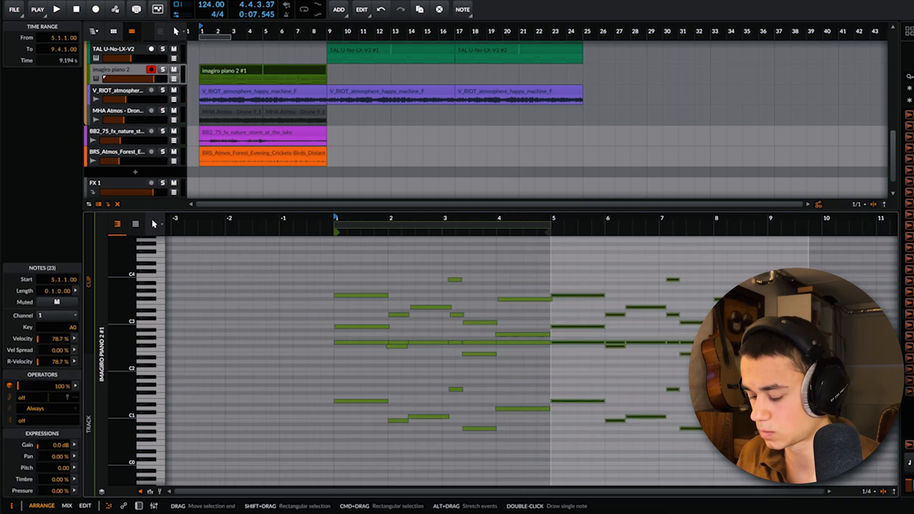
key("Delete")
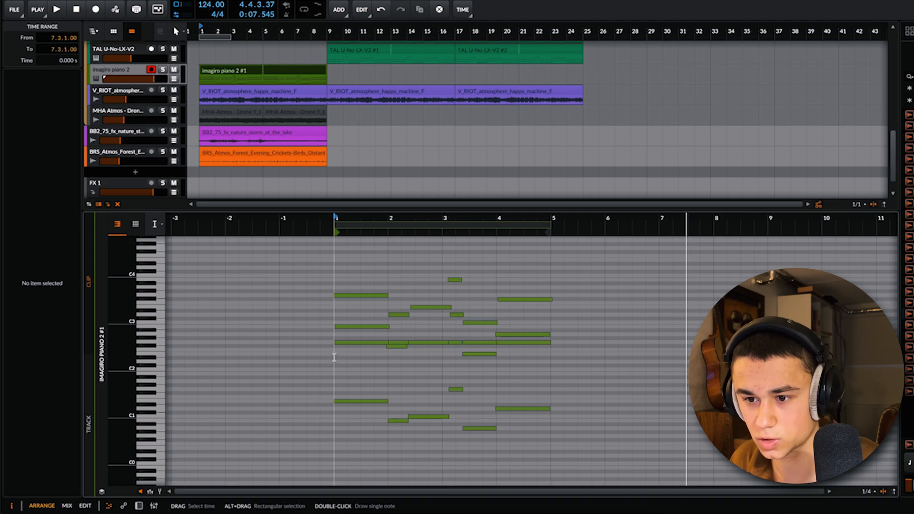
left_click_drag(334, 357, 558, 367)
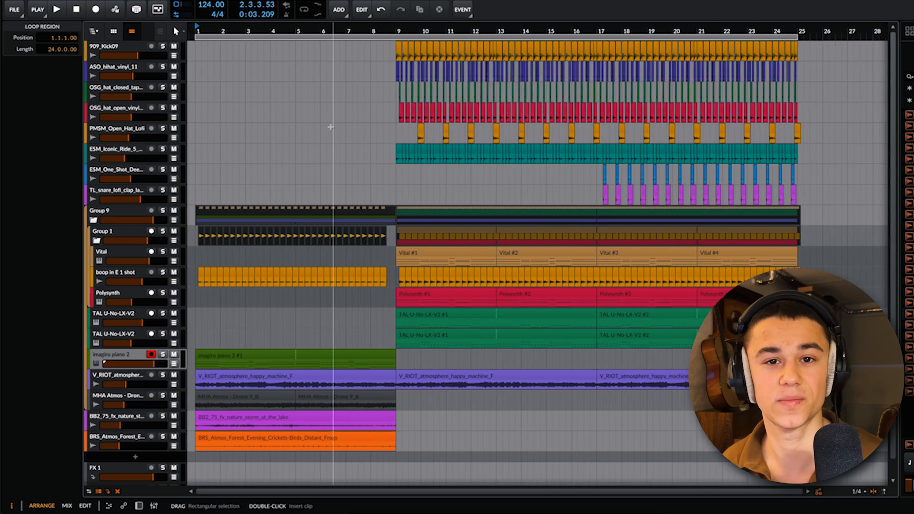
Step: Play the full arrangement from the start to listen to the intro
key("space")
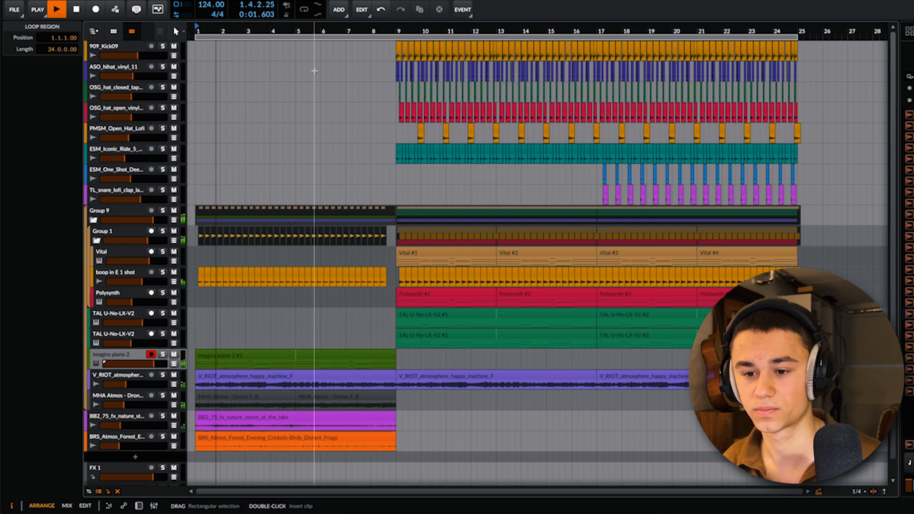